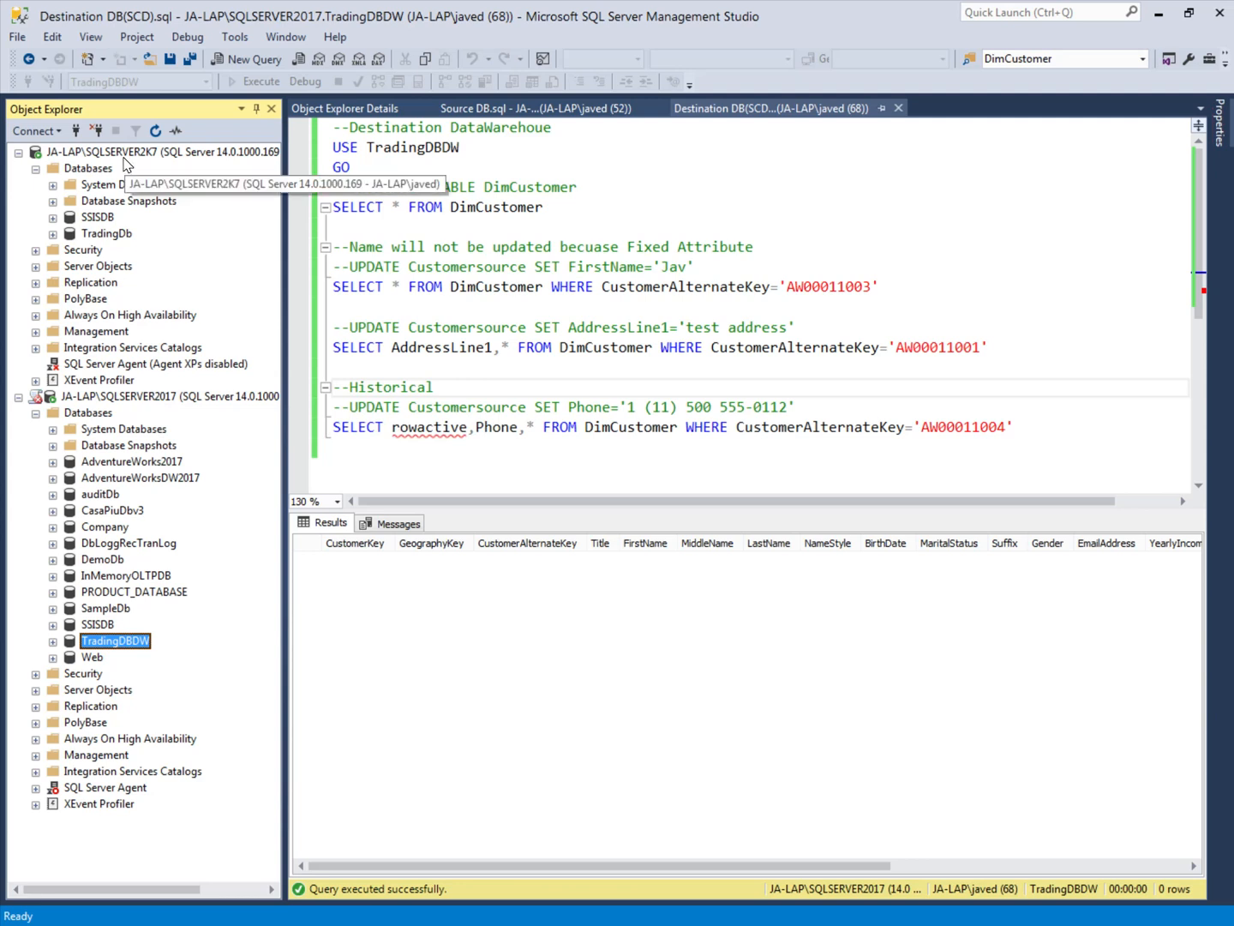
Step: Inspect the source database TradingDb on the SQLSERVER2K7 instance and the destination database TradingDBDW on the SQLSERVER2017 instance
left_click(125, 158)
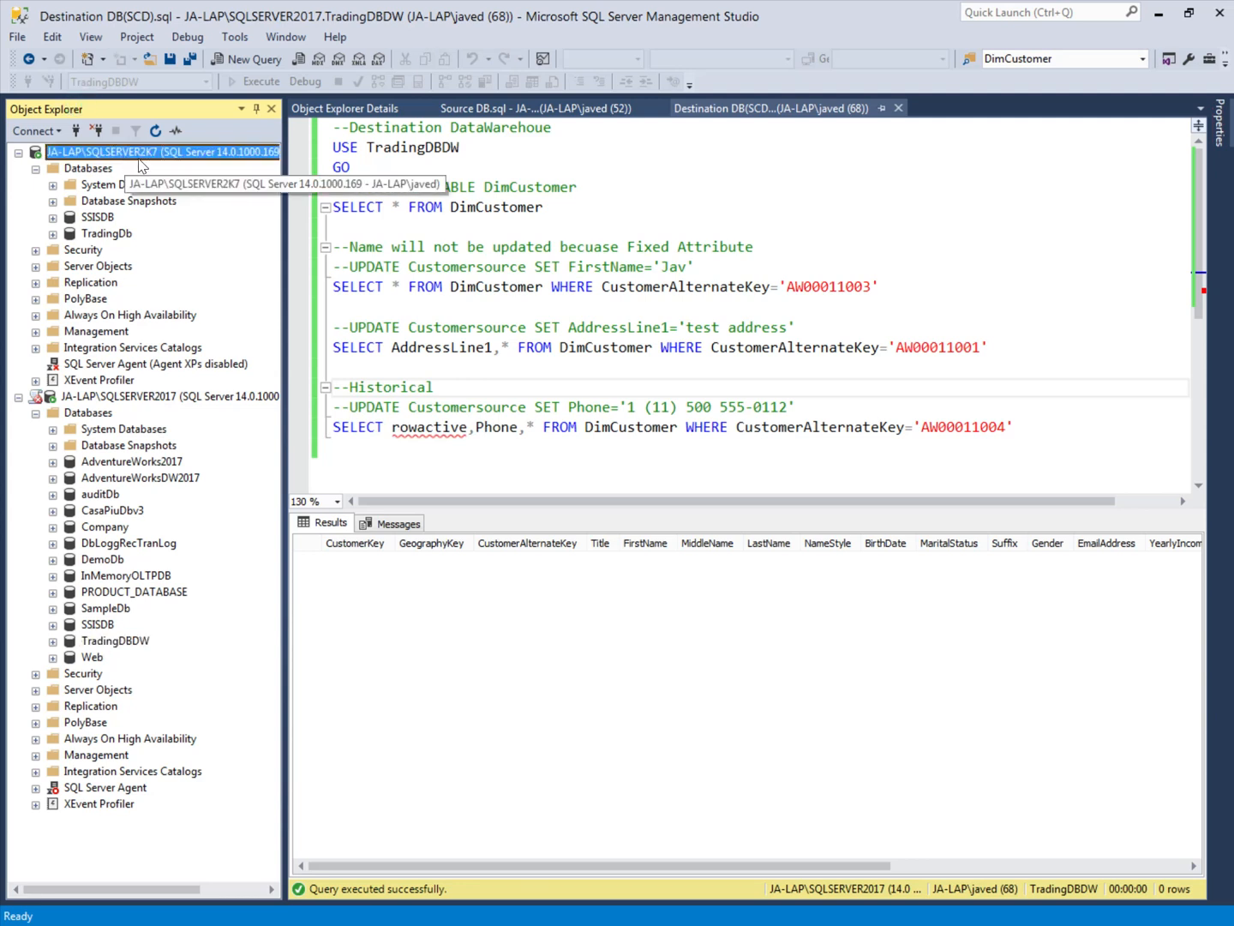
left_click(111, 239)
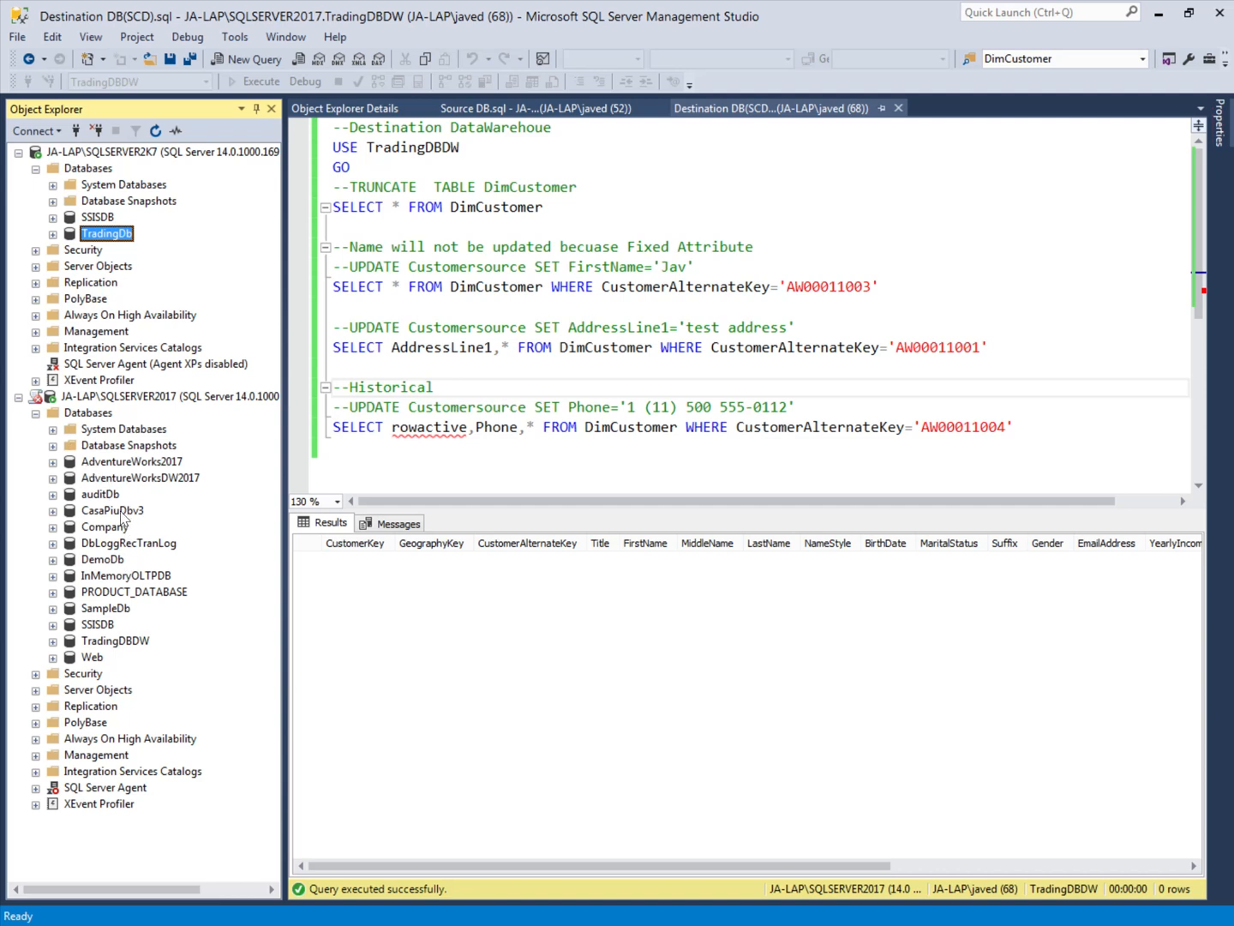
left_click(148, 398)
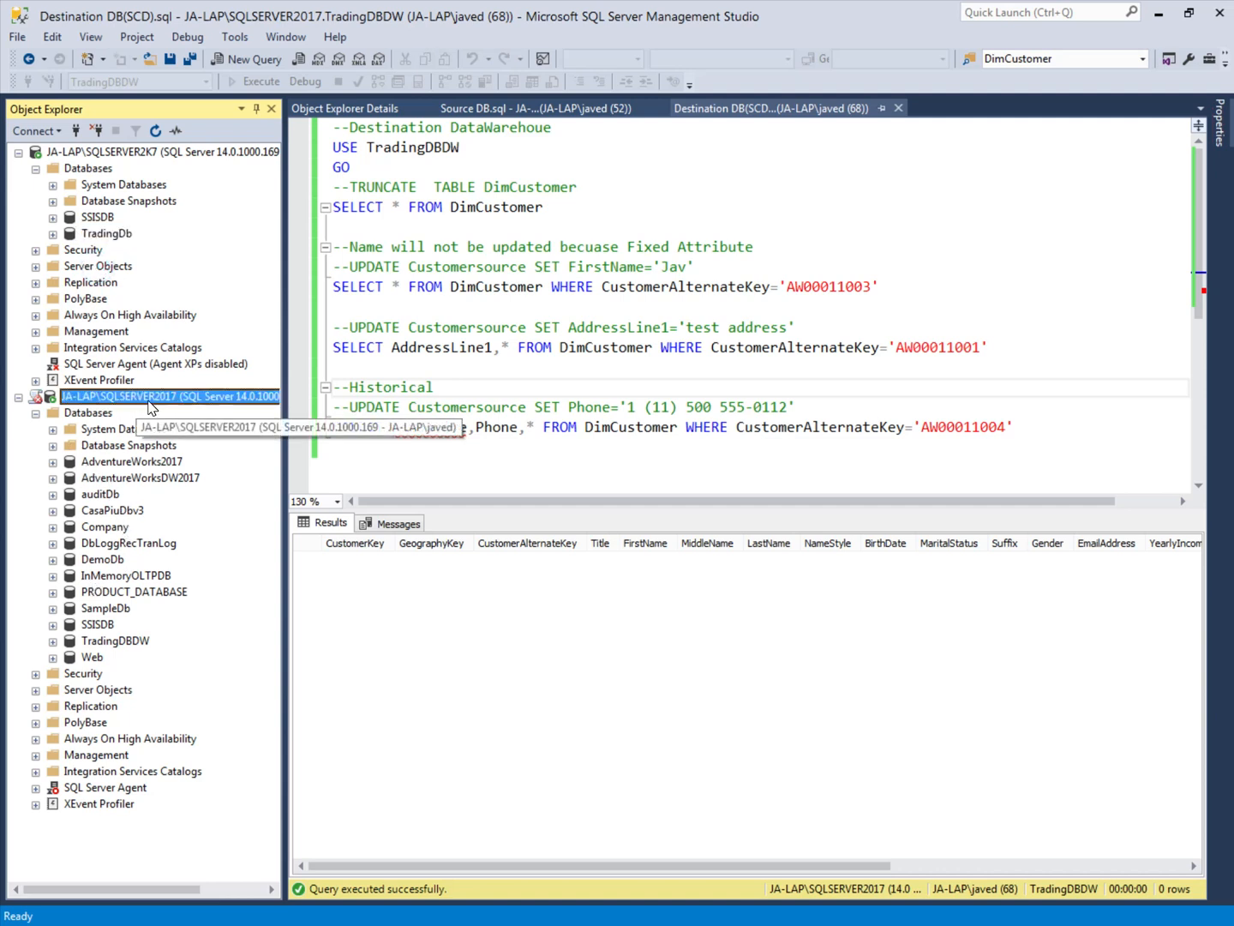
left_click(124, 643)
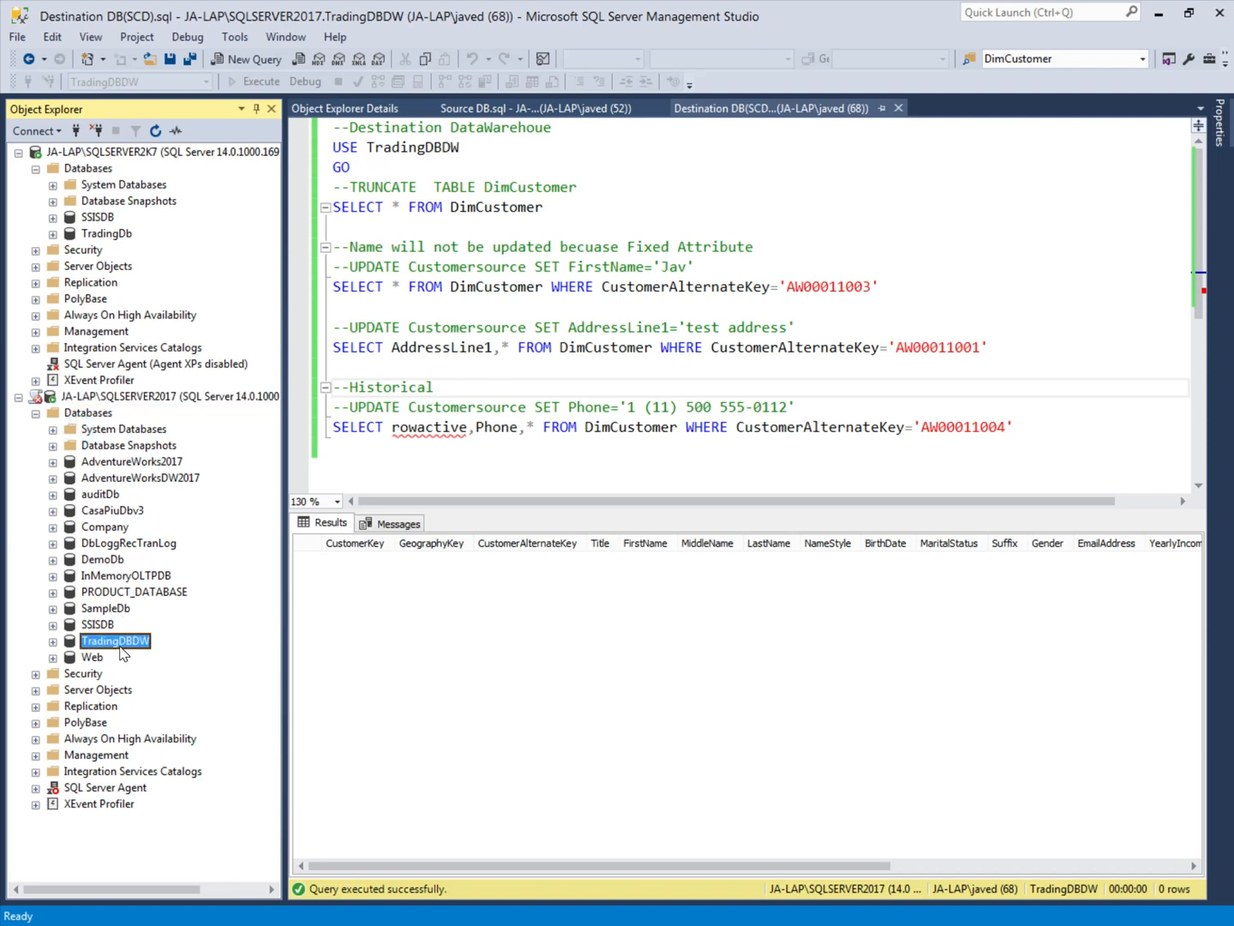
Step: Run only the SELECT * FROM DimCustomer query in the destination script against TradingDBDW
left_click(459, 247)
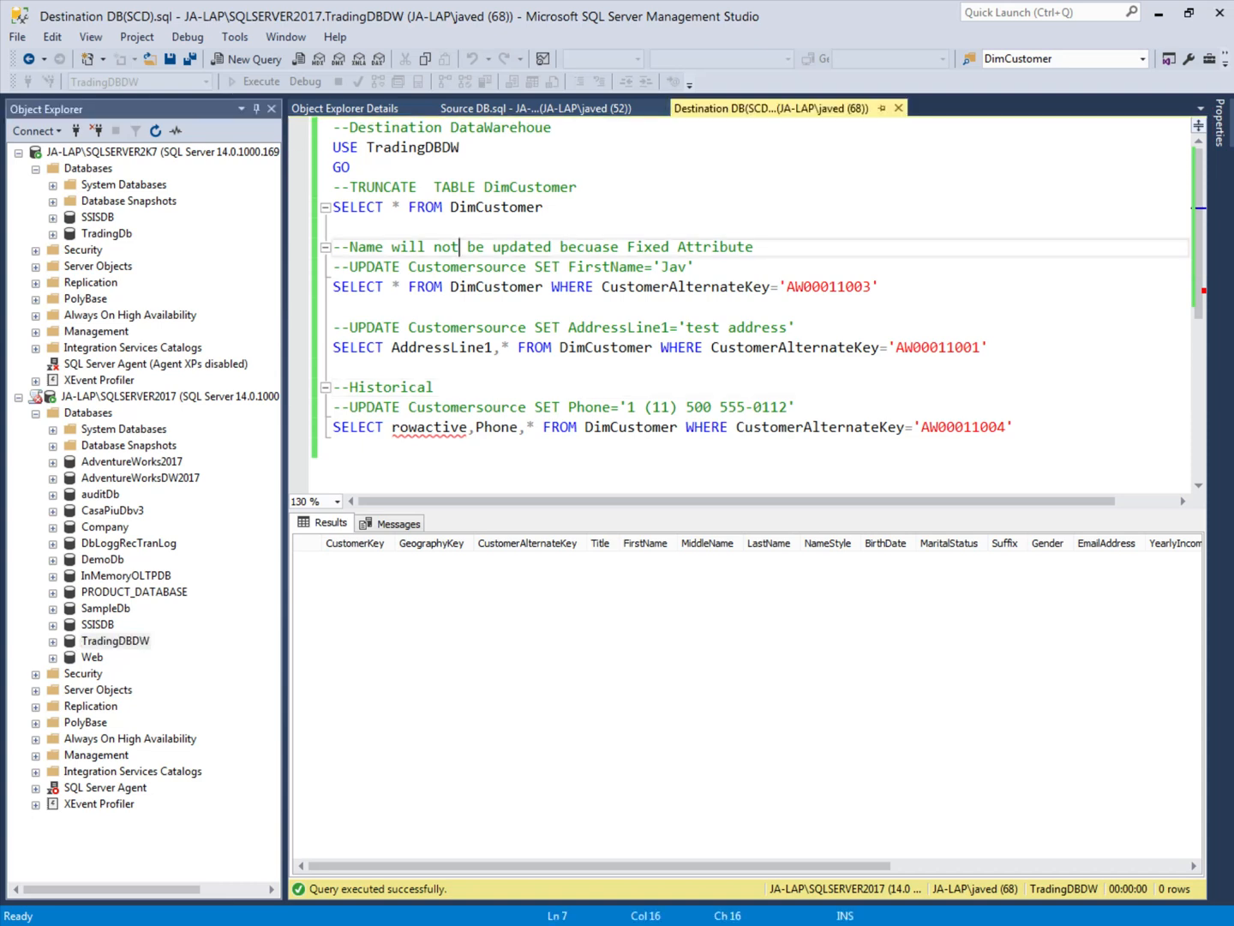
left_click(493, 208)
left_click(545, 209)
left_click_drag(546, 208, 334, 210)
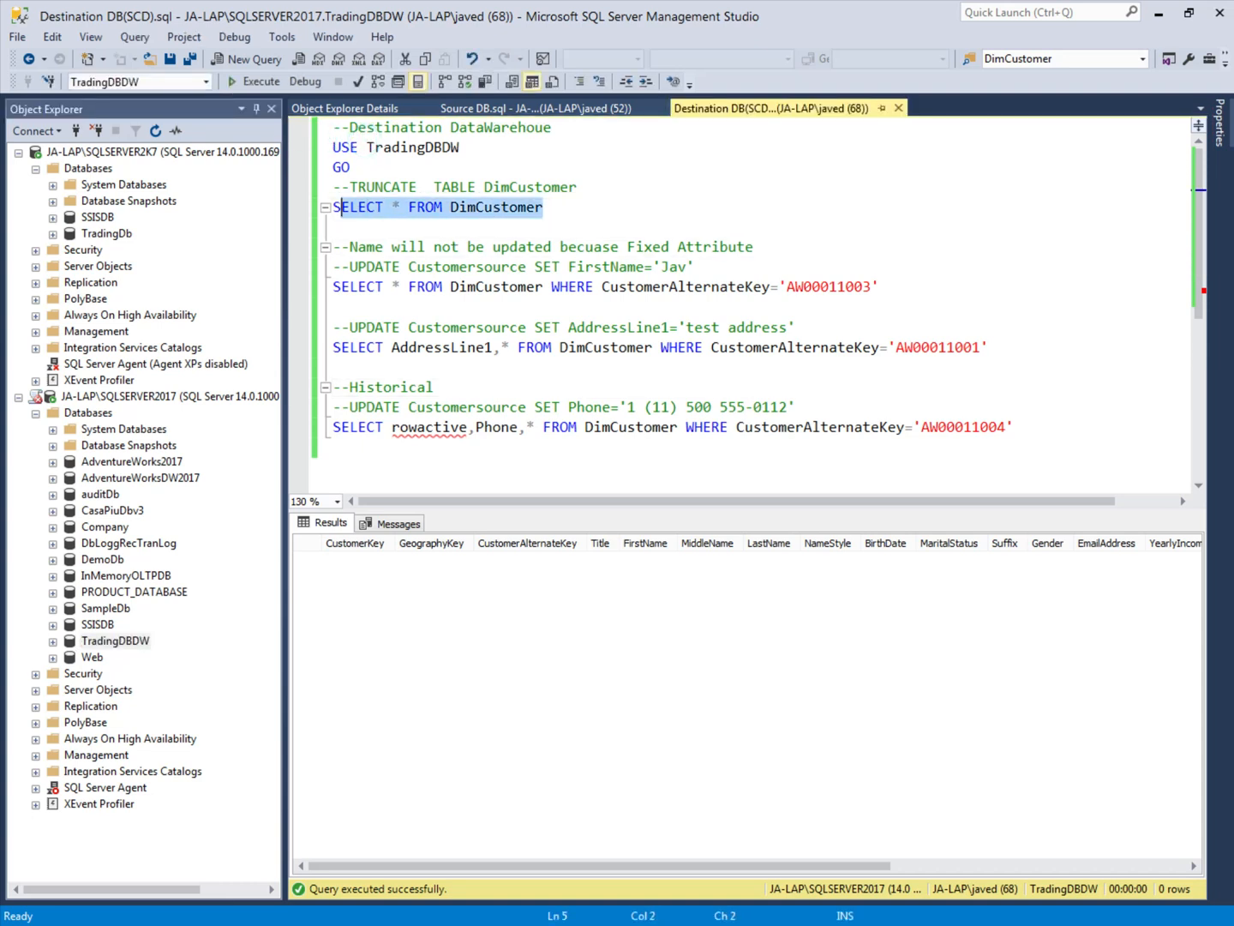
left_click(255, 85)
left_click(495, 224)
left_click_drag(572, 211, 333, 146)
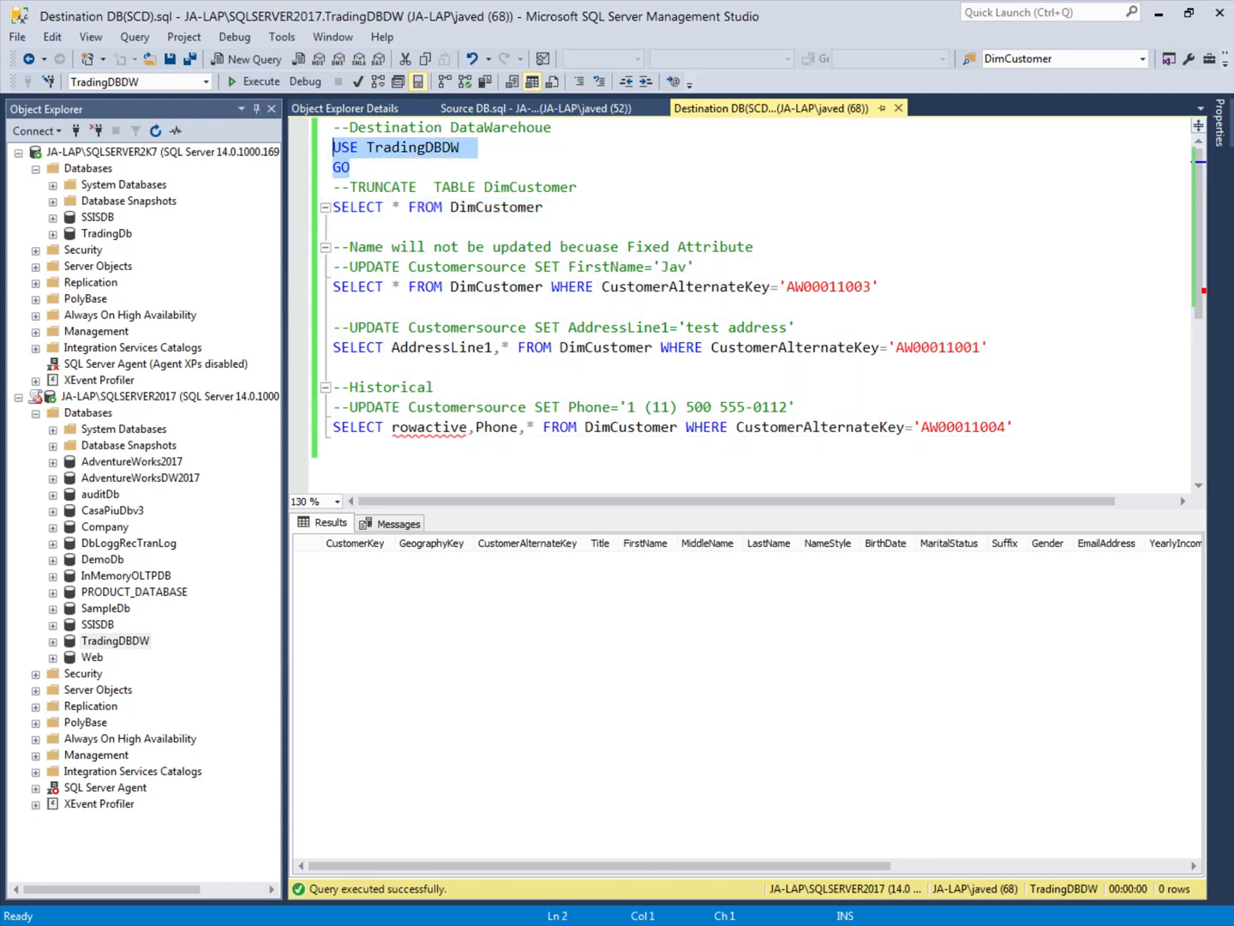
left_click_drag(554, 210, 333, 210)
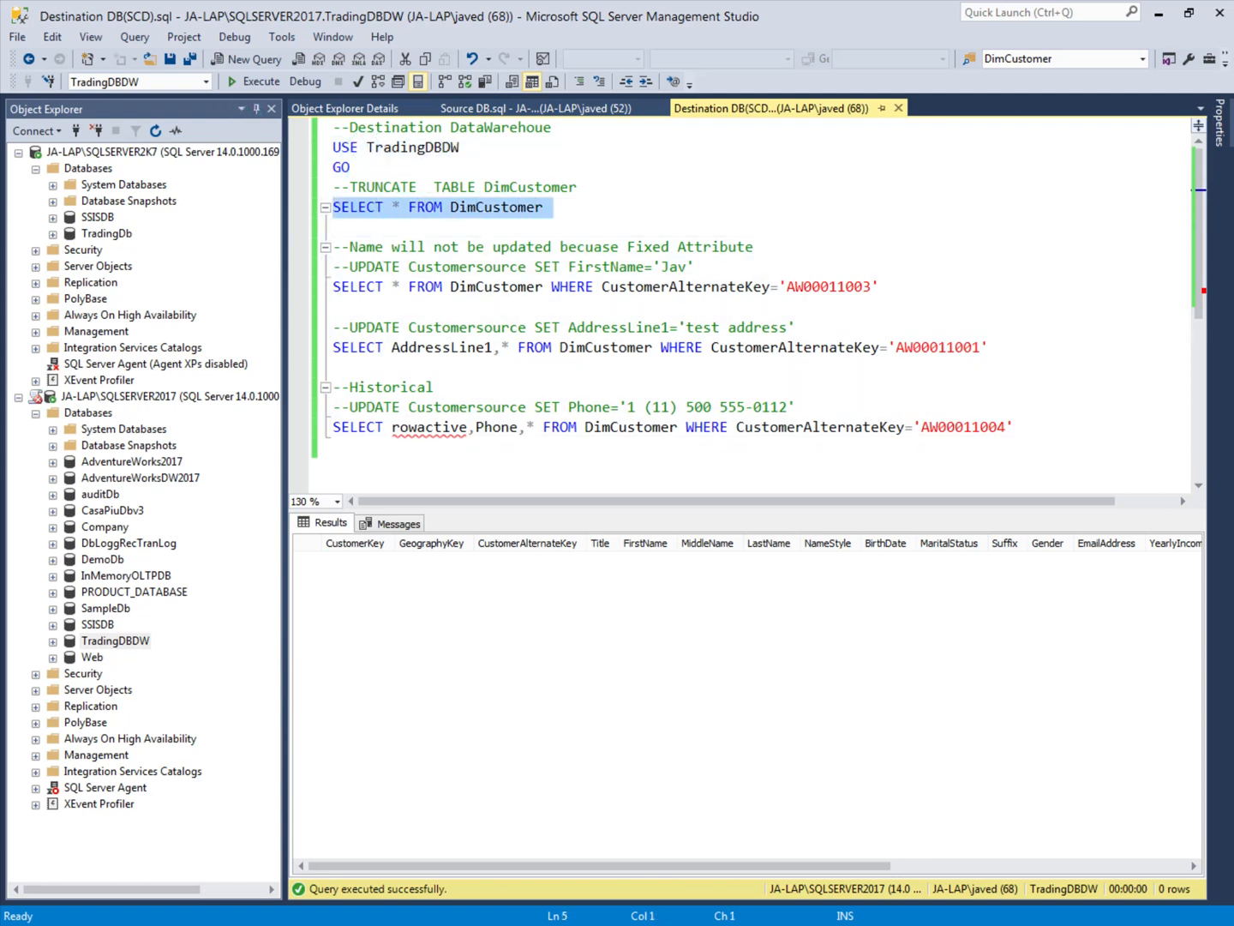
left_click(255, 81)
Step: Run only the SELECT * FROM Customersource query in Source DB.sql and check its messages and results
left_click(551, 110)
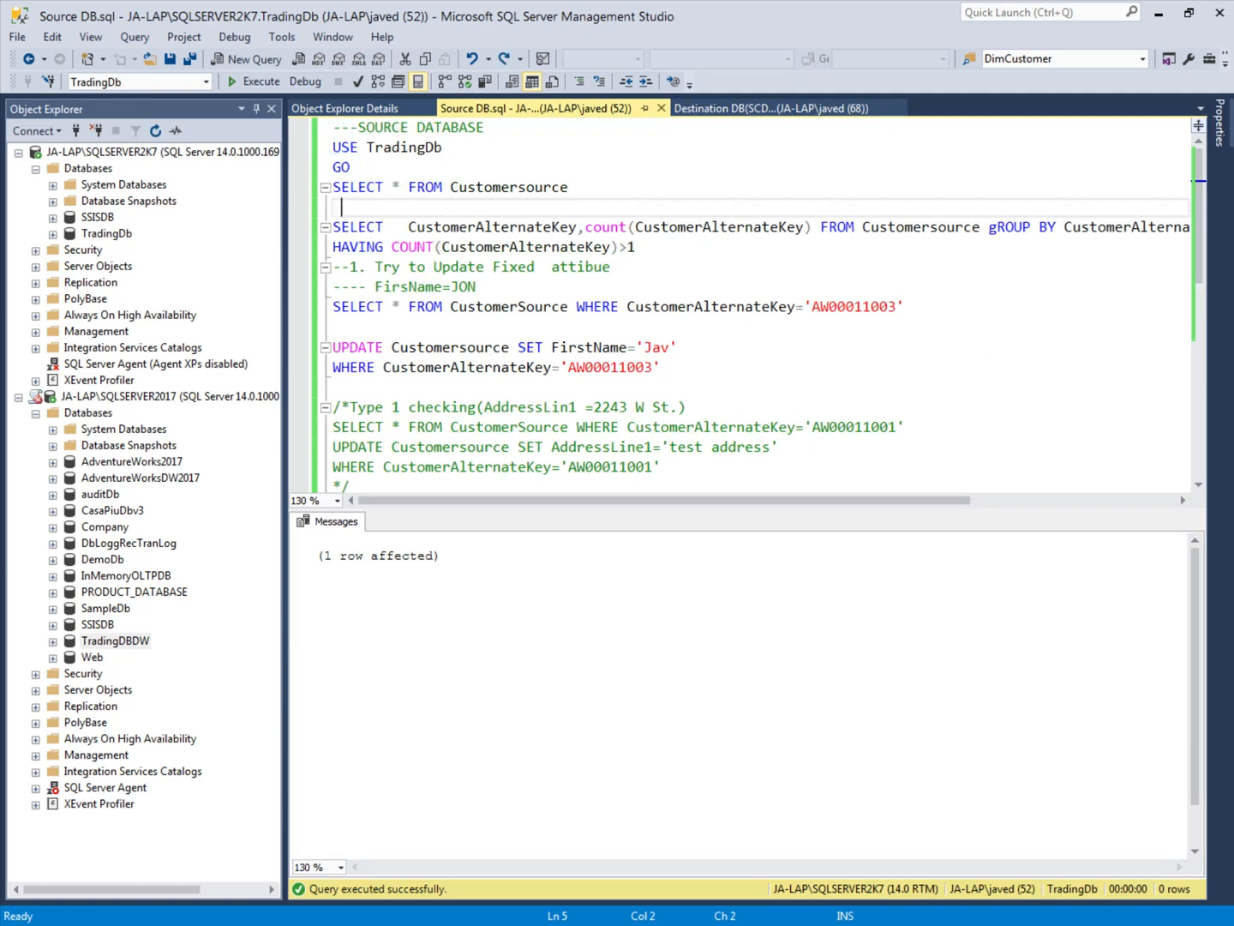
left_click(319, 149)
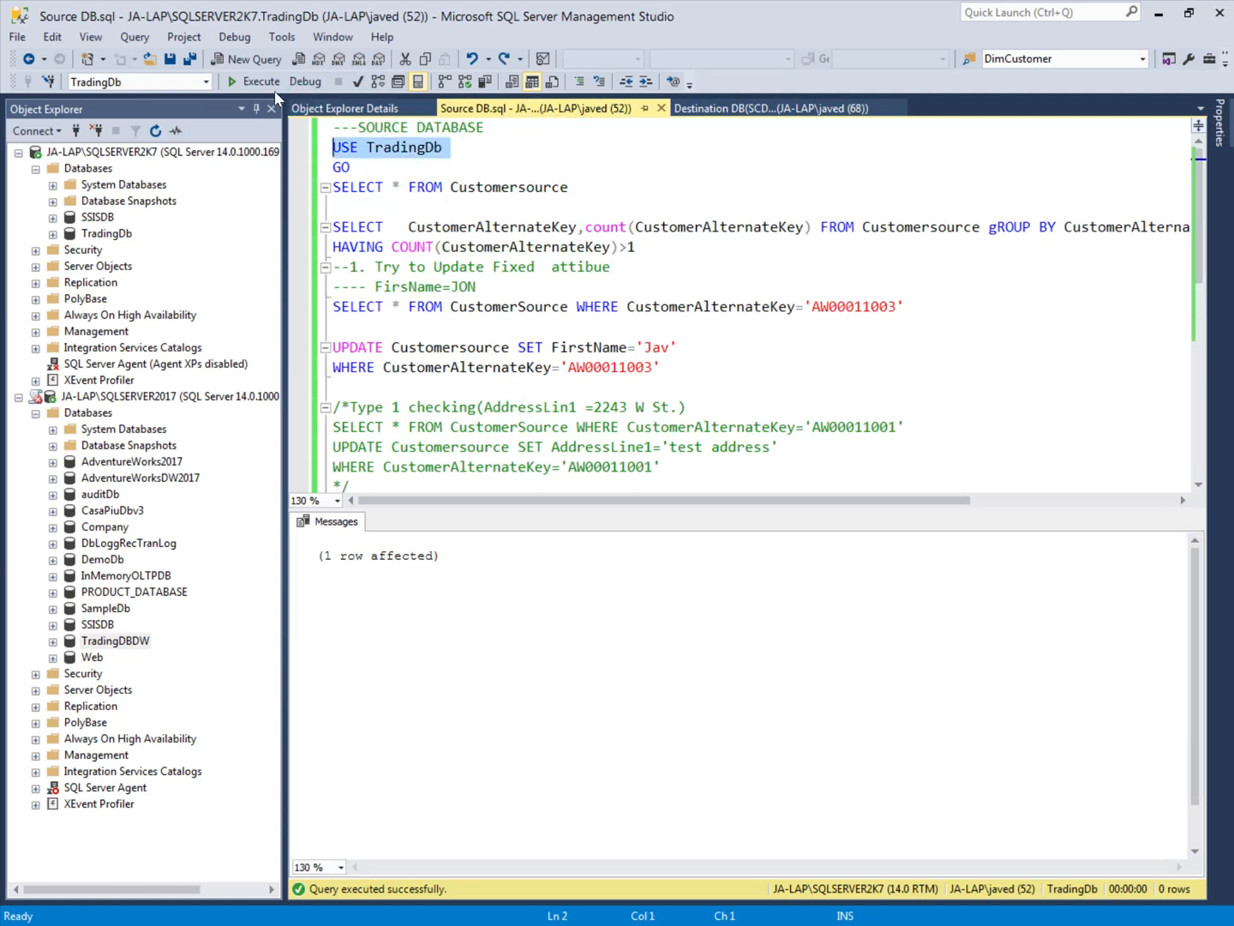
left_click(317, 187)
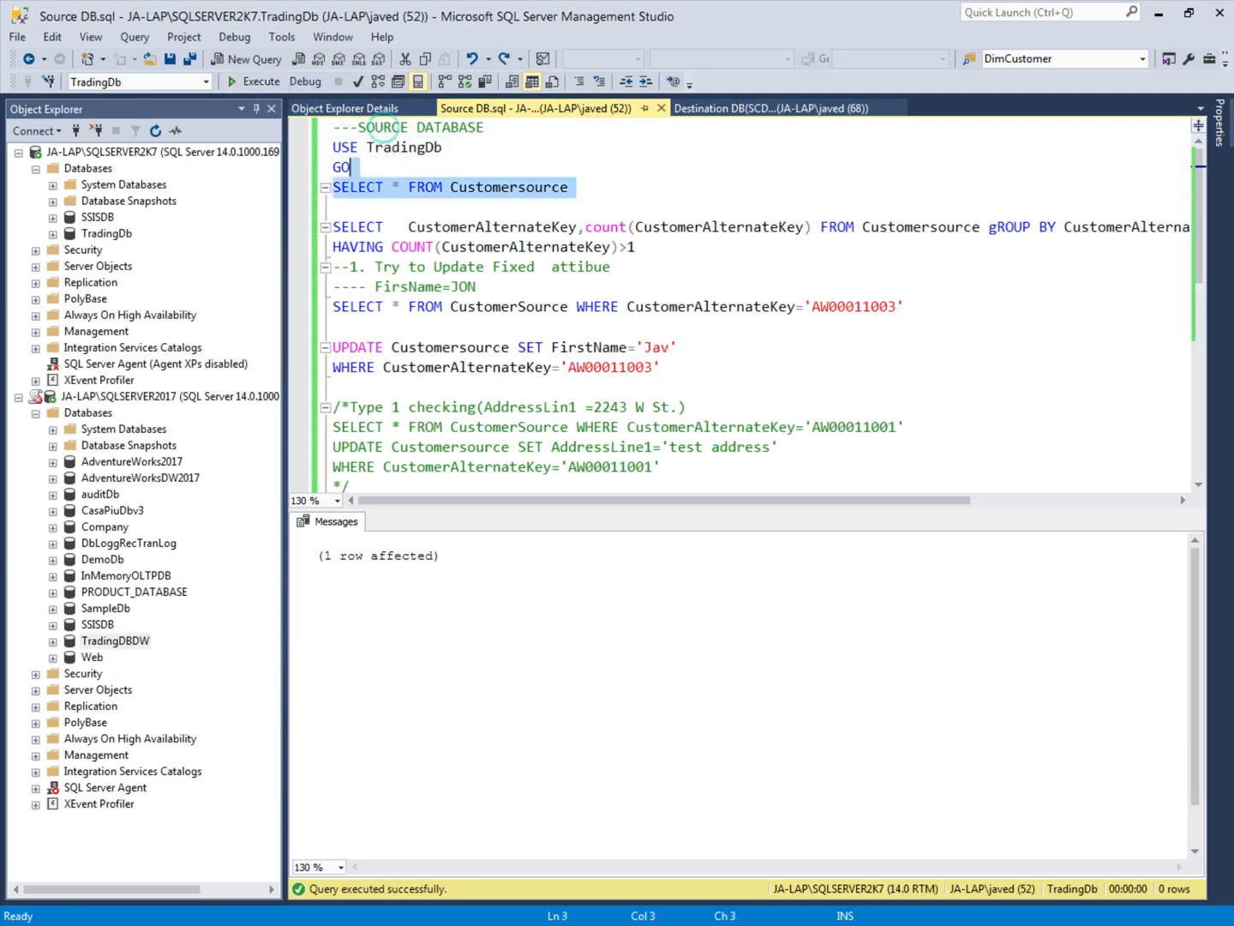
left_click(251, 81)
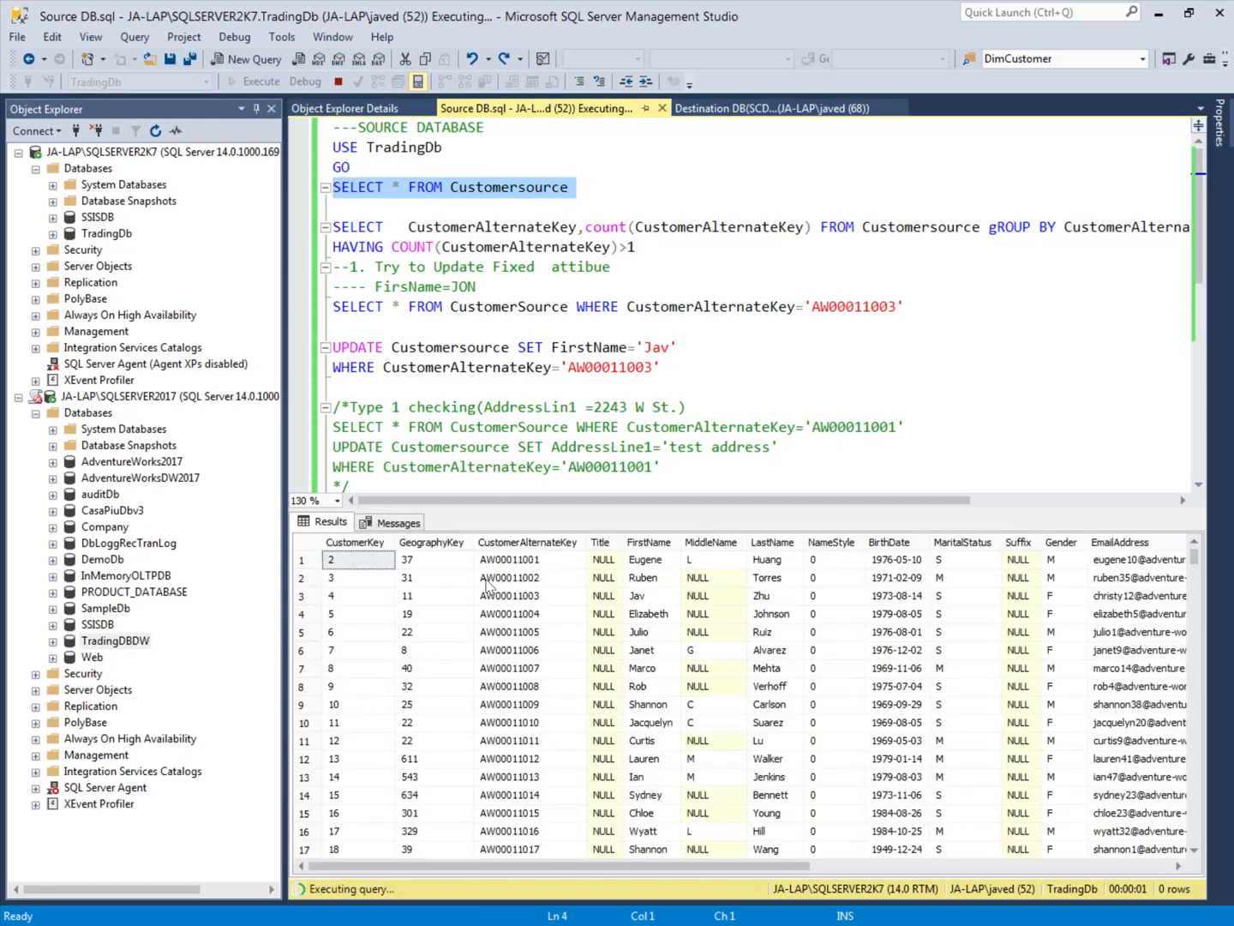
left_click(396, 522)
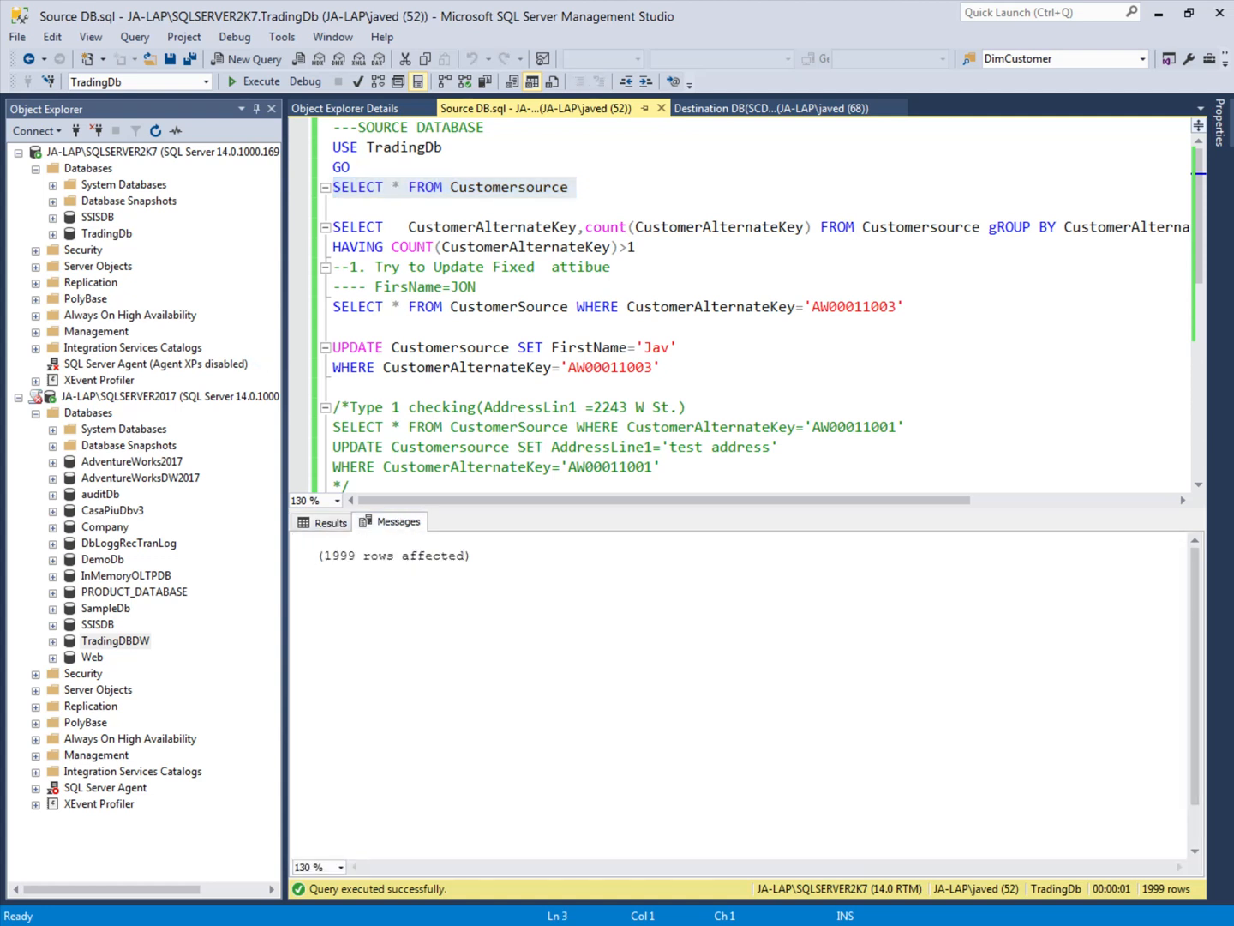
left_click(328, 525)
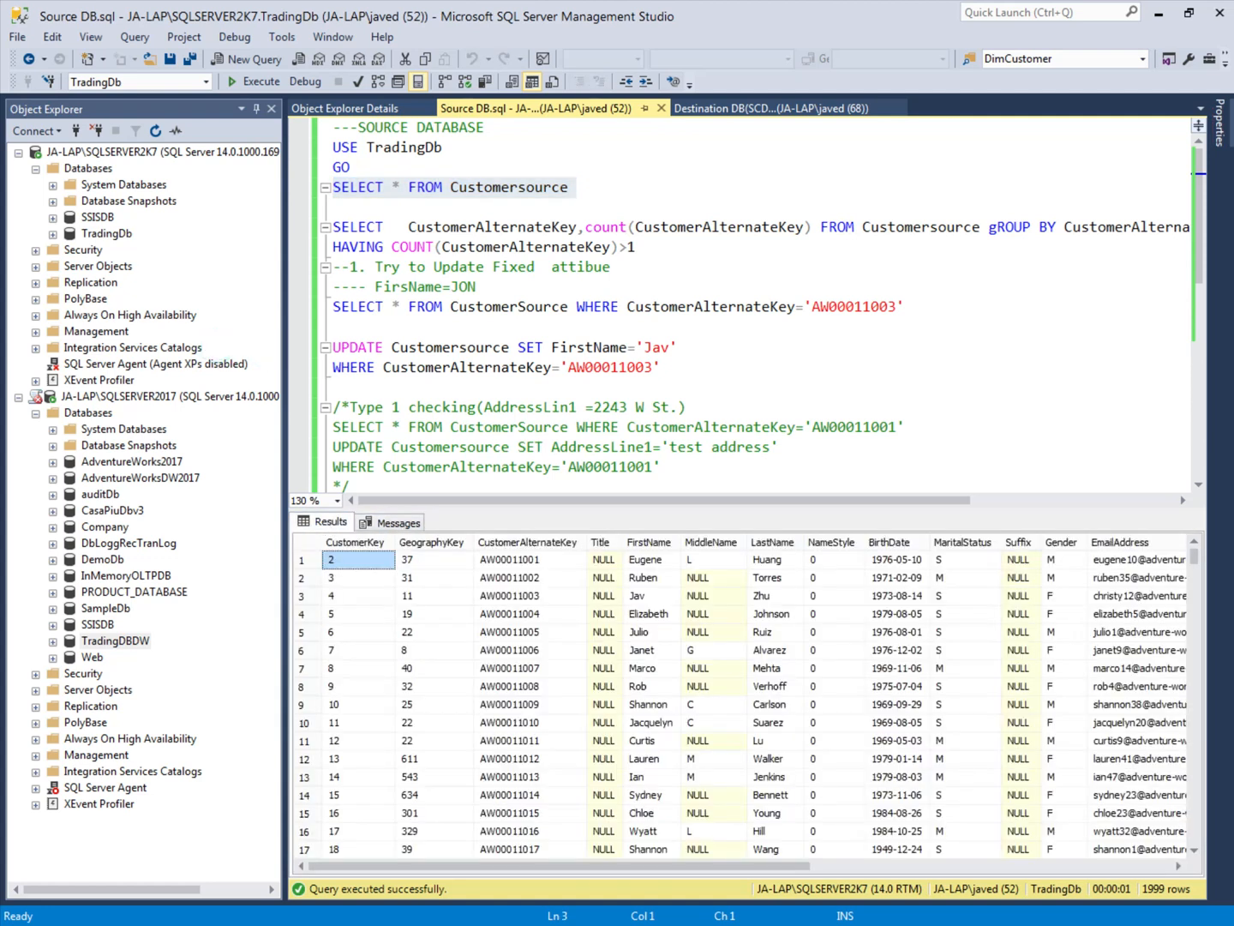
left_click(343, 387)
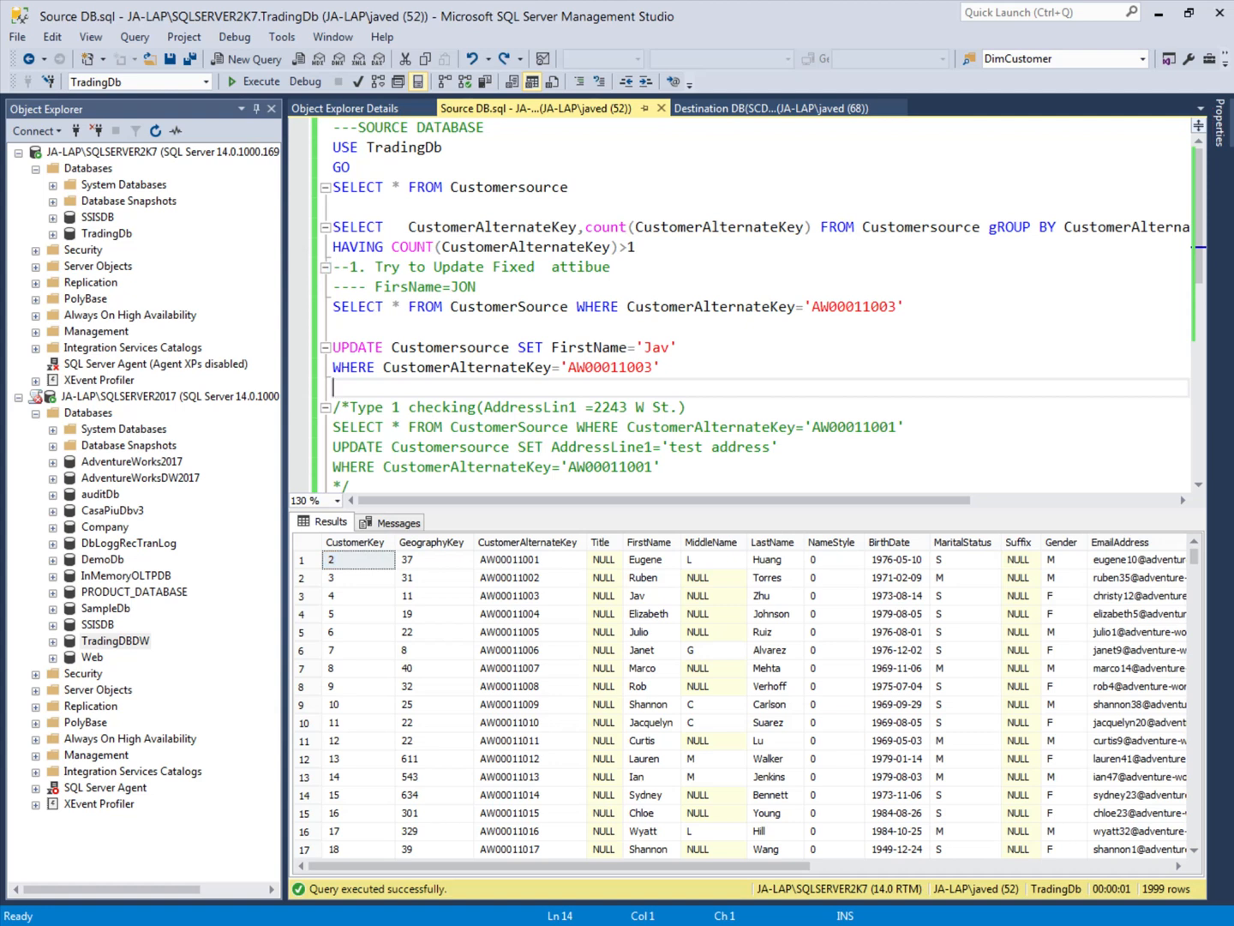
Step: Switch to Visual Studio and, in SCD.dtsx, move Verify Source Connection up and Verify Destination Conn further below it
left_click(993, 923)
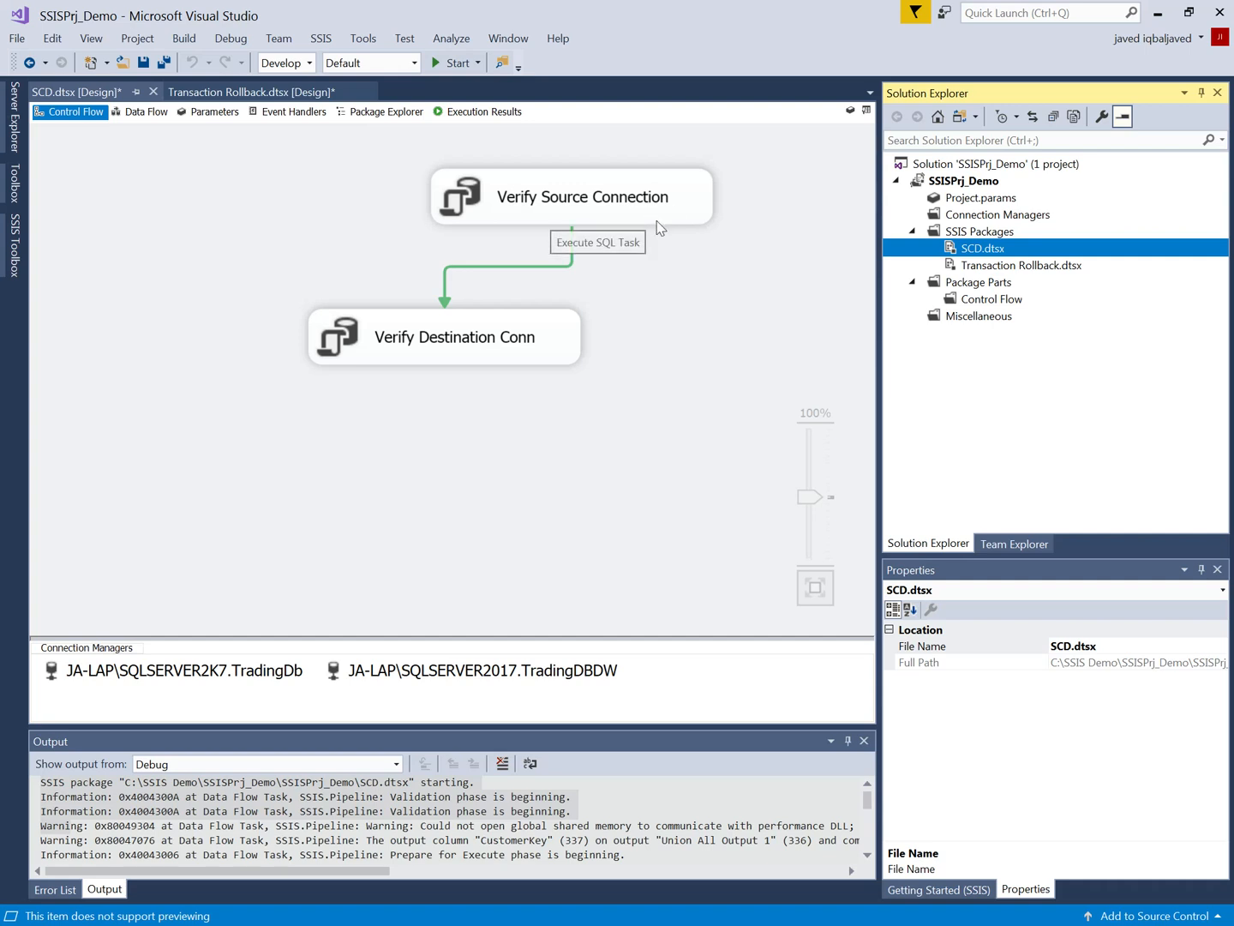
right_click(981, 255)
left_click(984, 252)
left_click_drag(577, 200, 454, 178)
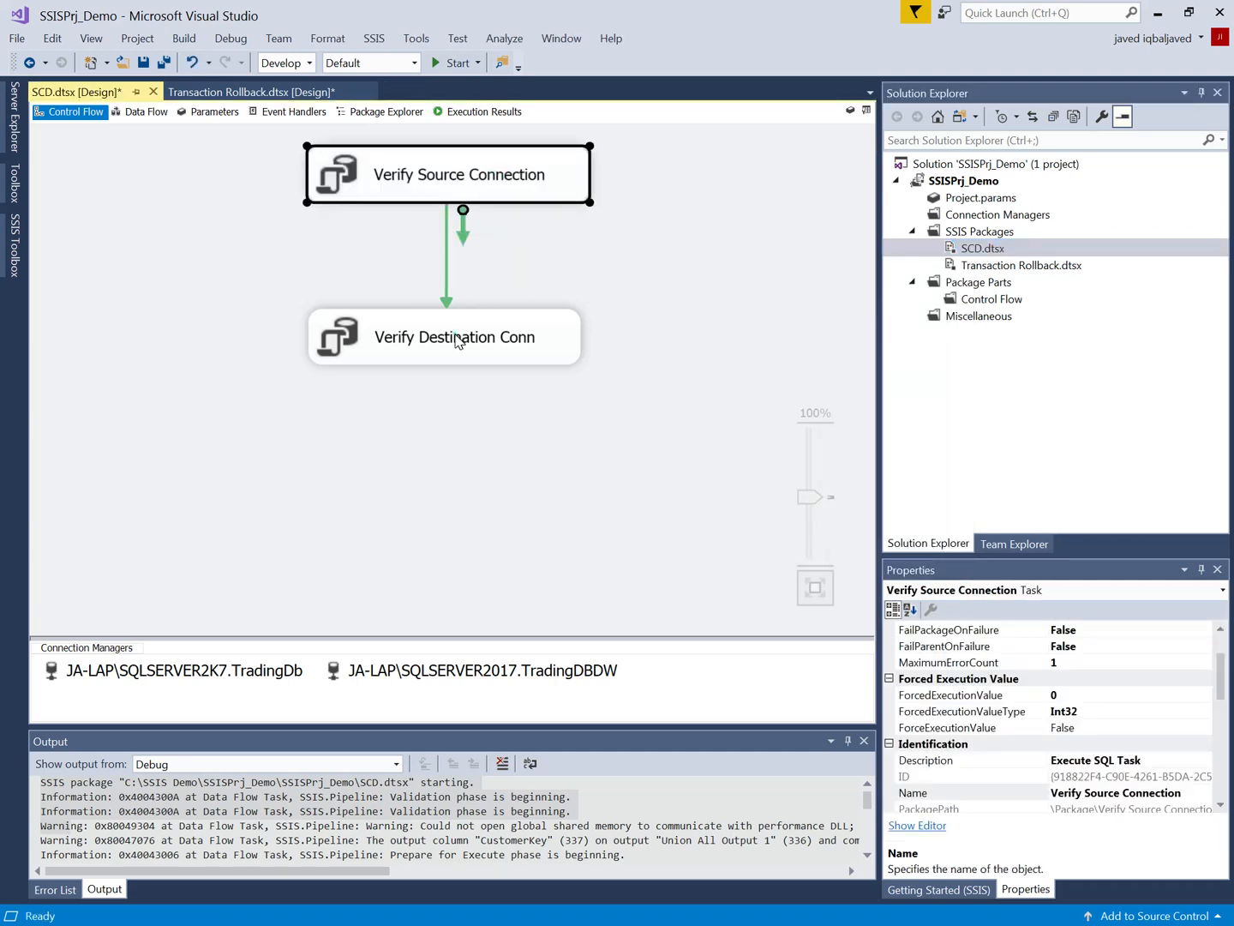
left_click_drag(457, 346, 427, 414)
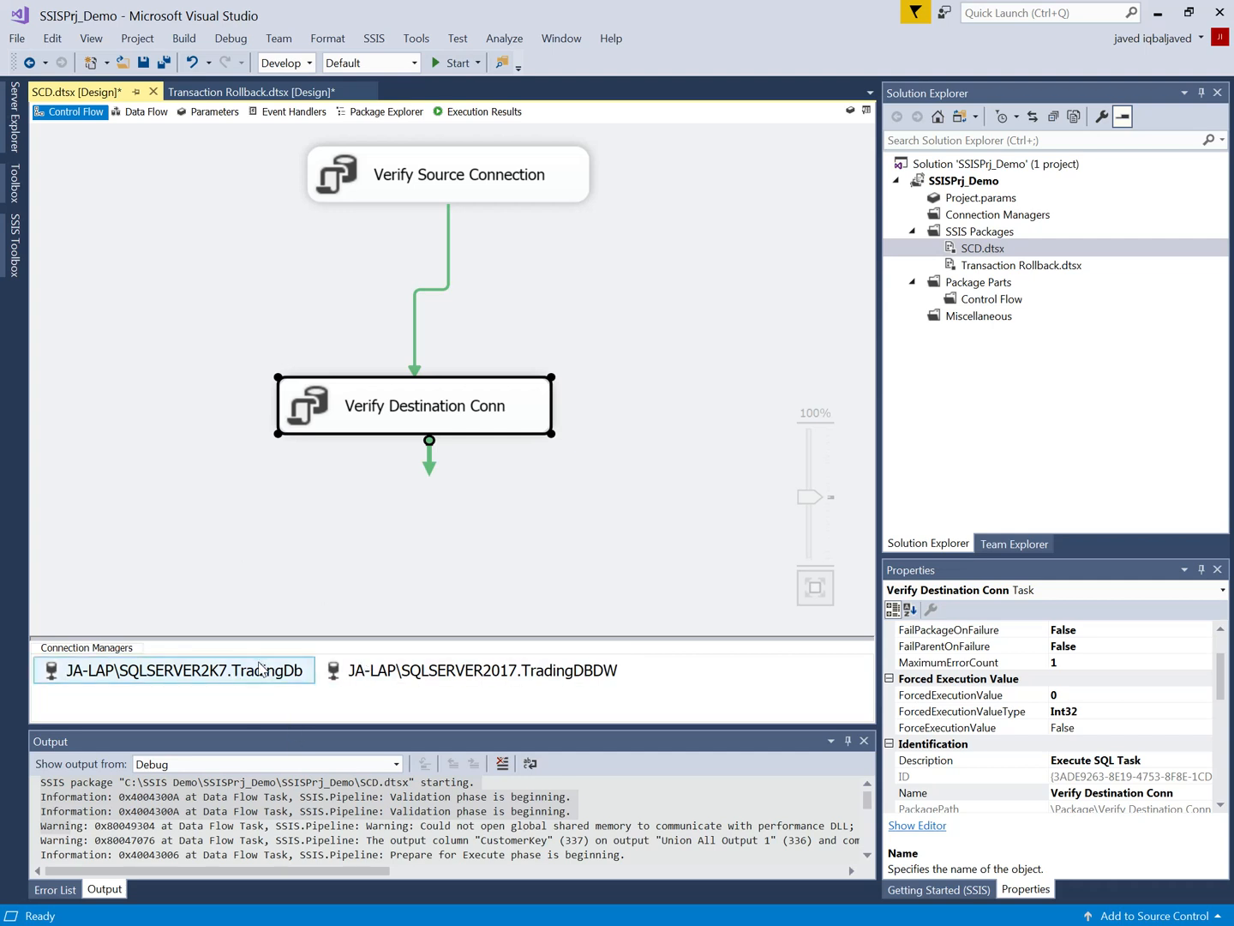
Step: Rename the SQLSERVER2K7.TradingDb connection manager to SOurce
left_click(257, 672)
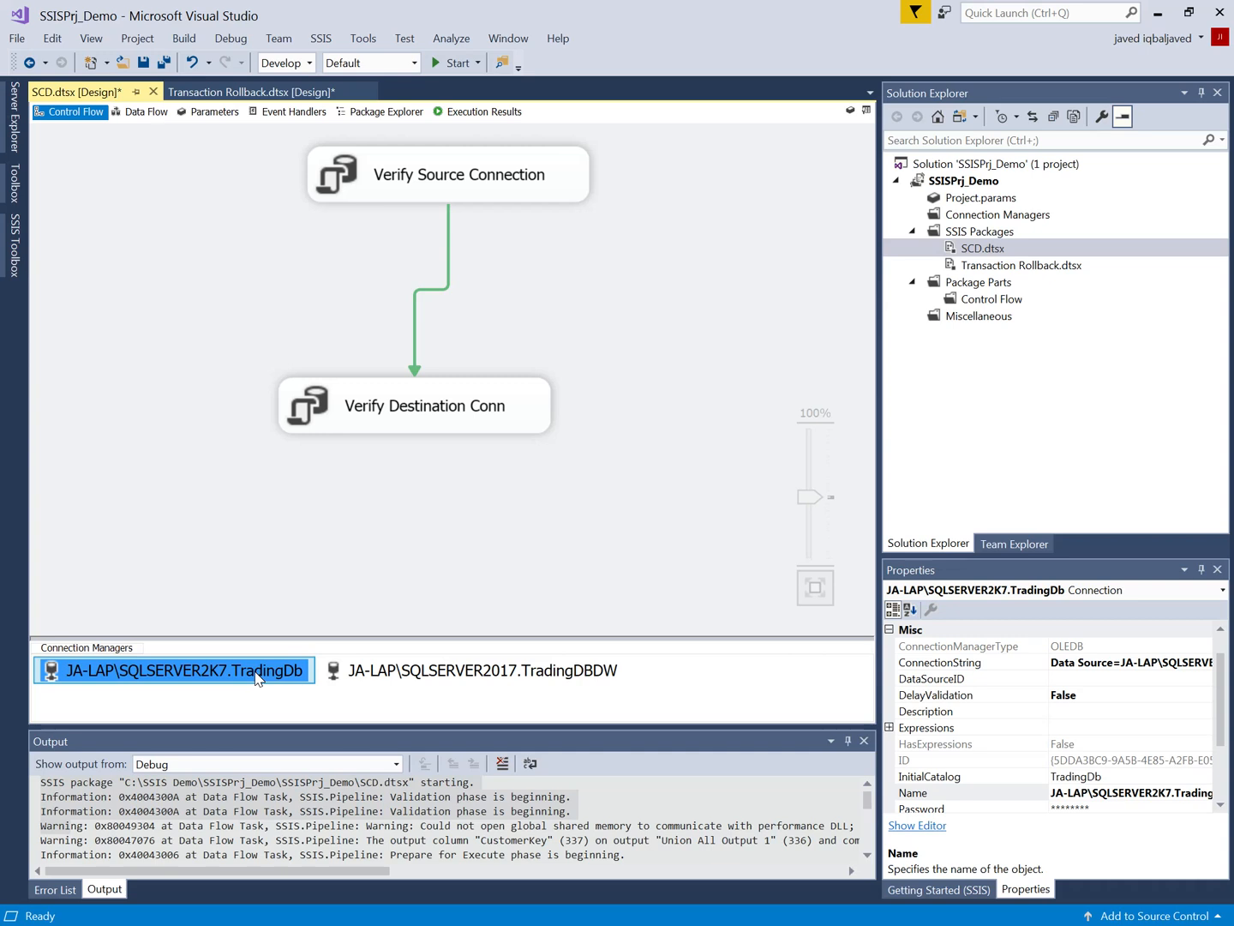
right_click(257, 677)
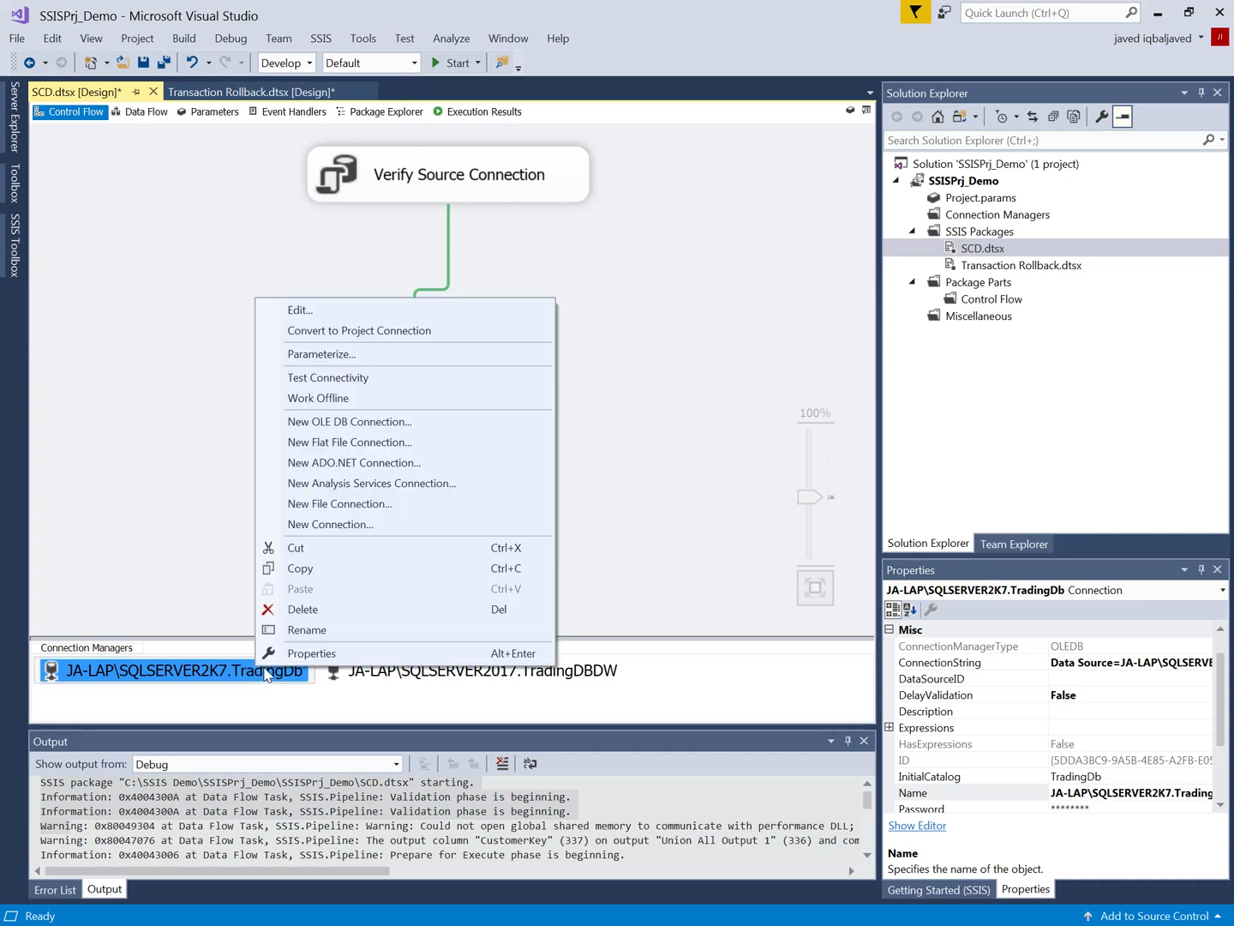
left_click(305, 630)
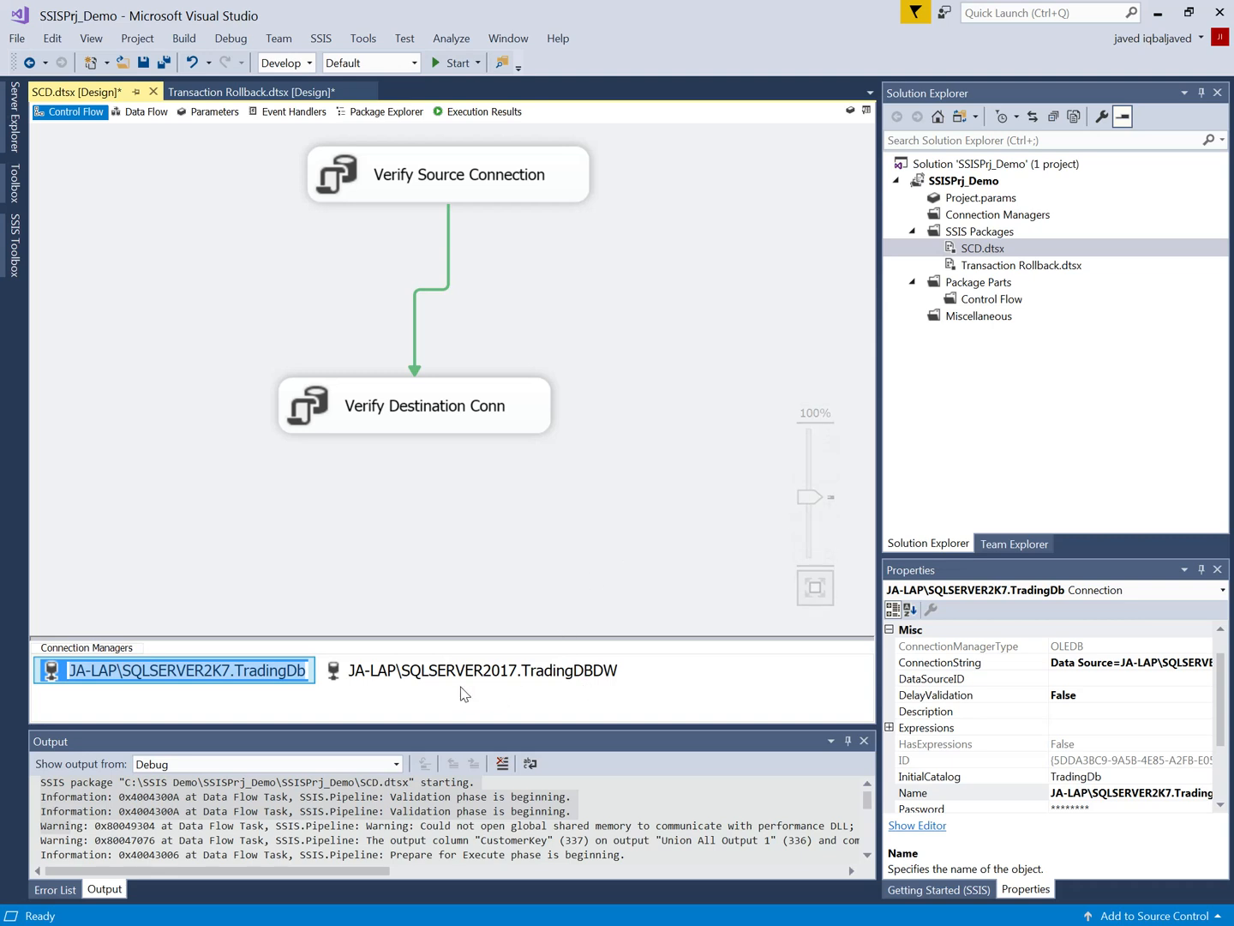
type("SOurce")
left_click(569, 672)
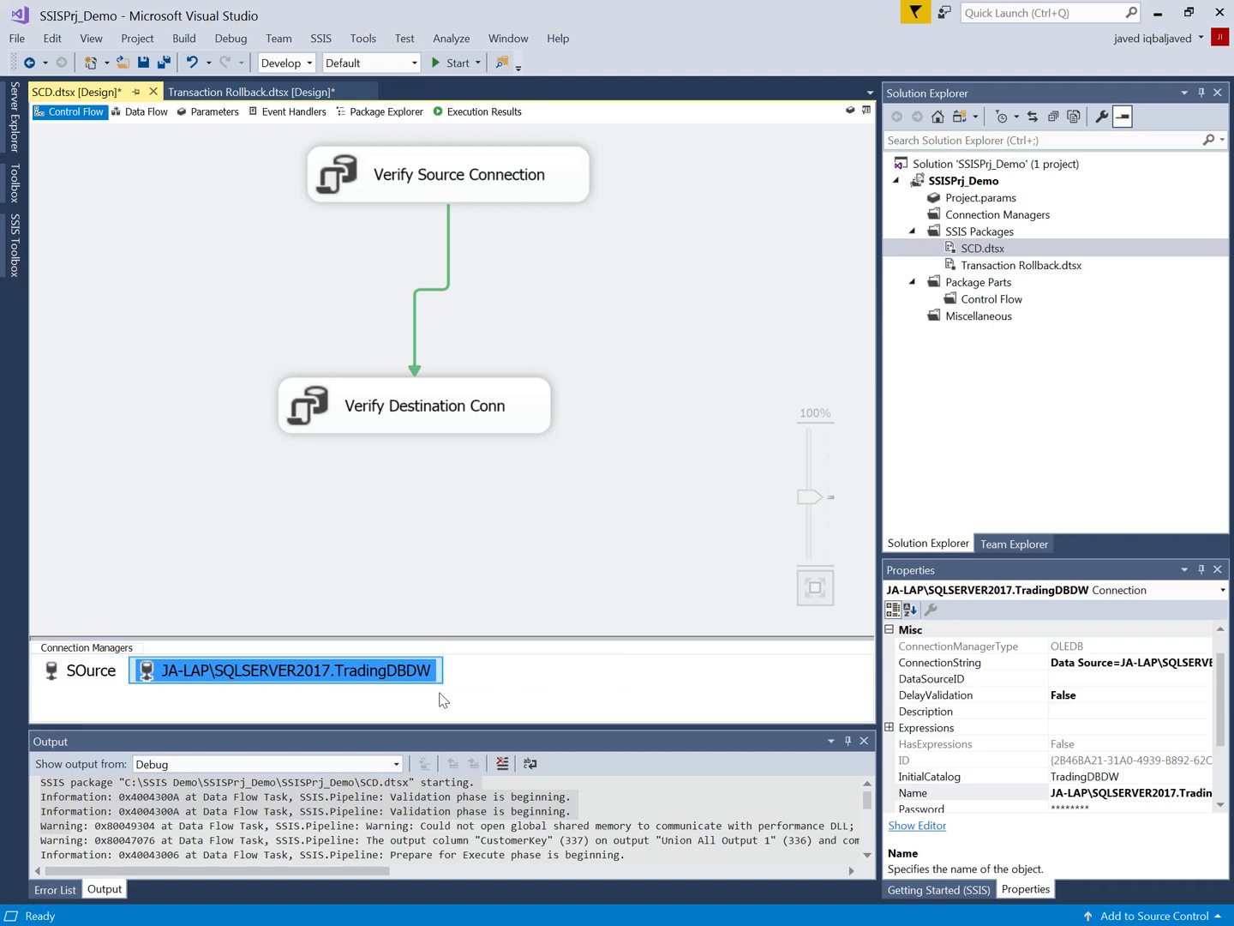
Step: Rename the SQLSERVER2017.TradingDBDW connection manager to Destination
left_click(498, 554)
left_click(390, 672)
right_click(392, 679)
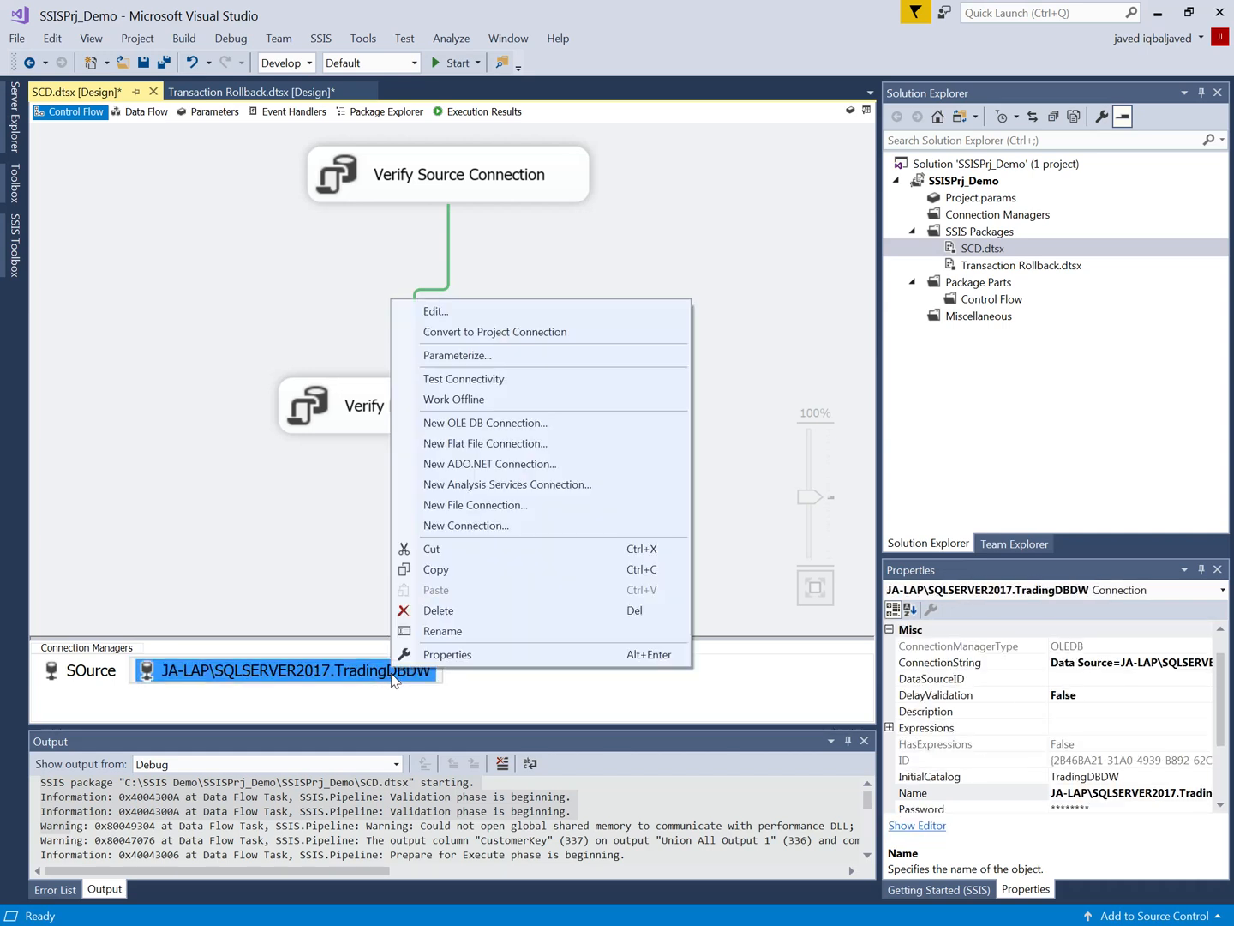
left_click(447, 631)
type("Des")
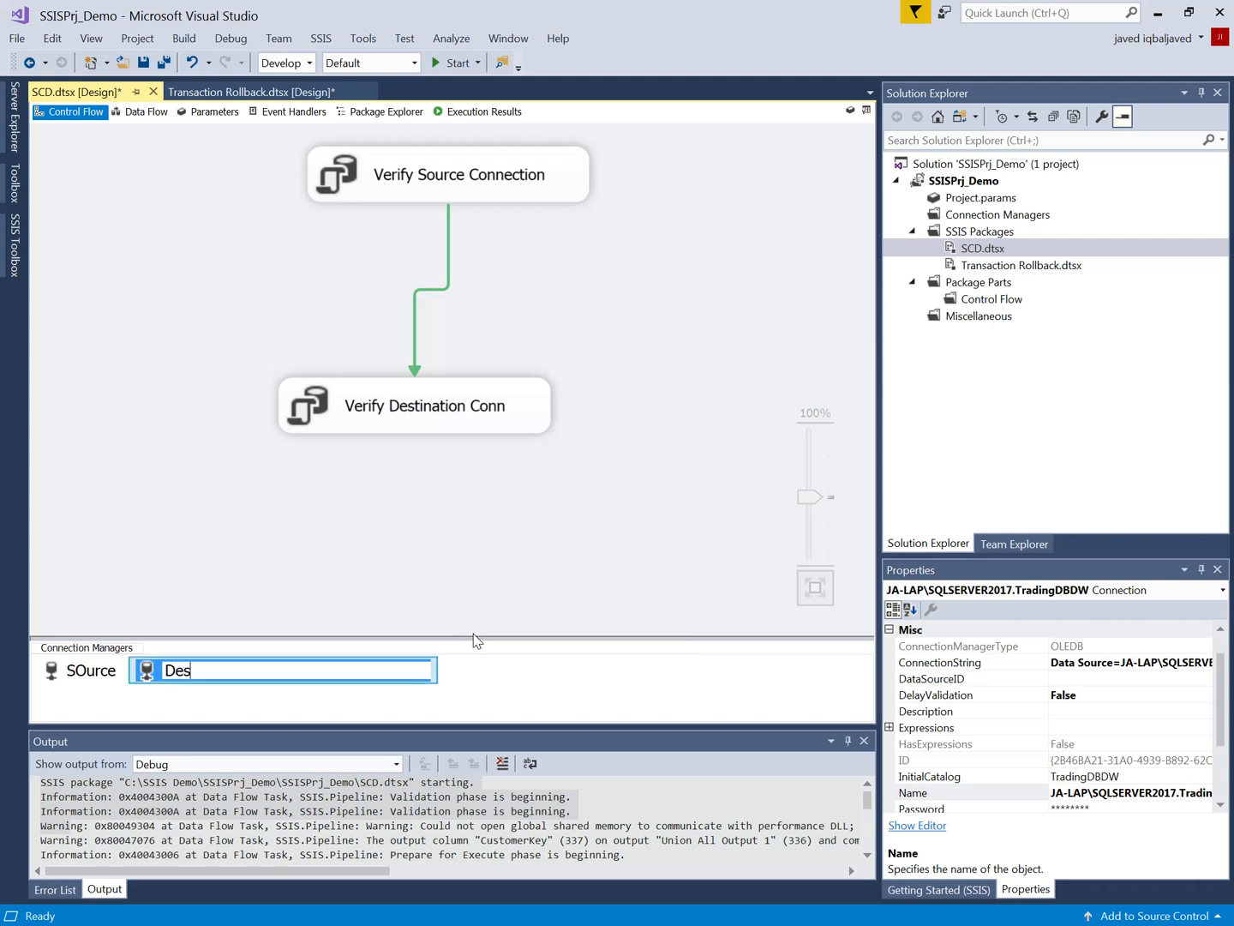
type("tination")
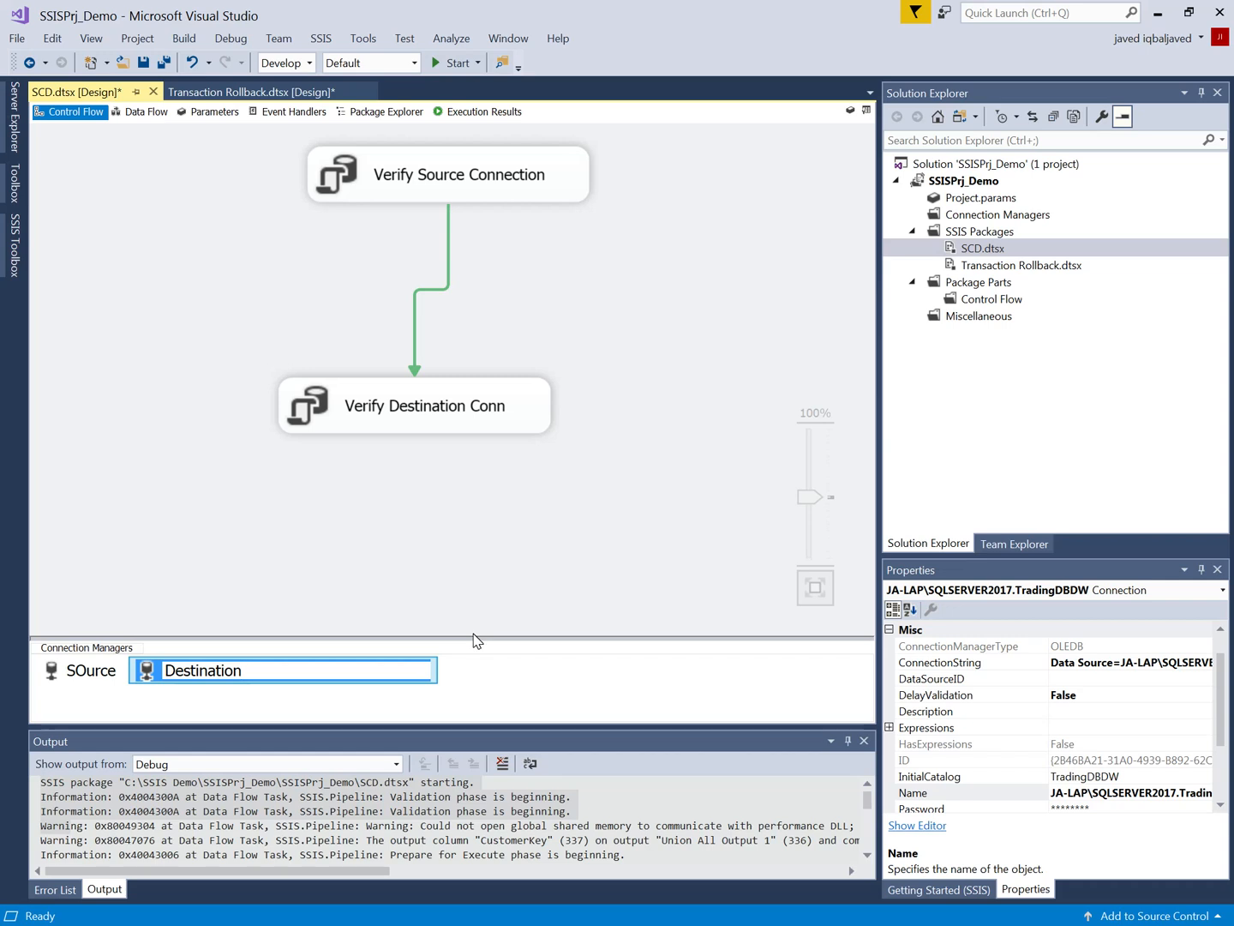
key("Return")
left_click(279, 520)
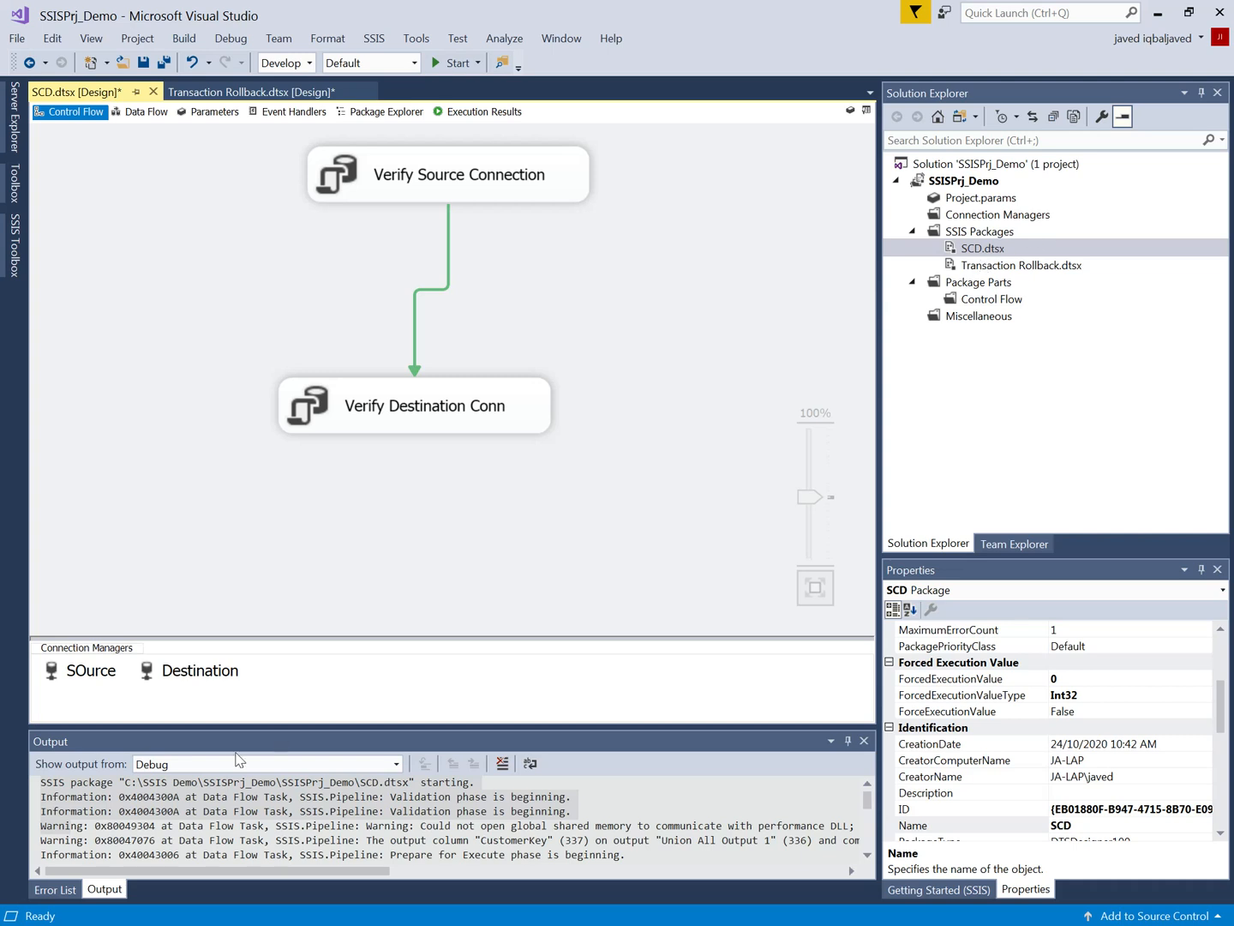
Step: Convert the SOurce connection manager from a package connection to a project connection
right_click(86, 678)
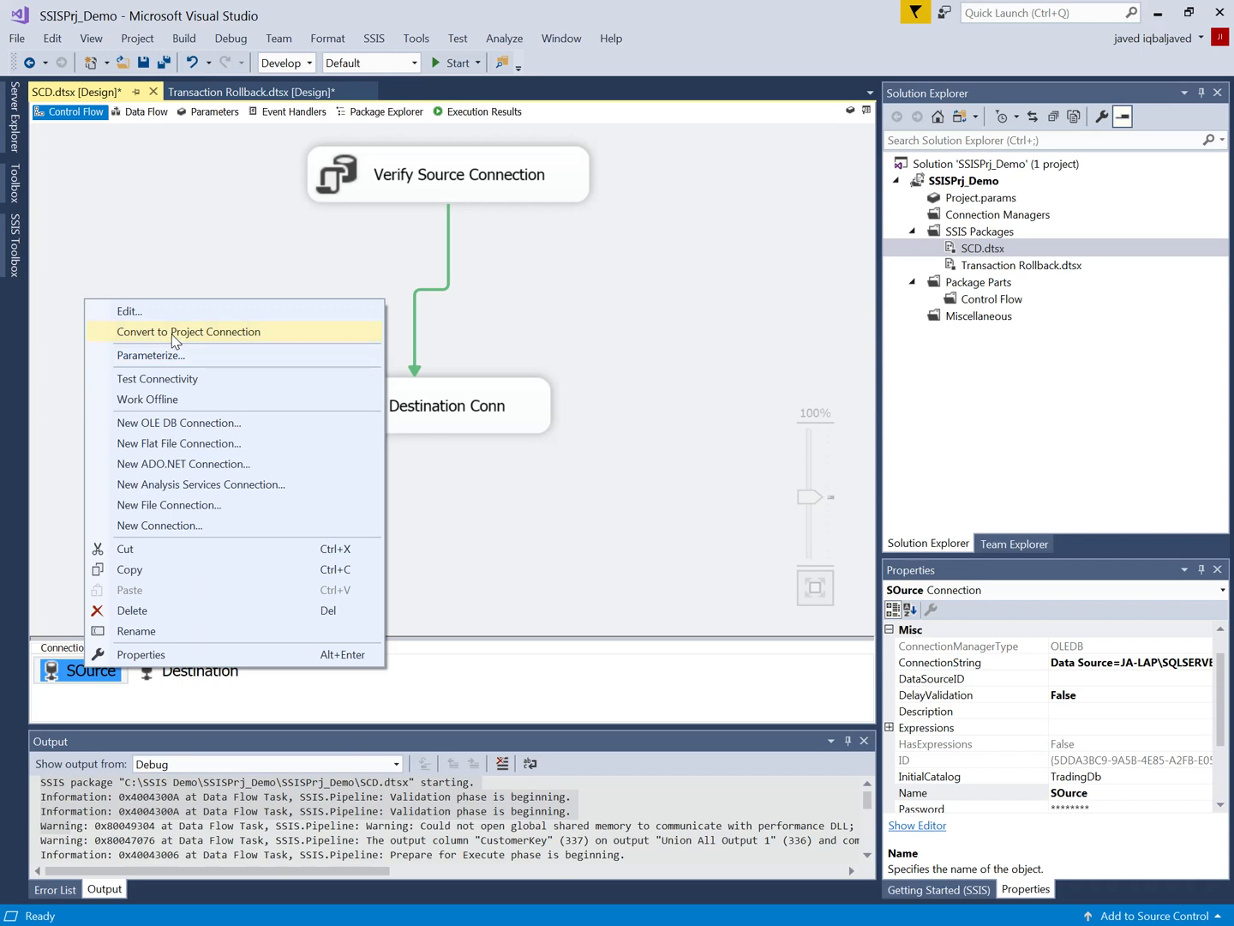
left_click(850, 356)
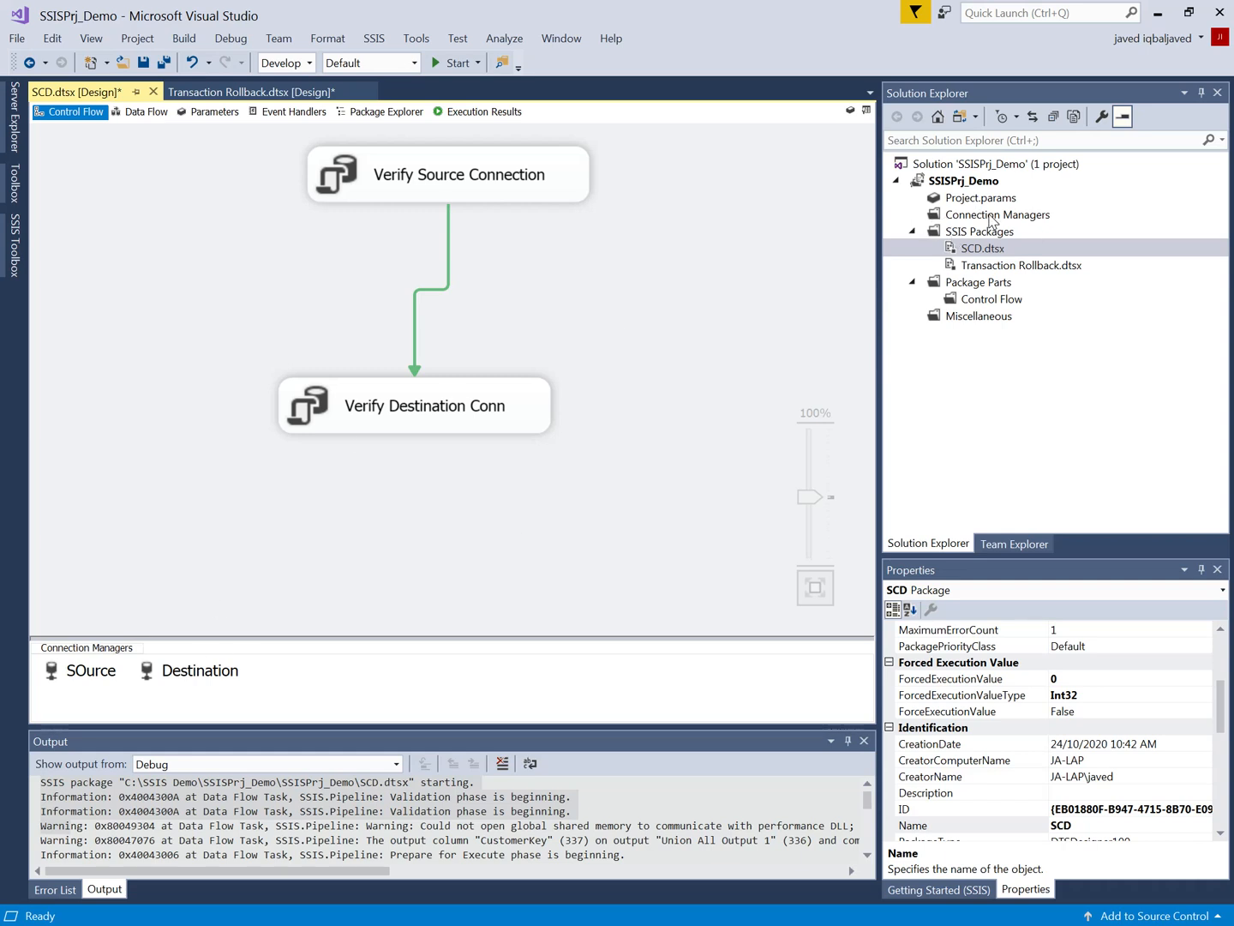
left_click(992, 217)
right_click(114, 674)
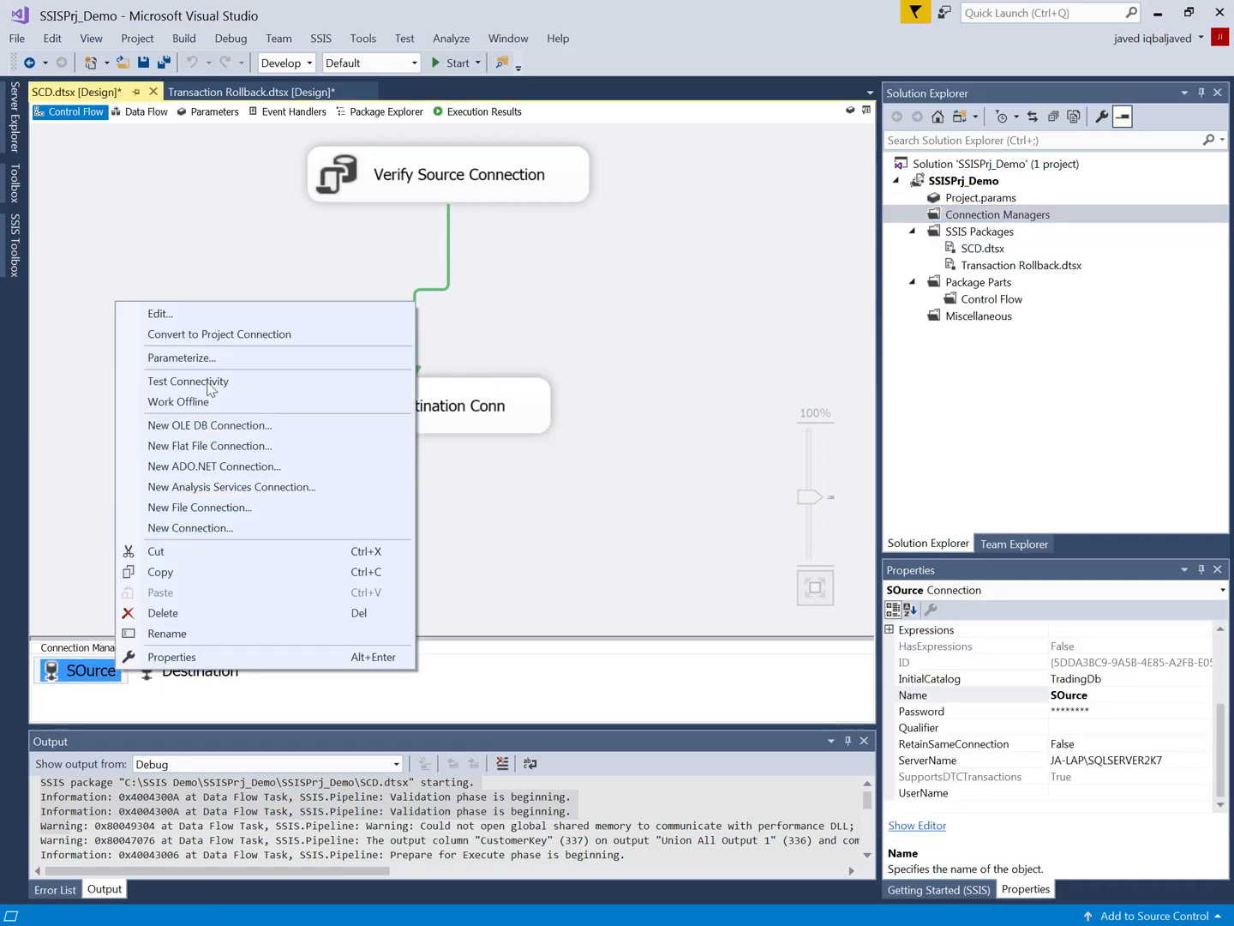
left_click(212, 341)
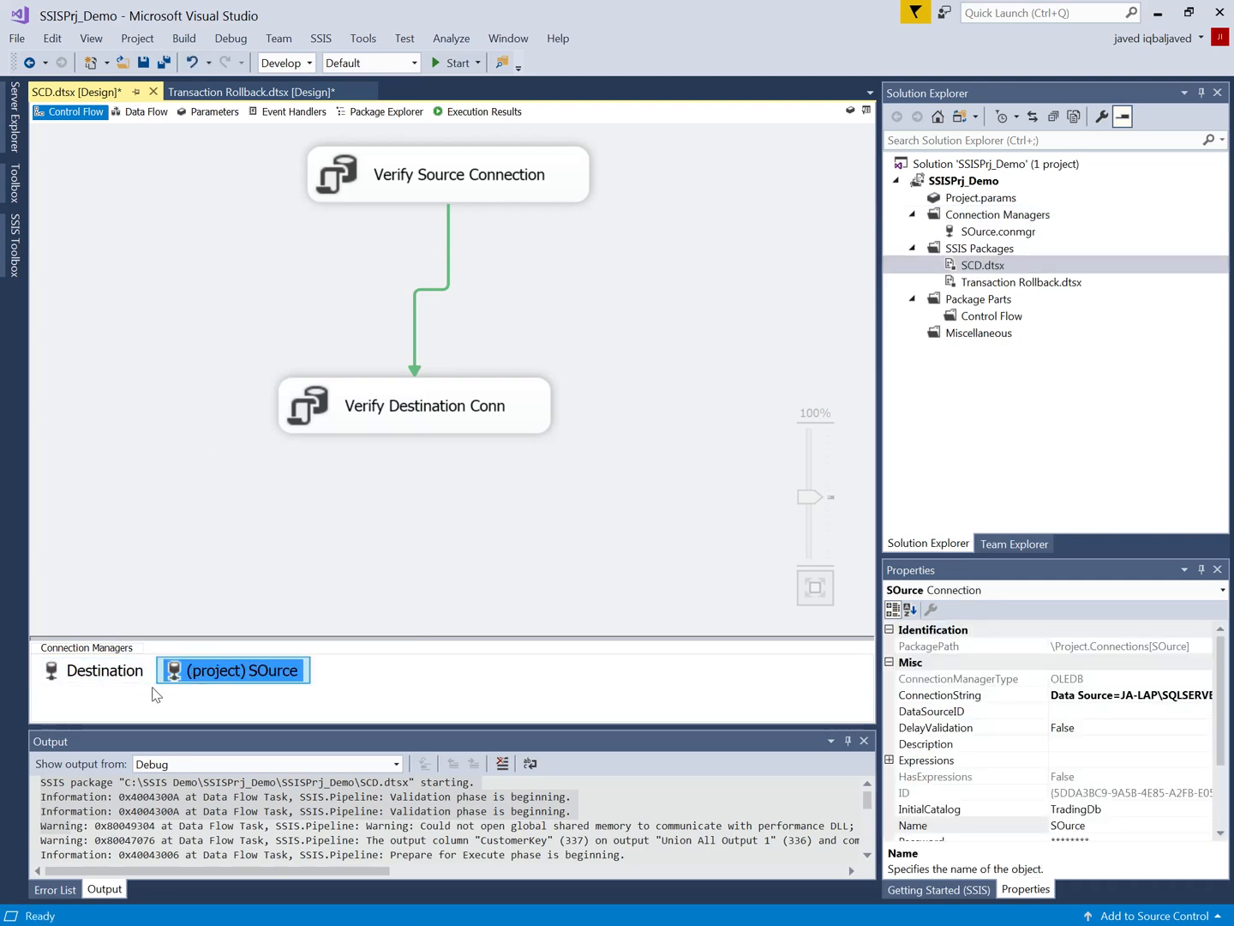
Step: Convert the Destination connection manager to a project connection as well
right_click(232, 670)
left_click(92, 674)
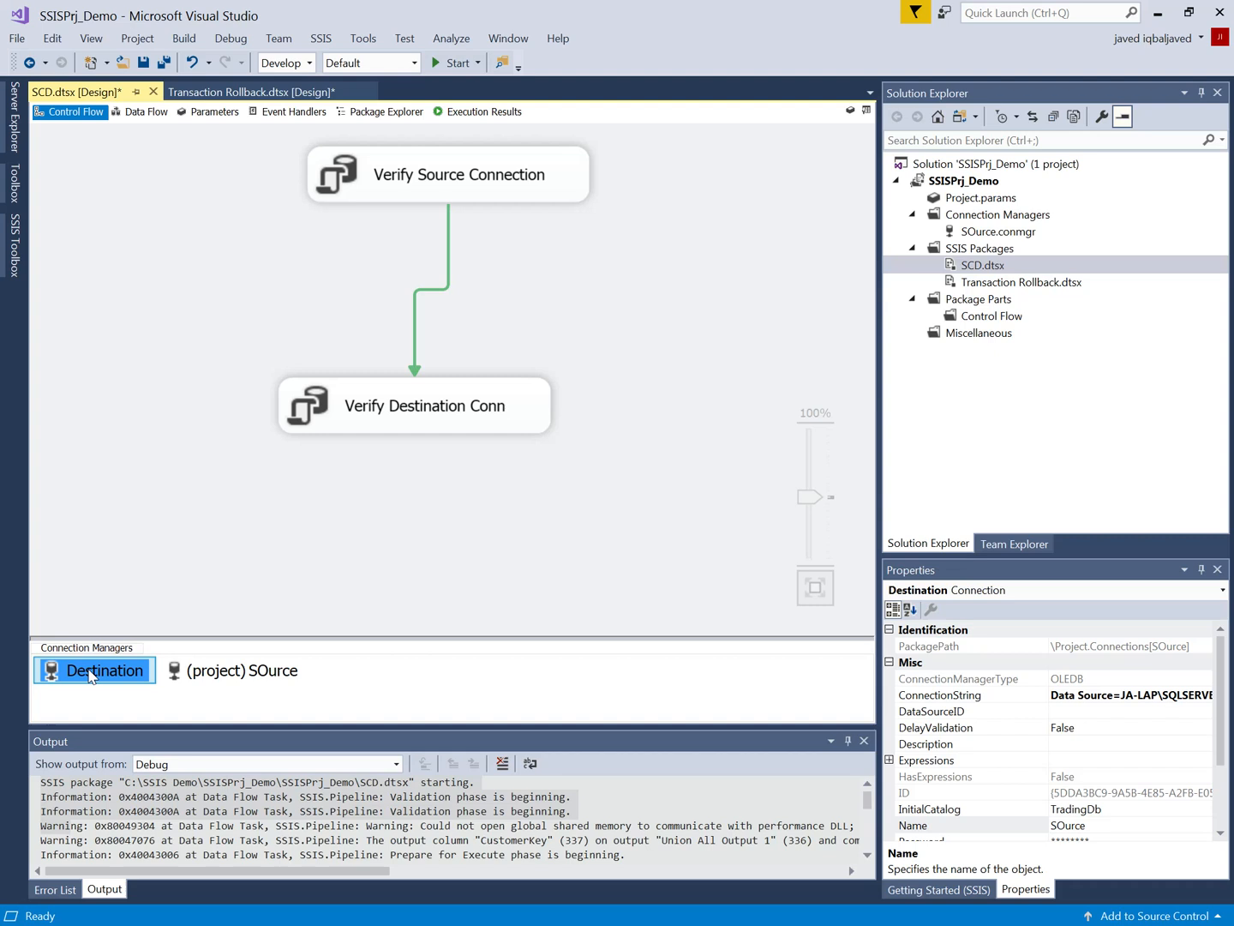
right_click(93, 674)
left_click(176, 327)
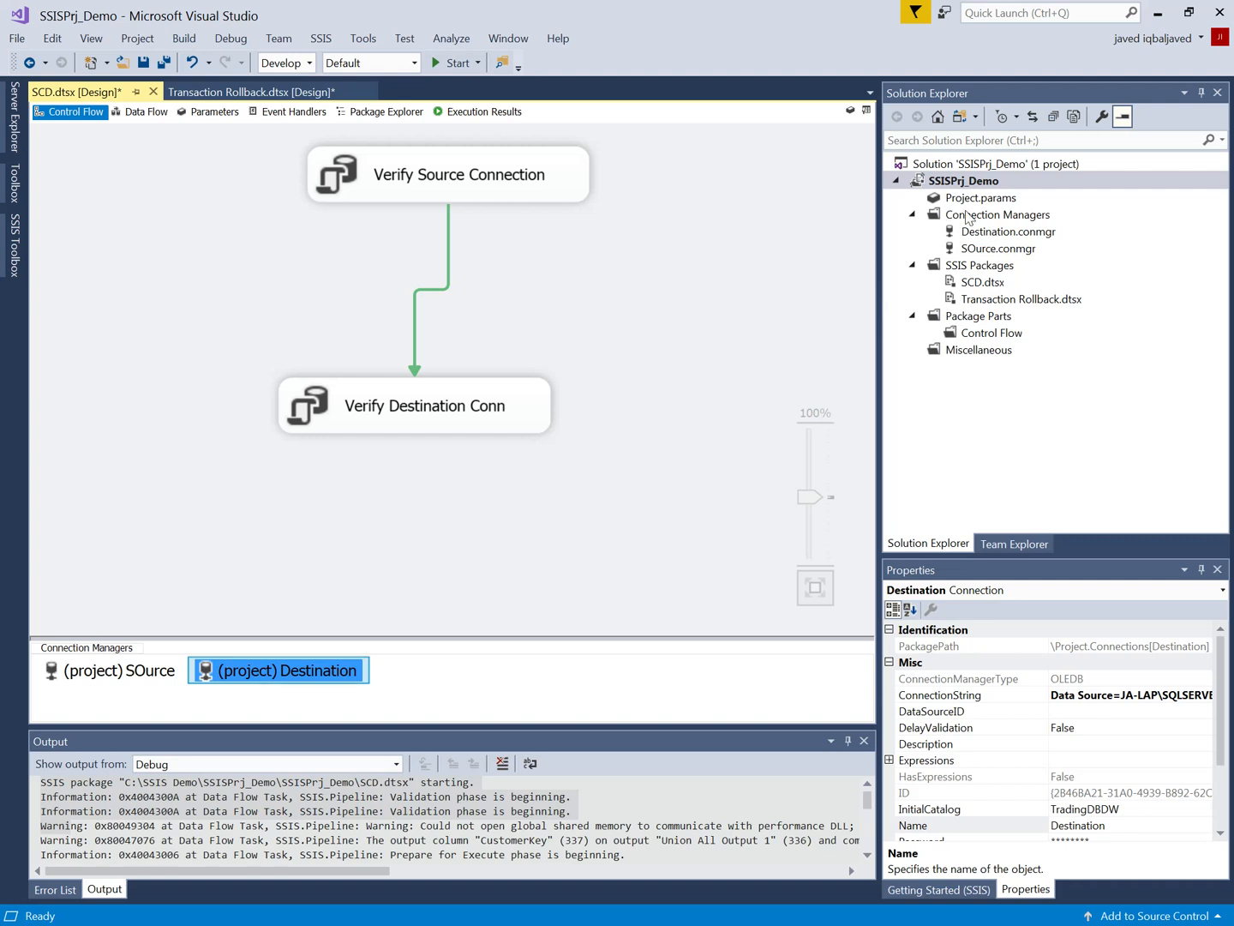
Step: Check the project's connection manager files for the source and destination in the solution
left_click(1001, 246)
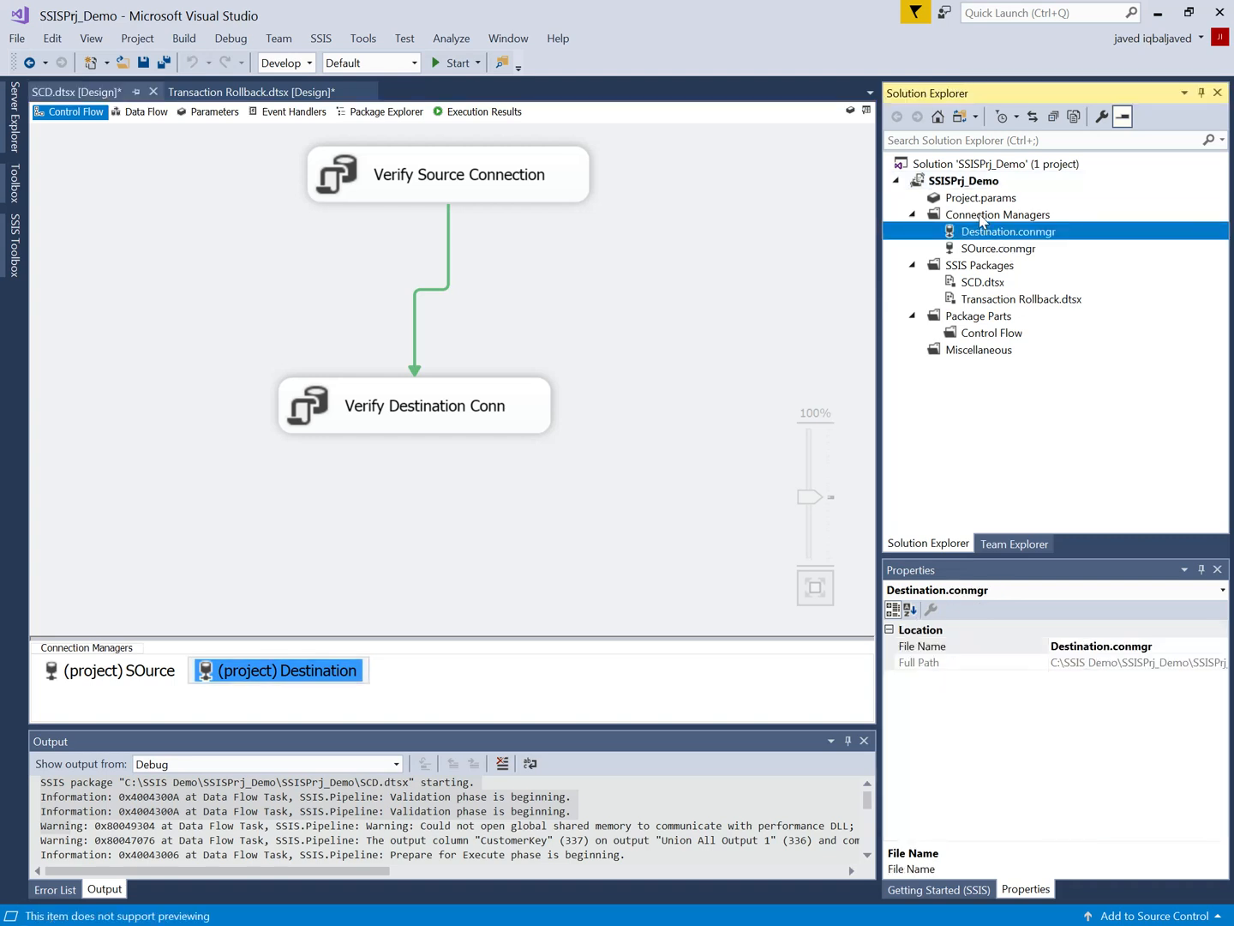
left_click(982, 216)
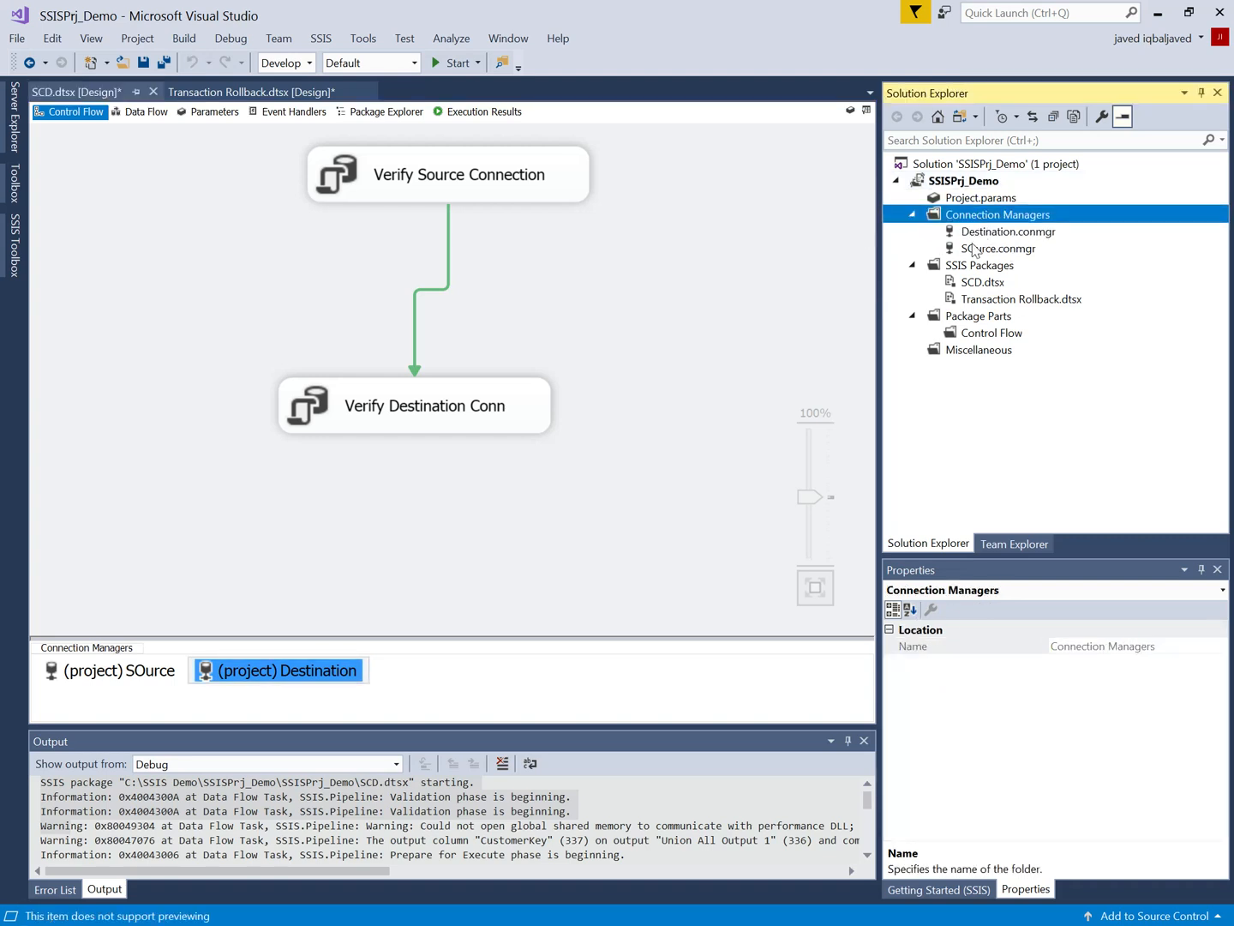
left_click(978, 251)
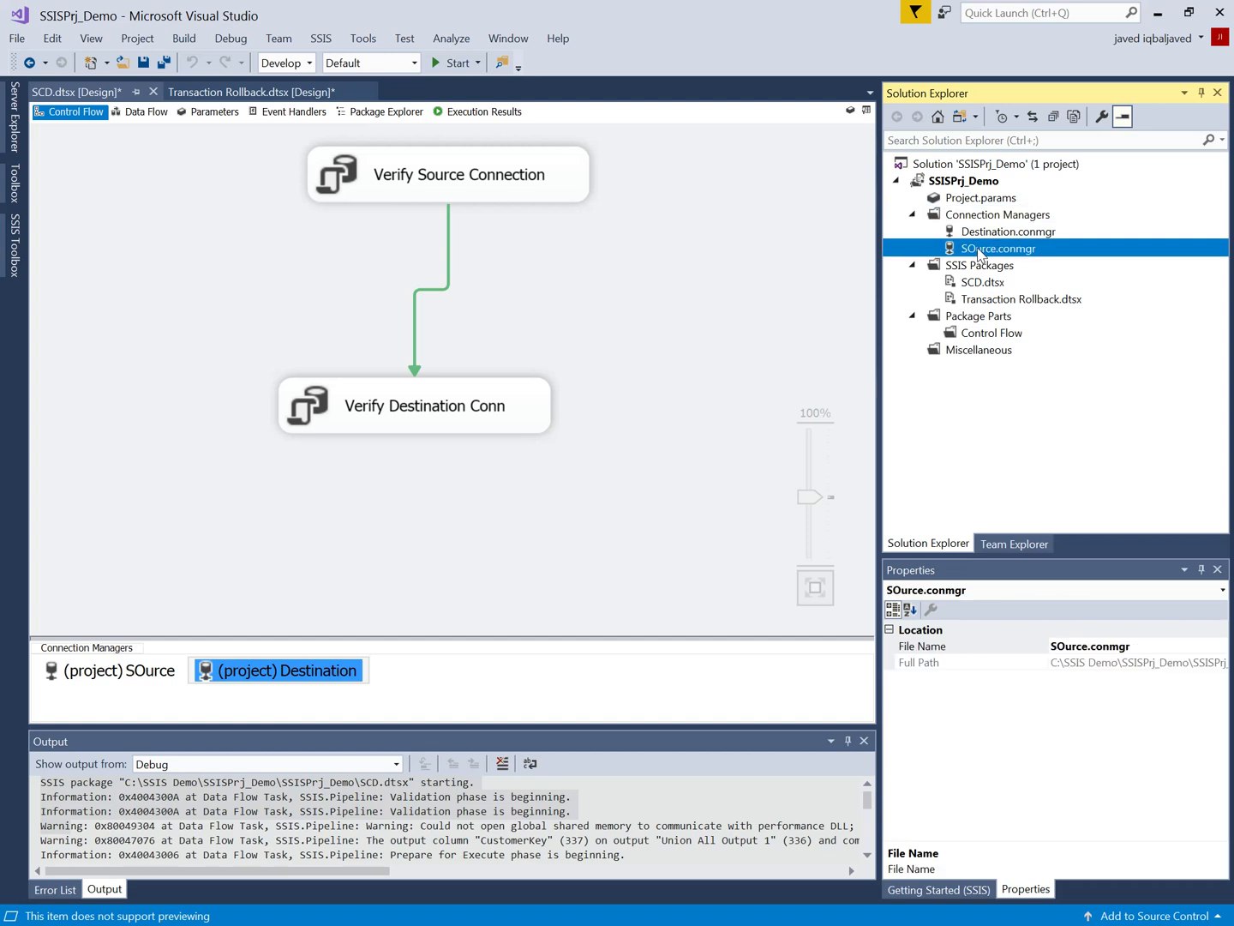
Step: Align the Verify Source Connection and Verify Destination Conn tasks vertically and move them closer together on the control flow
left_click(422, 405)
left_click_drag(433, 199, 404, 193)
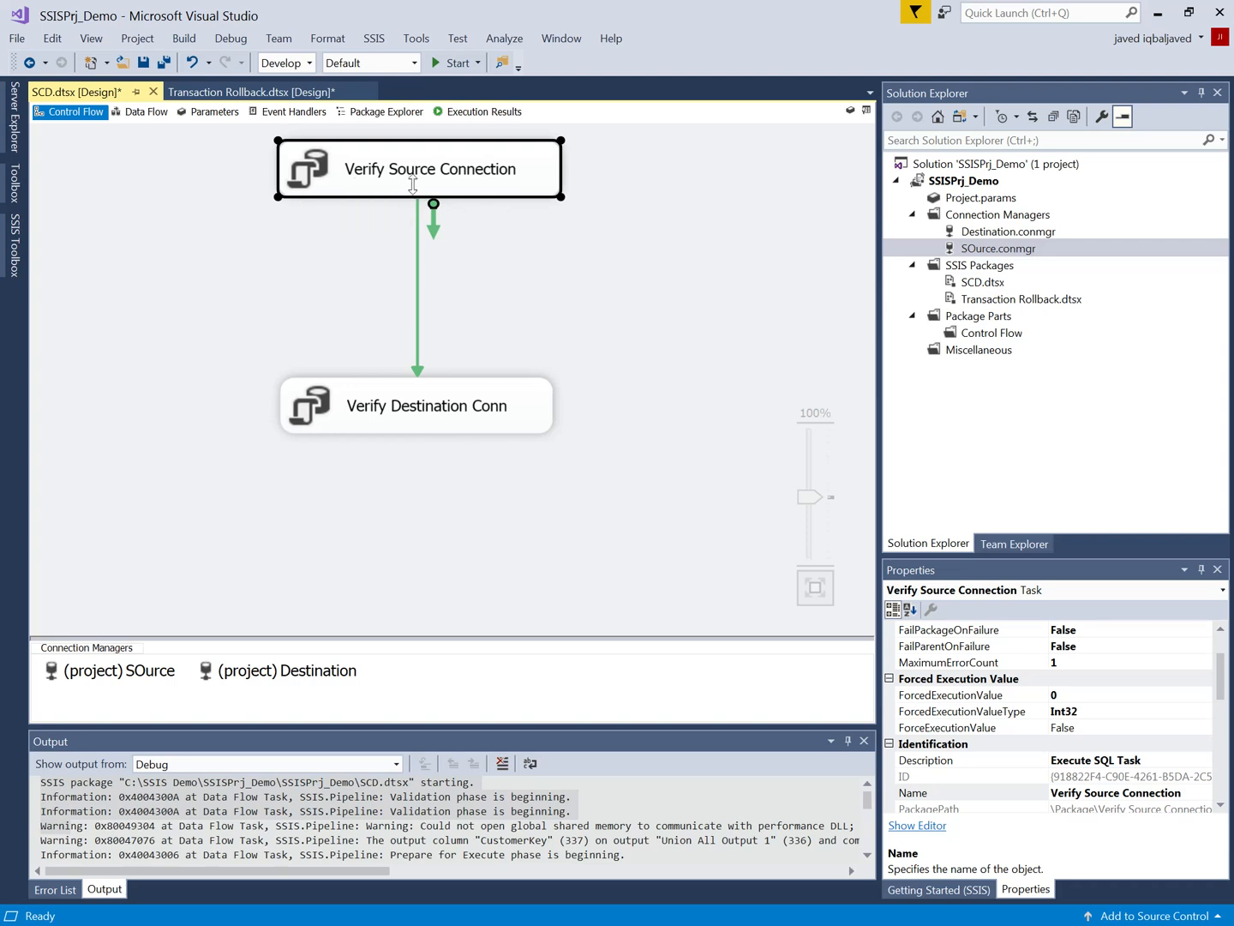
left_click(417, 422)
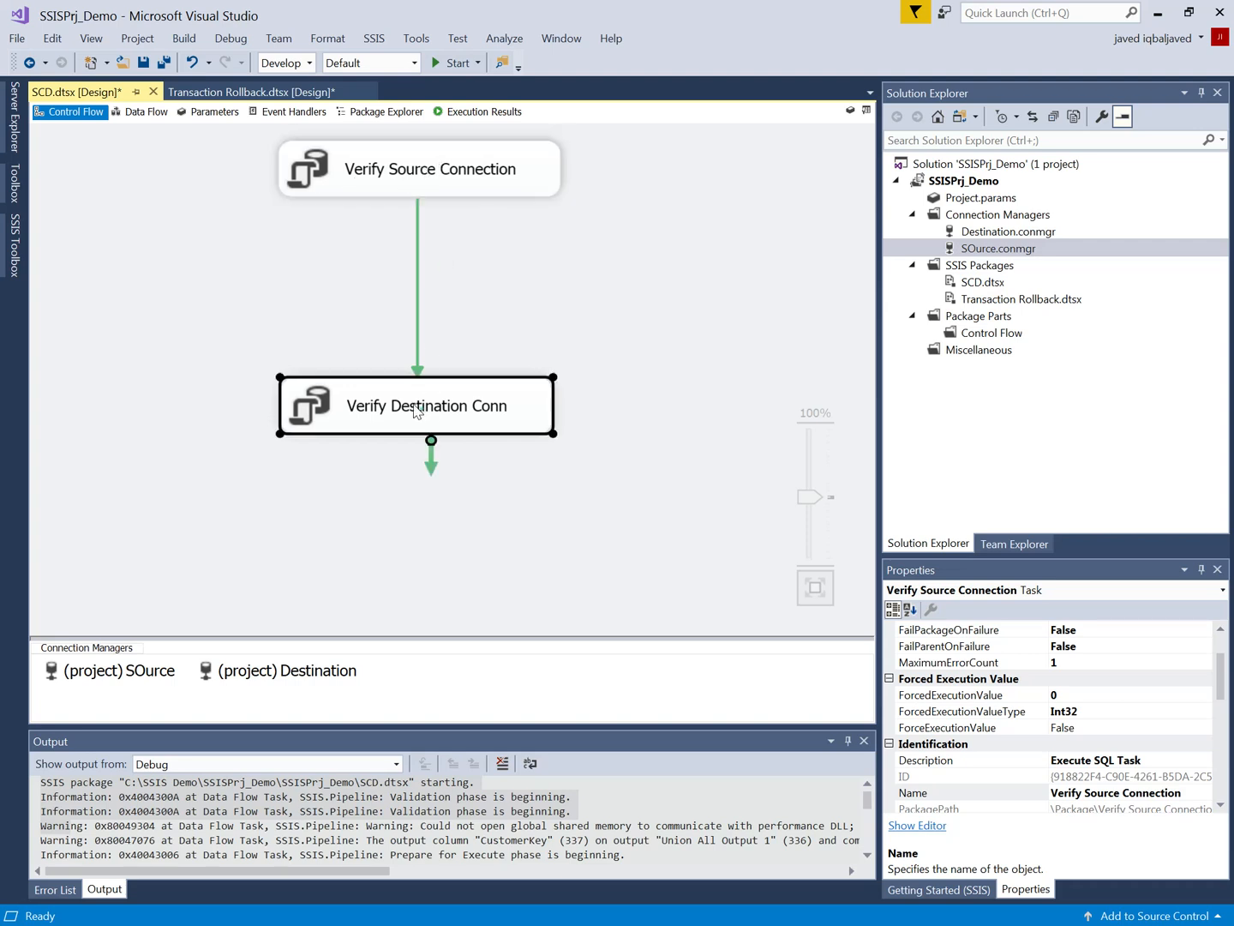
left_click_drag(418, 422, 418, 392)
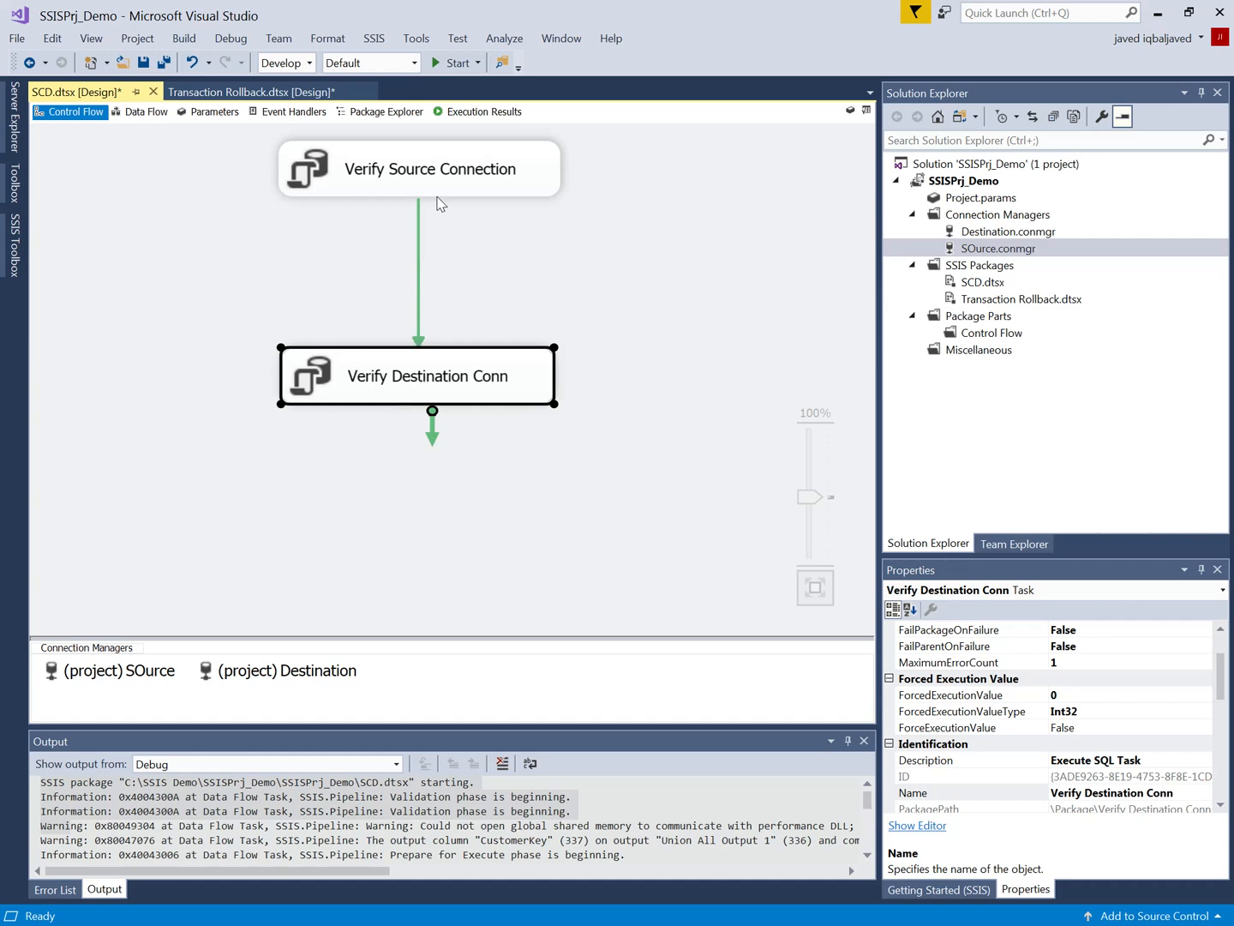
left_click_drag(453, 385, 460, 287)
left_click(390, 392)
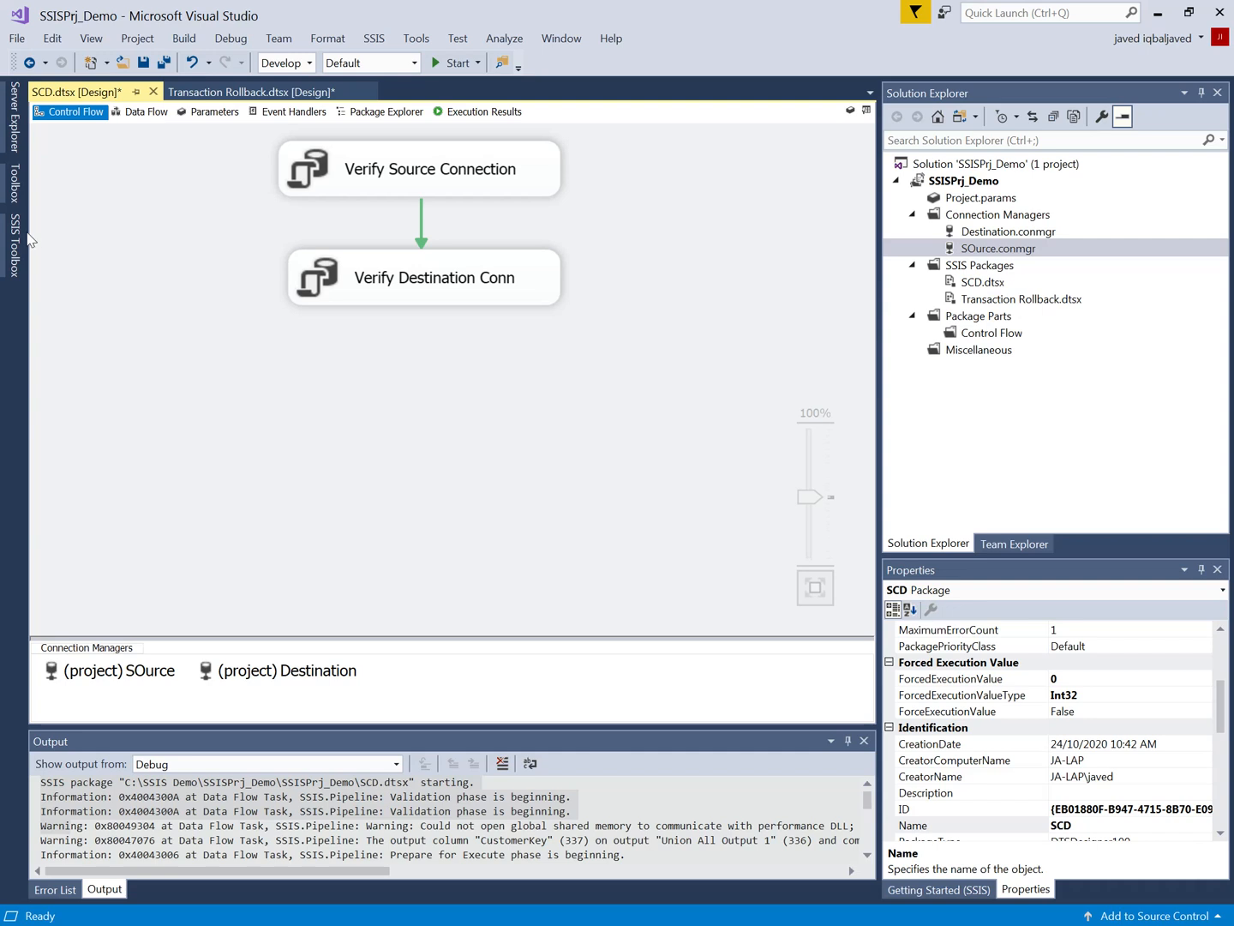
Step: Add a Data Flow Task below Verify Destination Conn and link it to that task with a success precedence constraint
left_click(17, 146)
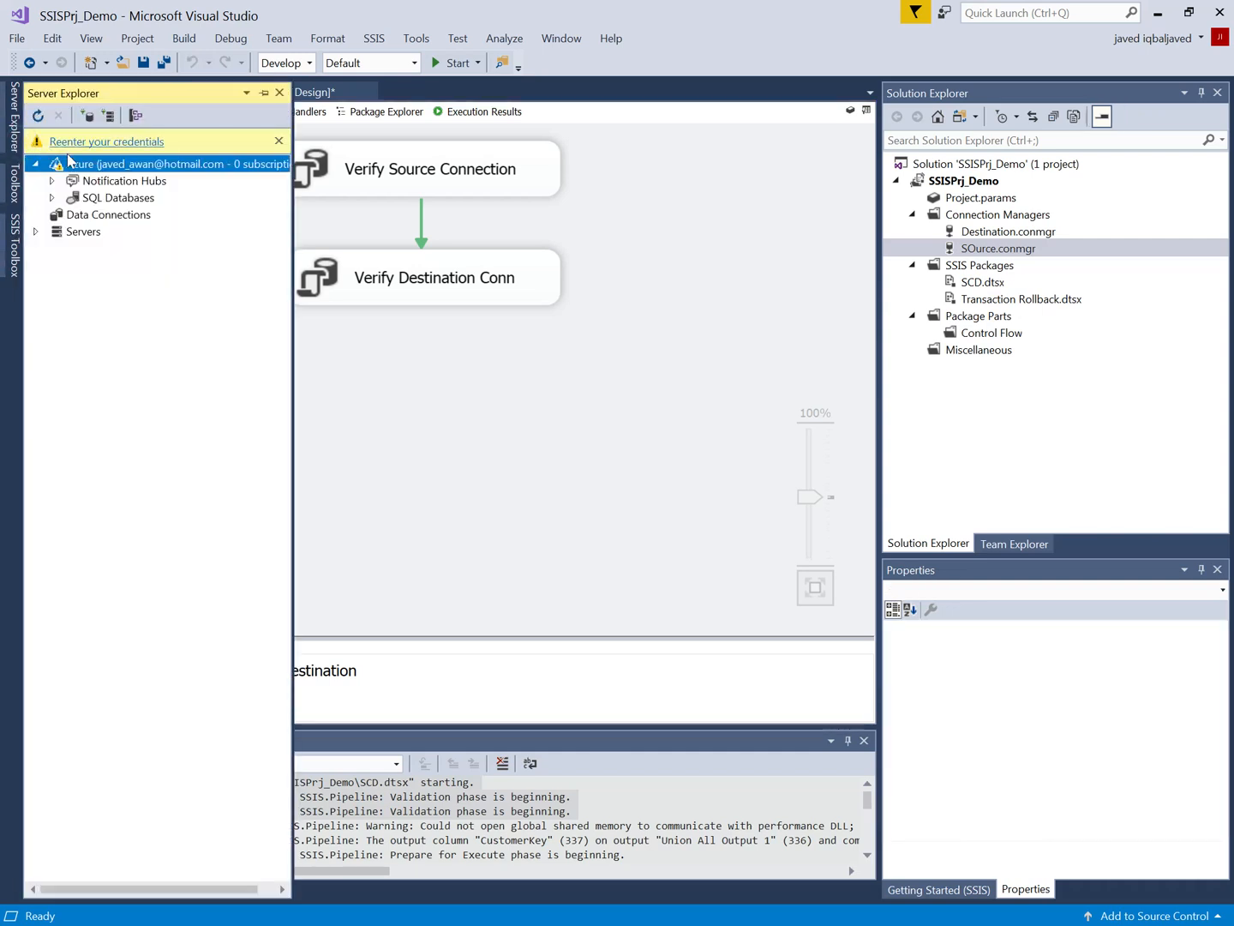
left_click(348, 422)
left_click(13, 251)
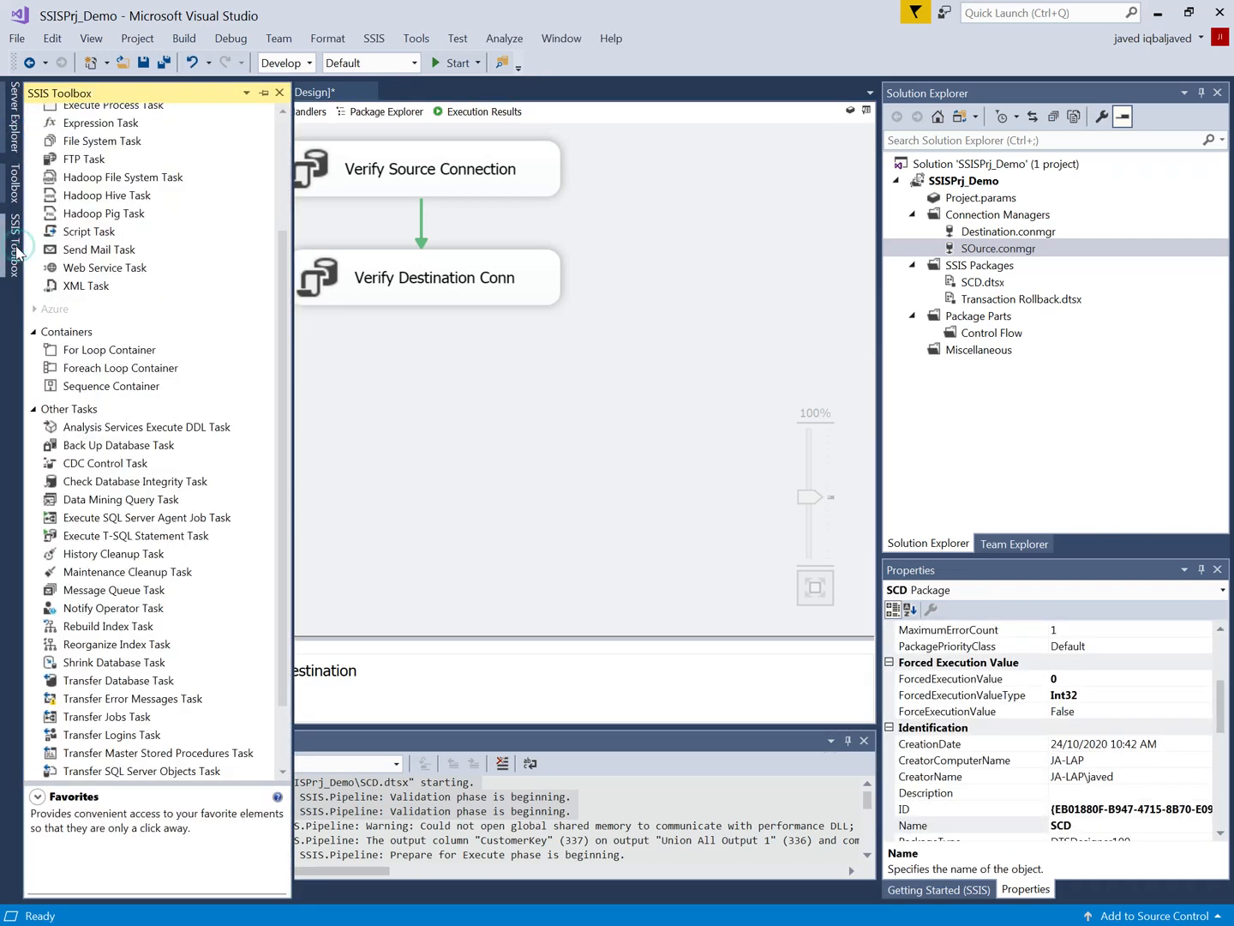
left_click_drag(99, 133, 521, 429)
left_click(441, 296)
left_click(421, 236)
left_click(424, 323)
right_click(424, 324)
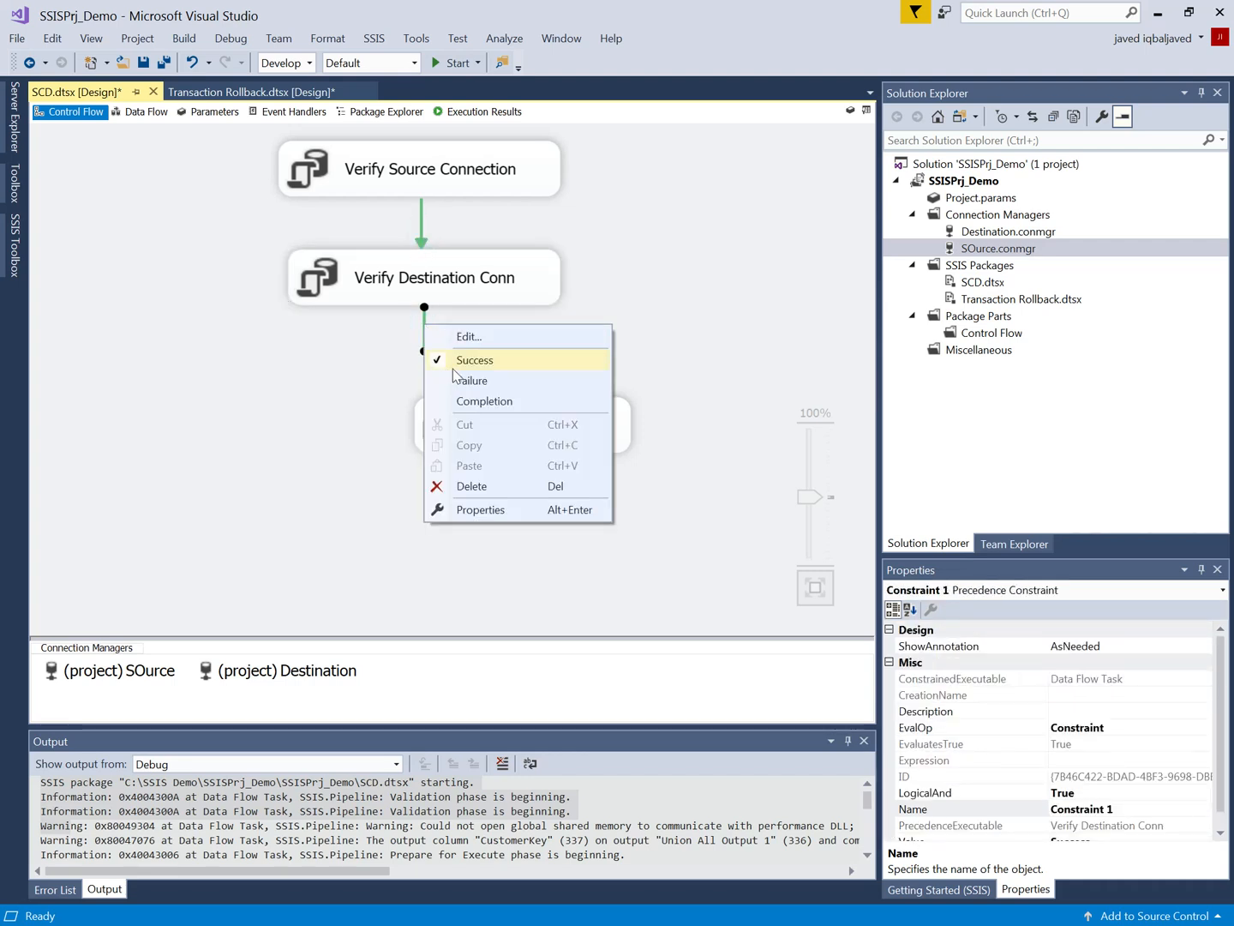
left_click(383, 228)
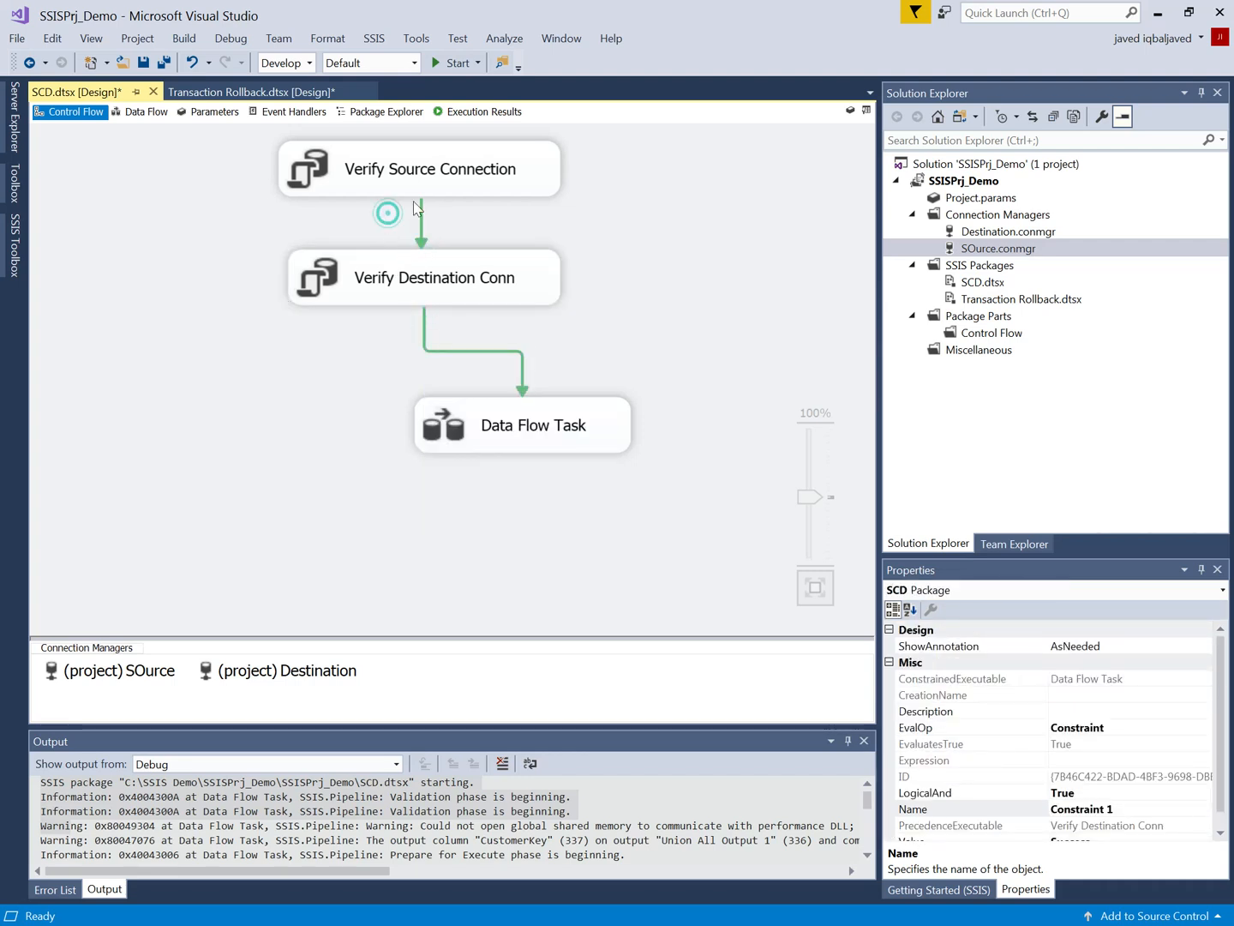
Step: Open the Data Flow Task for editing and add a SQL Server source that uses the SOurce connection manager
left_click(479, 444)
right_click(485, 432)
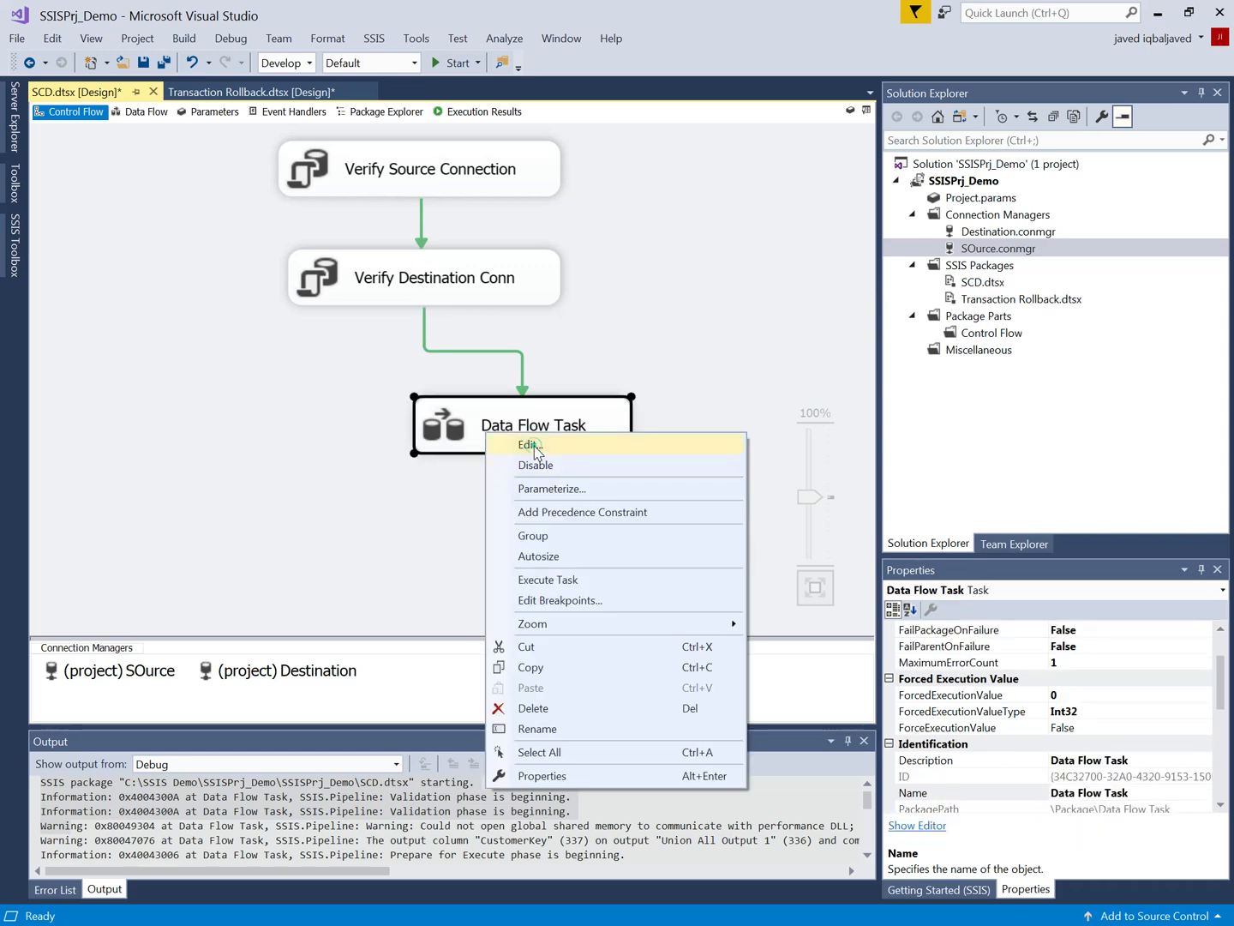
left_click(531, 444)
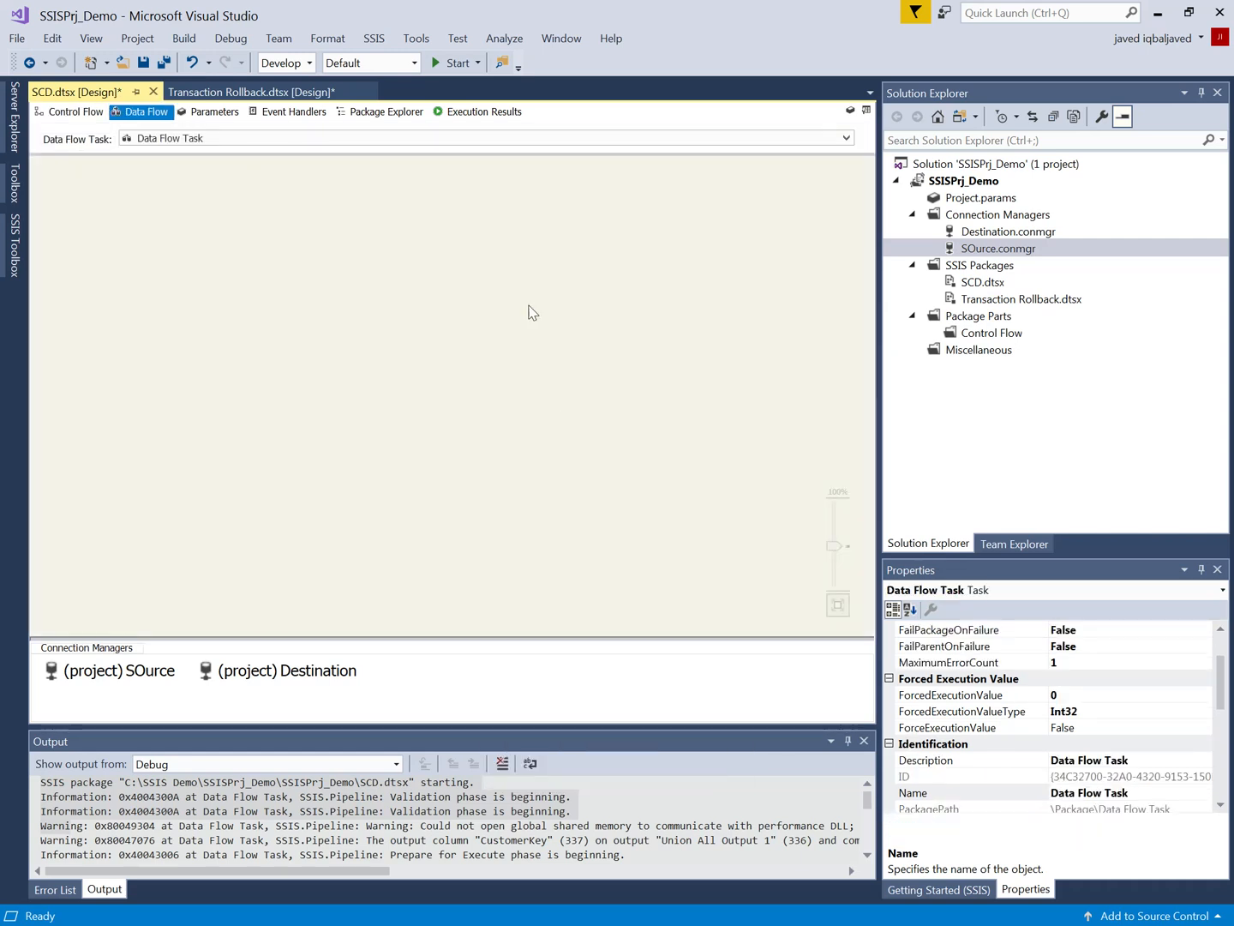
left_click(15, 249)
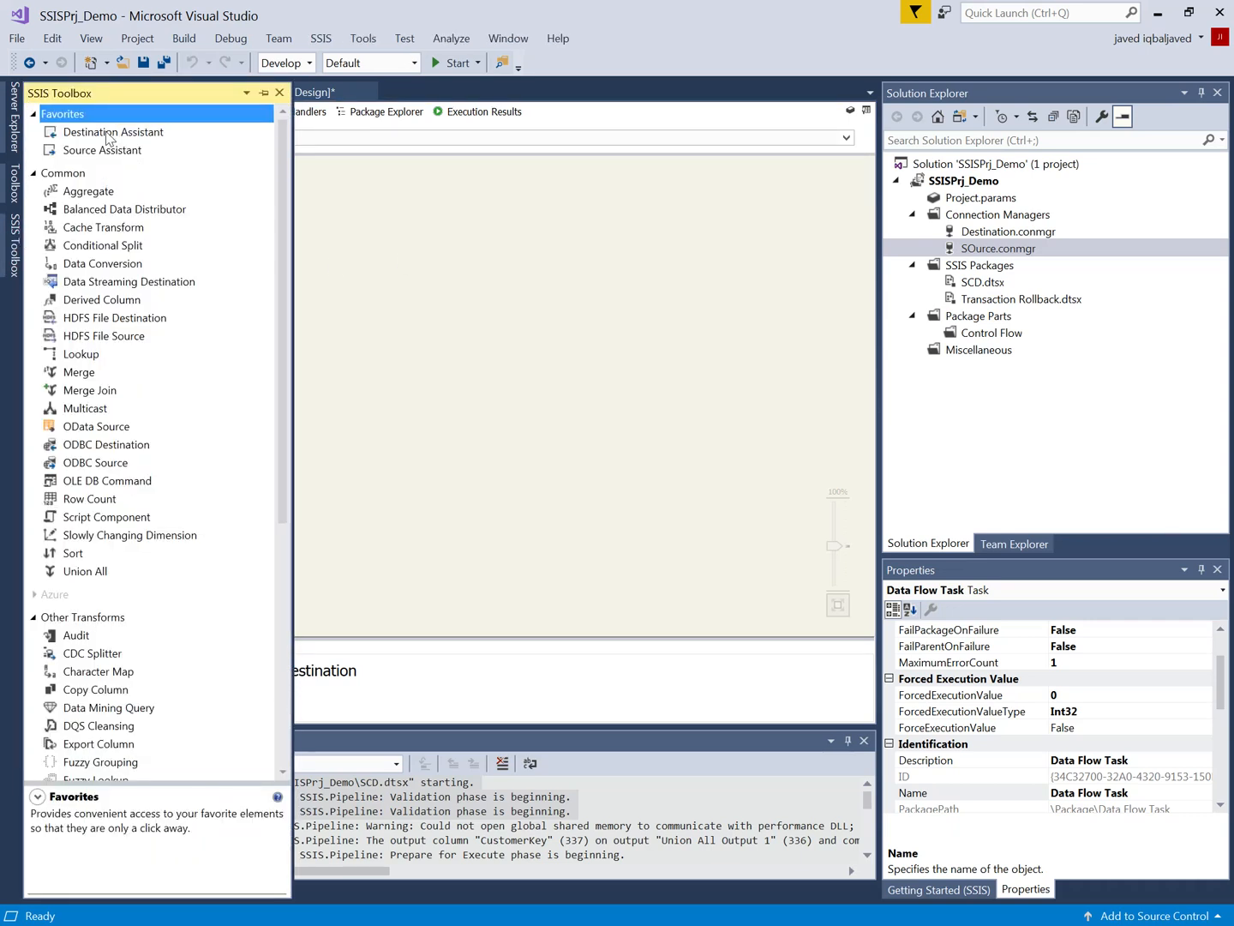
left_click_drag(114, 156, 445, 220)
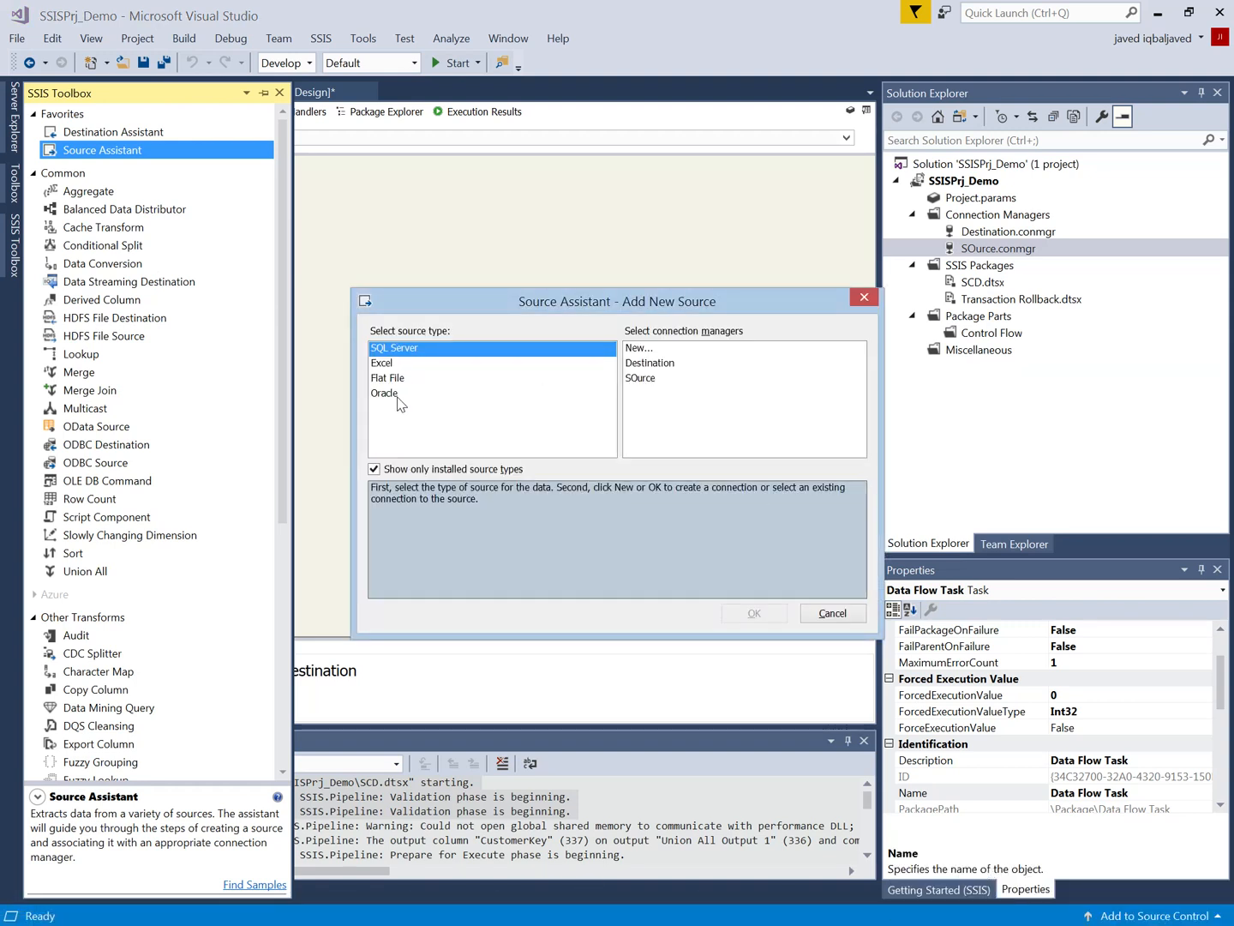
left_click(645, 378)
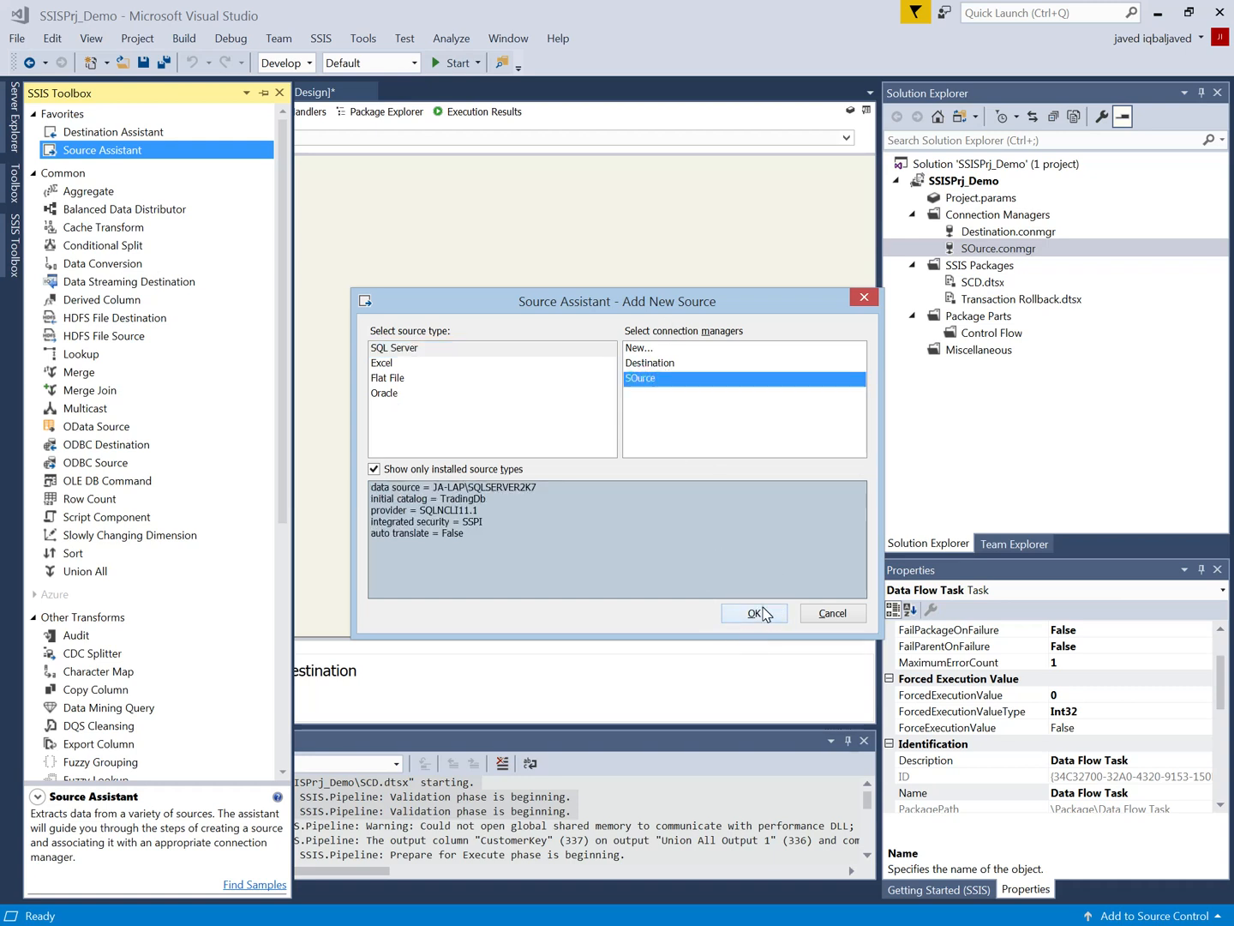
left_click(762, 611)
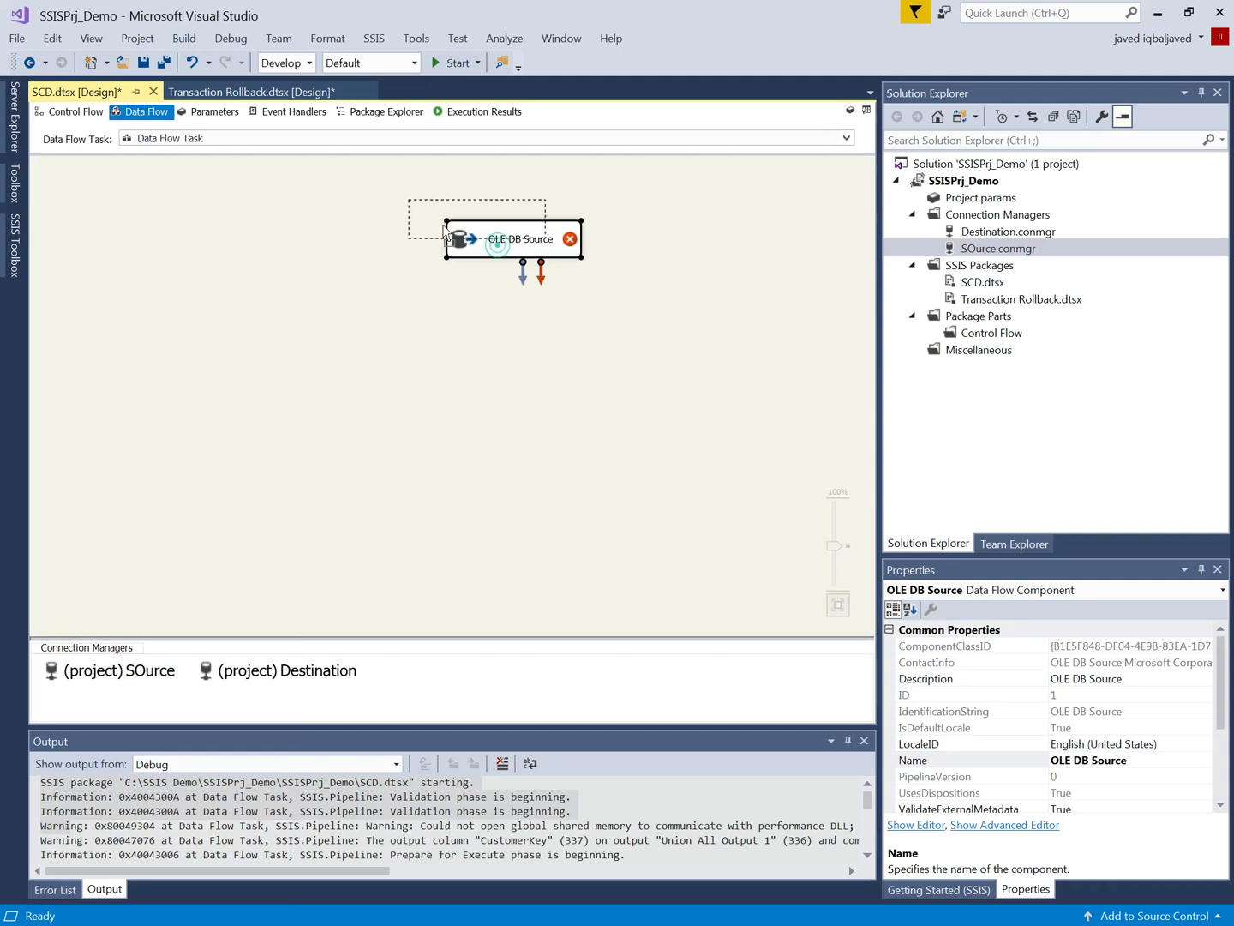
Step: Configure the OLE DB Source to read from the [dbo].[CustomerSource] table
right_click(408, 225)
left_click(437, 246)
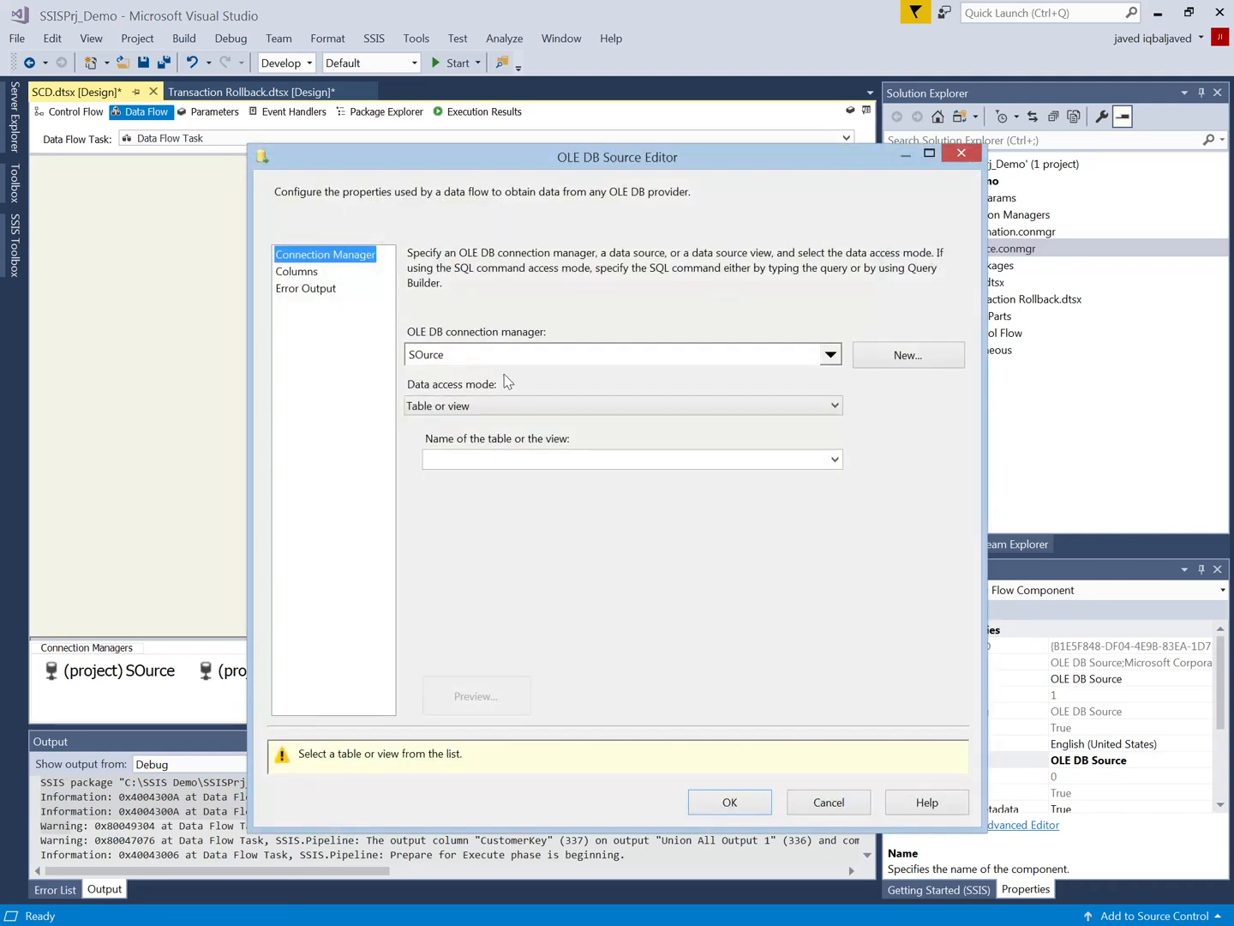
left_click(821, 463)
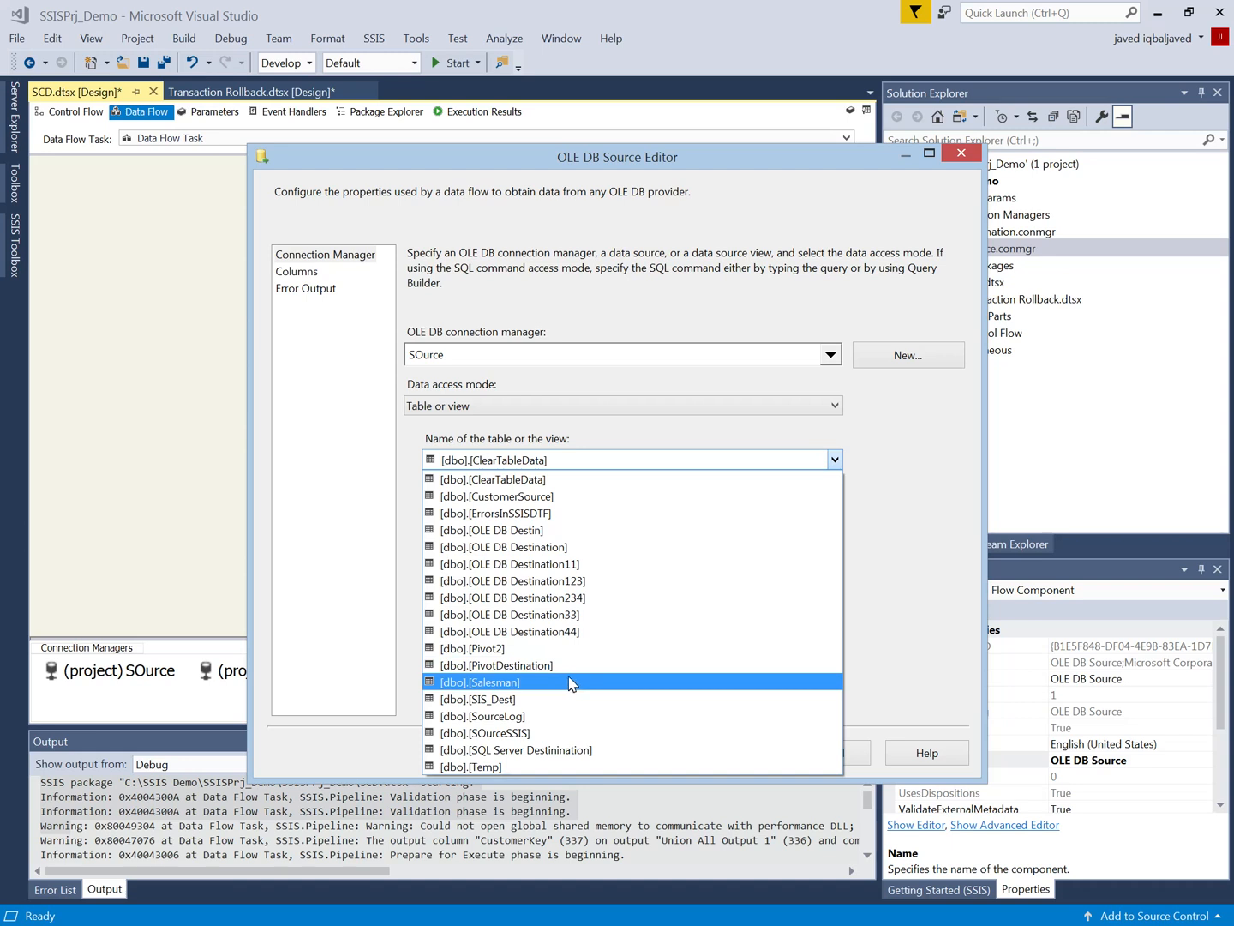
left_click(542, 496)
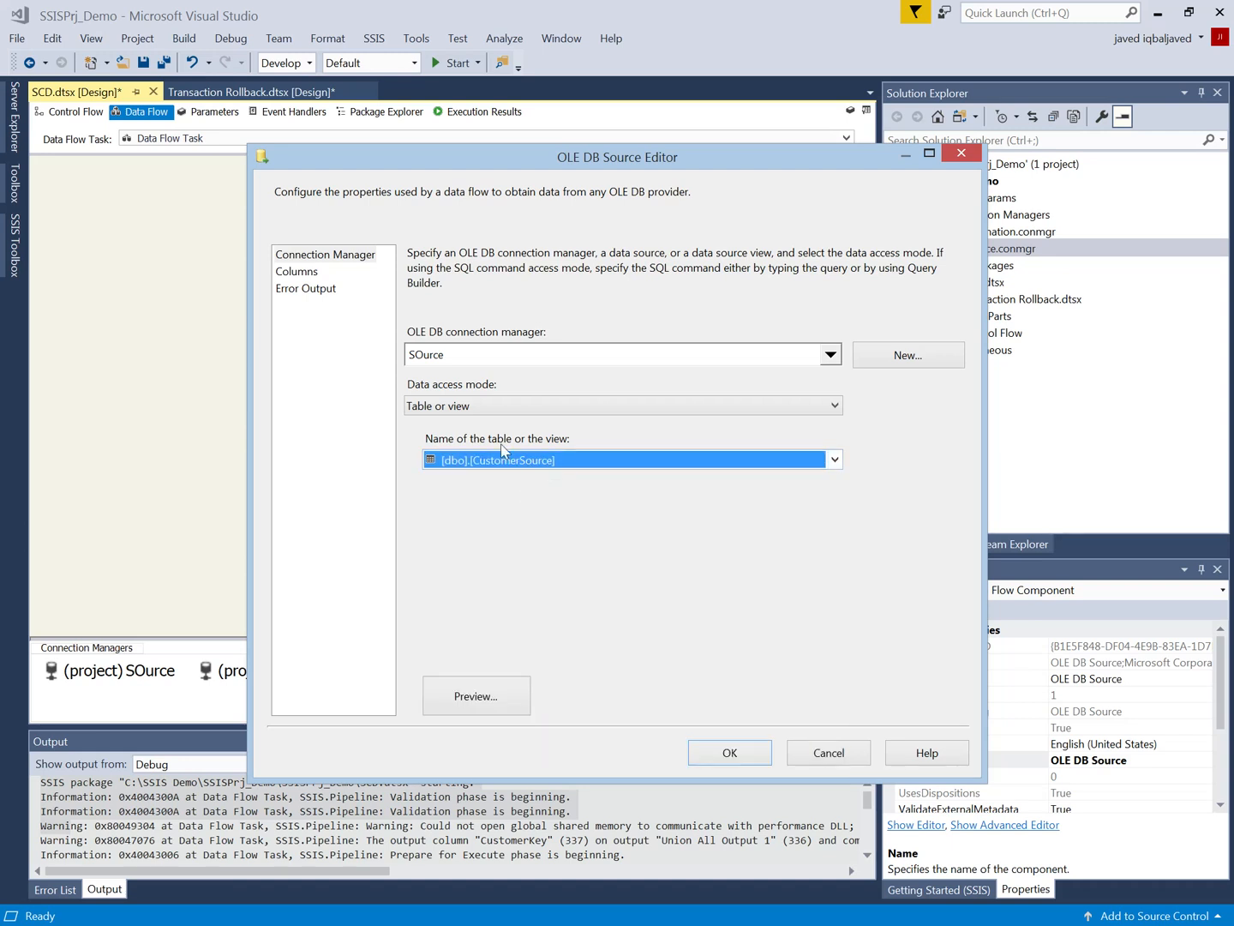
left_click(723, 755)
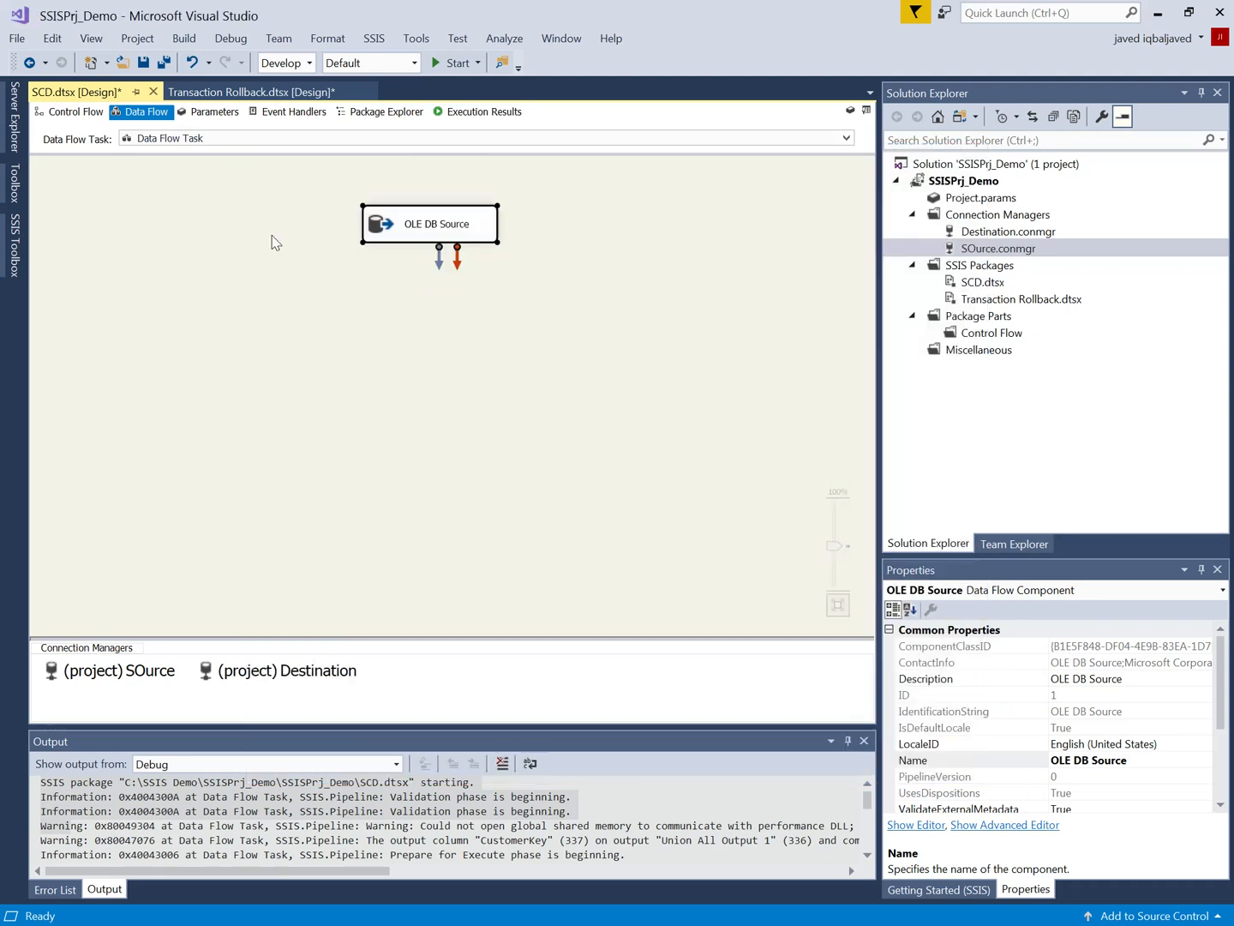
Step: Add a Slowly Changing Dimension transformation below the OLE DB Source and connect the source's output to it
mouse_move(14, 249)
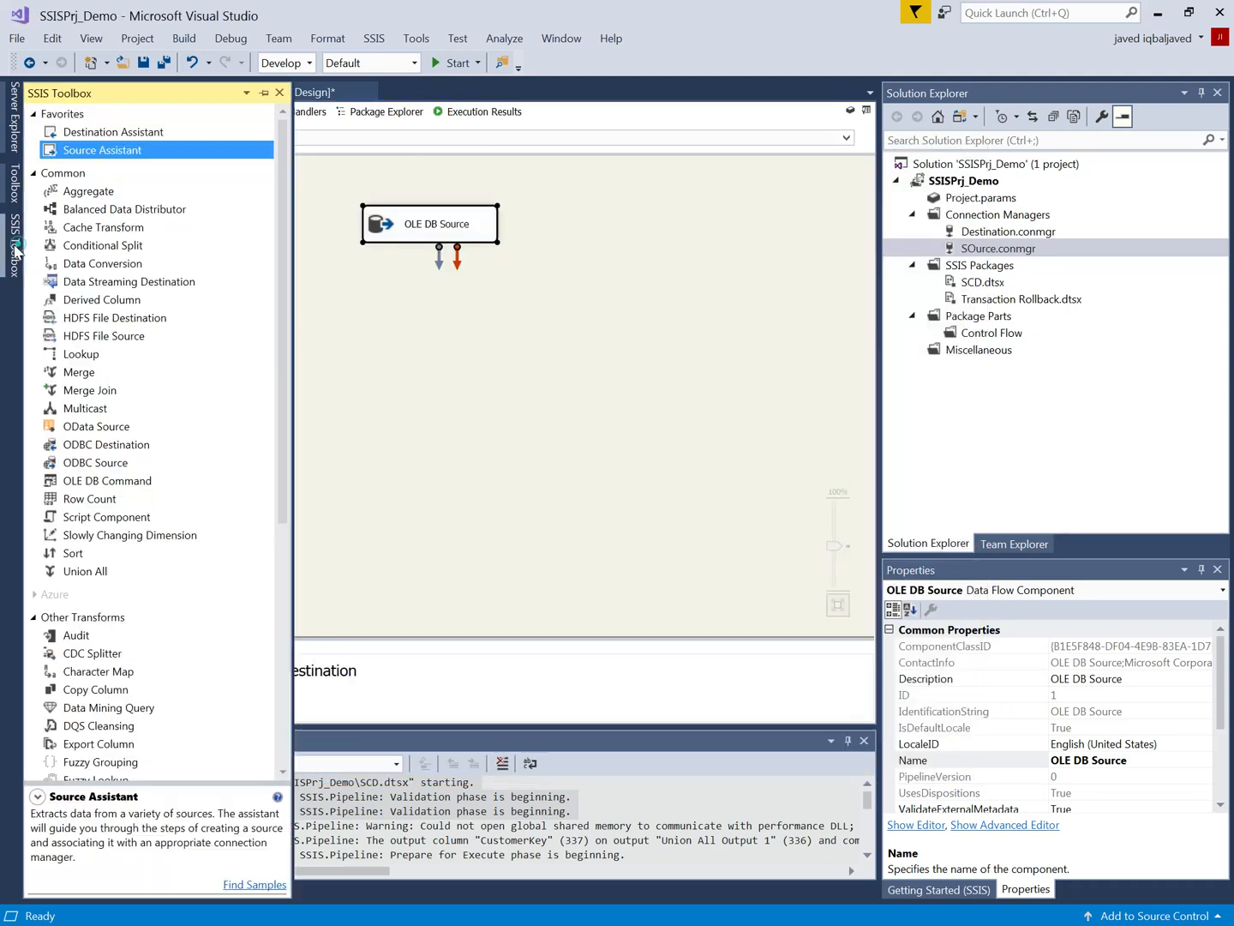
mouse_move(104, 132)
left_mouse_down()
mouse_move(392, 327)
mouse_move(106, 127)
left_mouse_up()
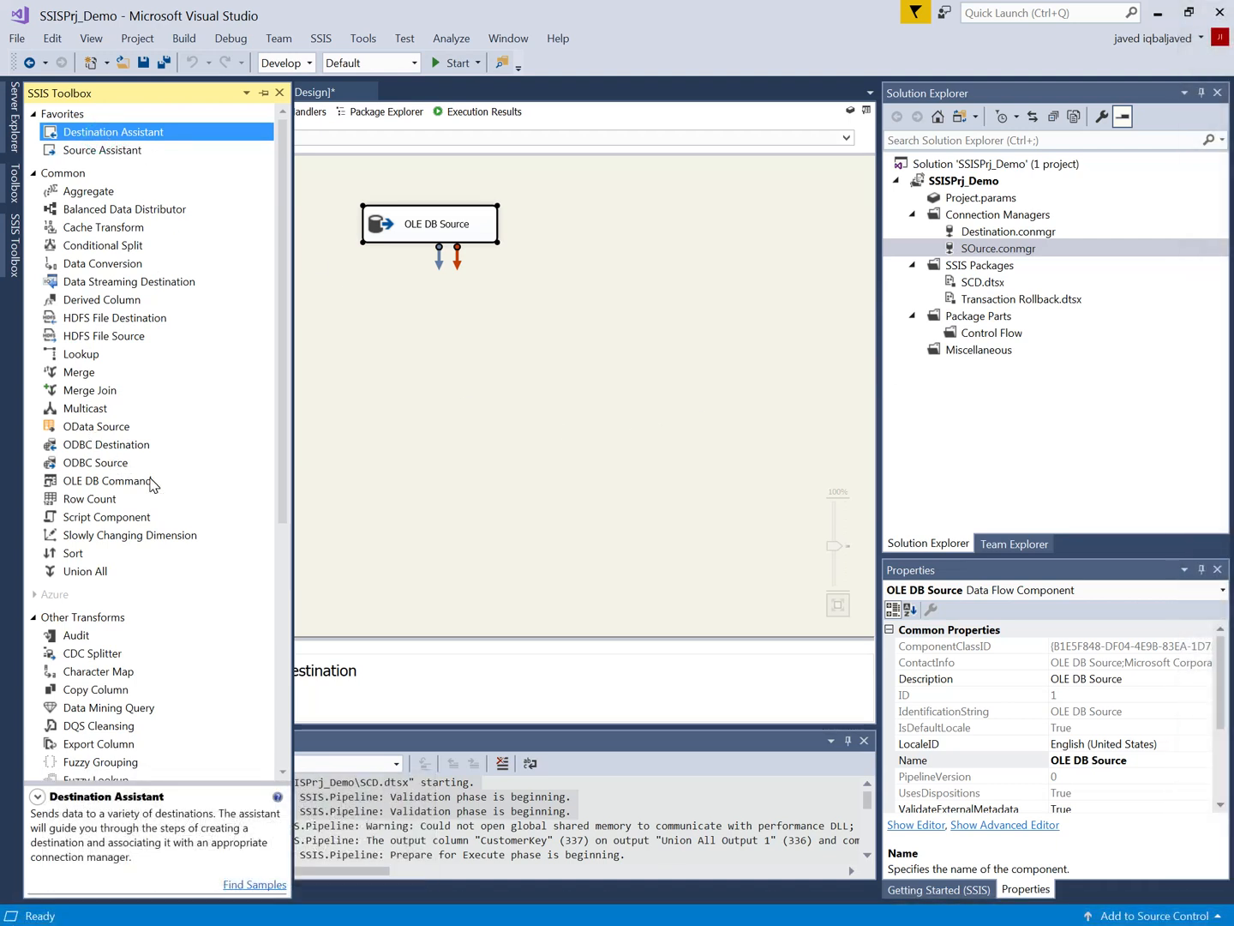
left_click_drag(130, 540, 445, 370)
left_click_drag(533, 398, 422, 372)
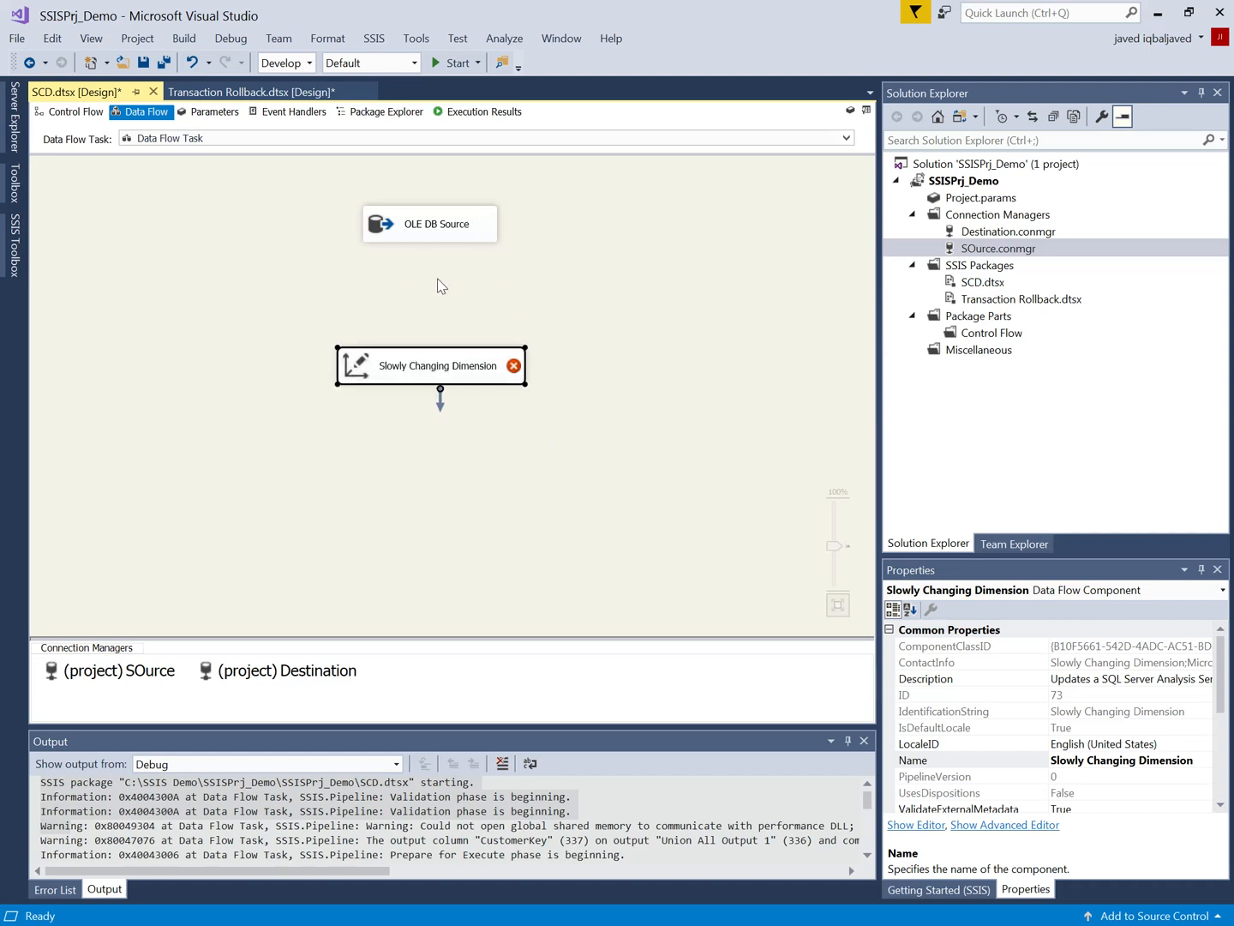
left_click(440, 229)
left_click_drag(438, 271, 397, 372)
Step: Start the Slowly Changing Dimension wizard and select [dbo].[DimCustomer] from the Destination connection as the dimension table
left_click(400, 370)
right_click(406, 369)
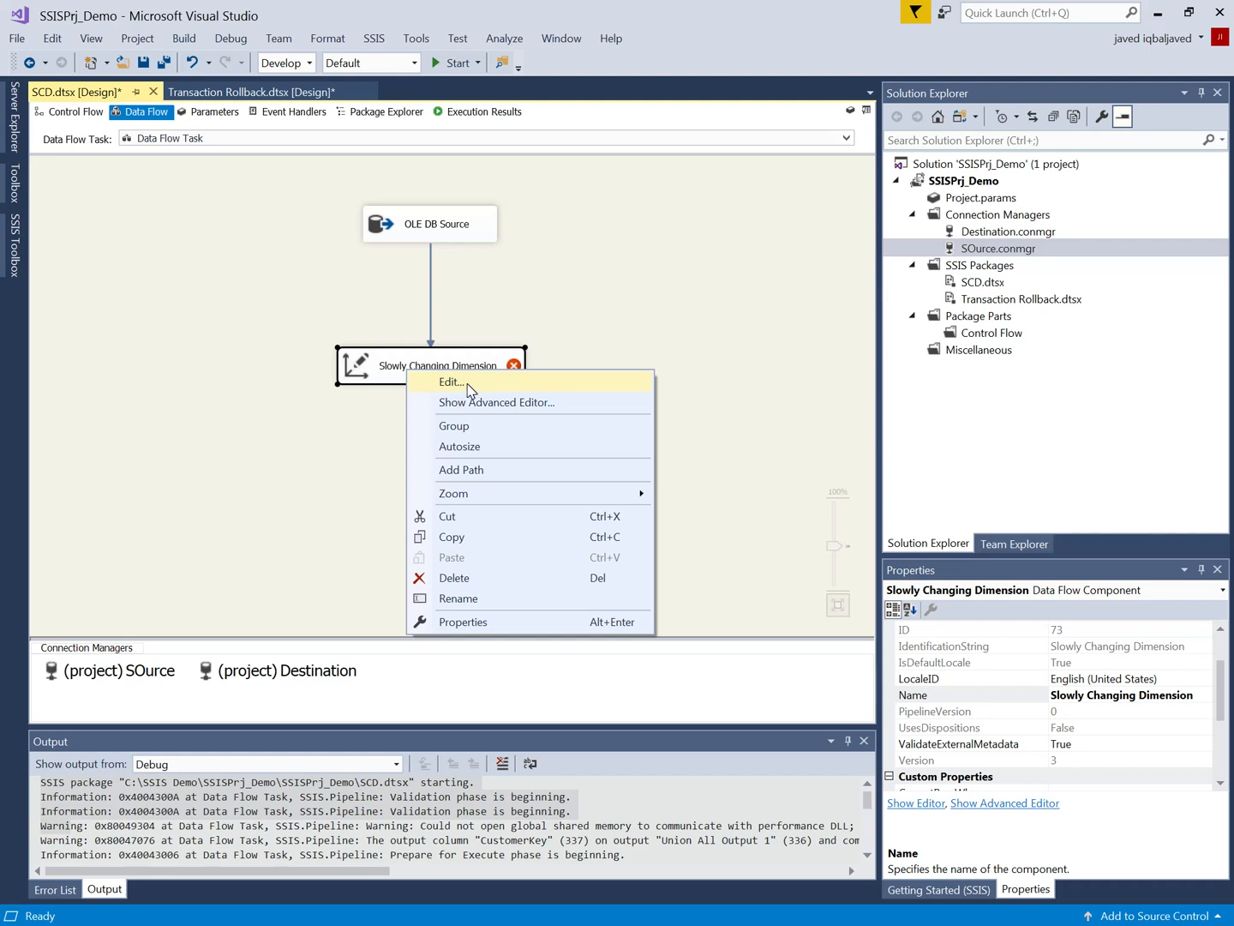
left_click(465, 383)
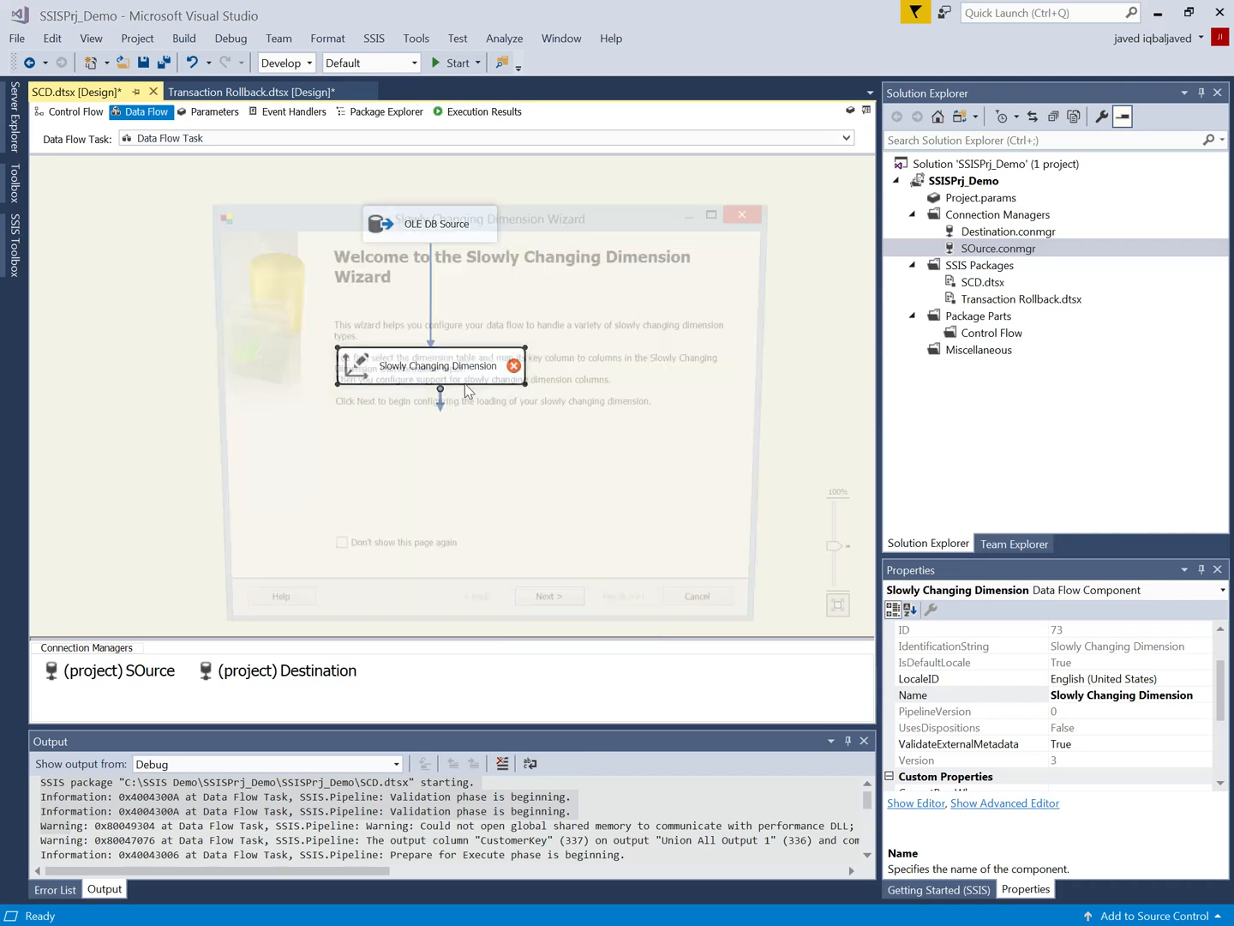
left_click(553, 618)
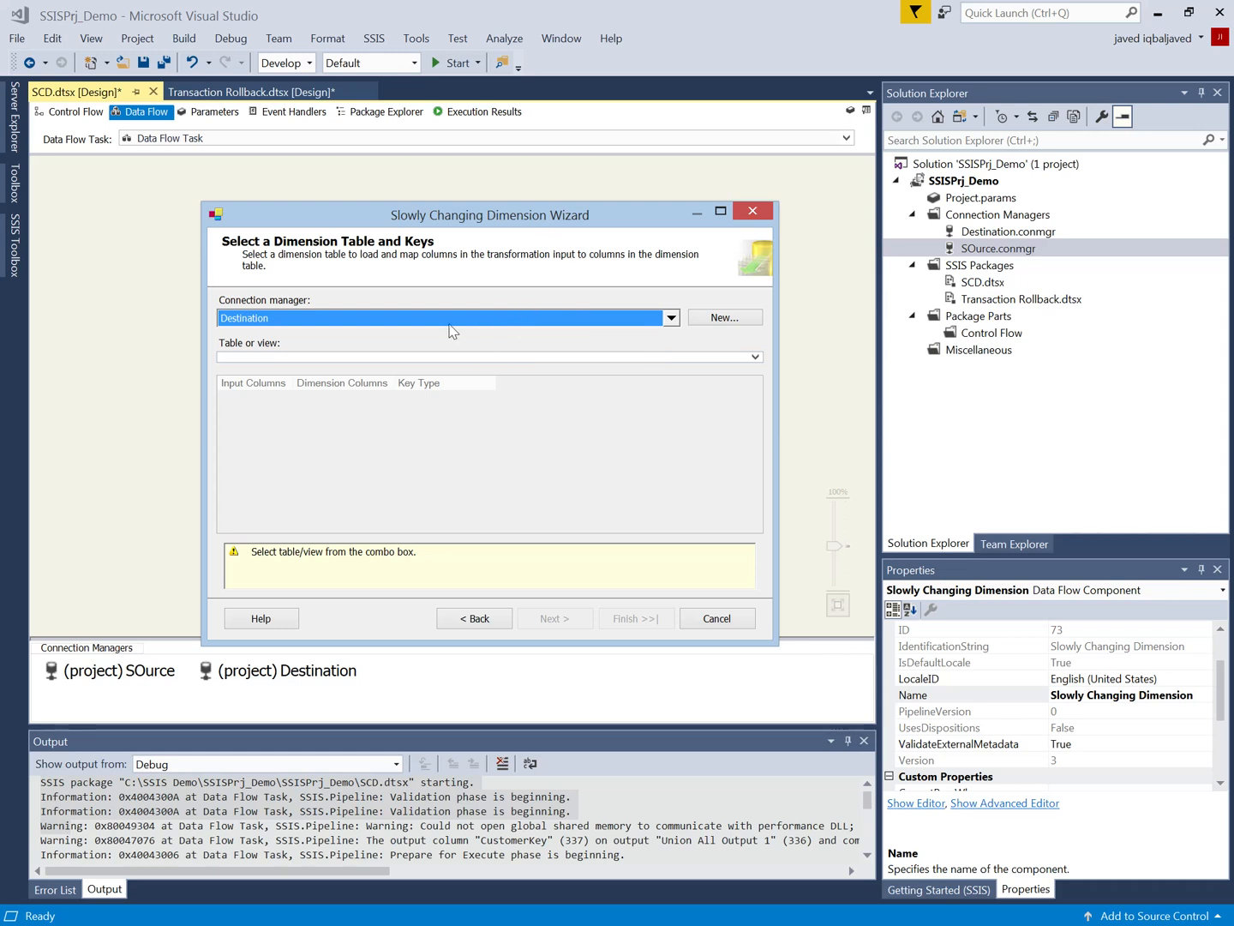
left_click(547, 363)
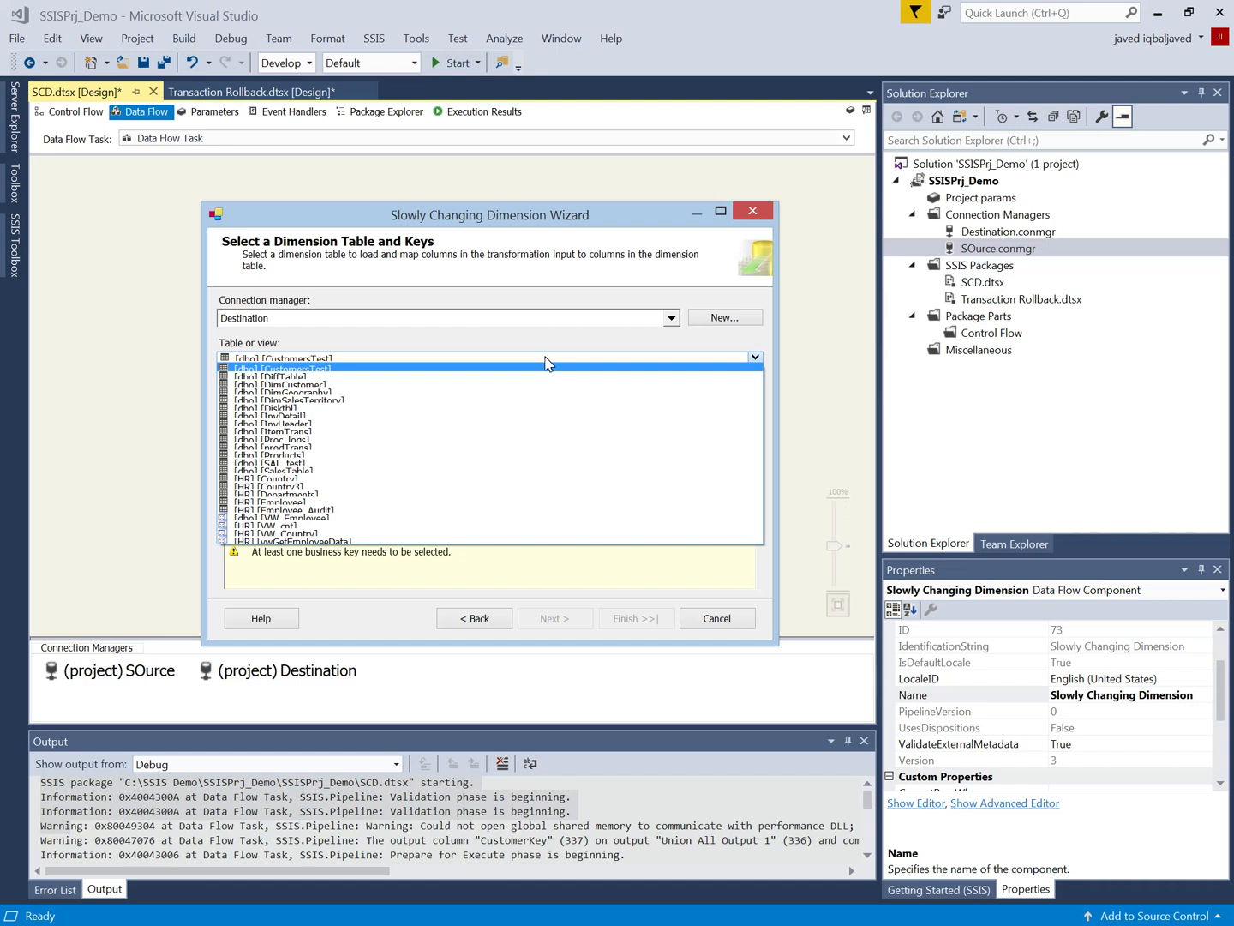
left_click(417, 386)
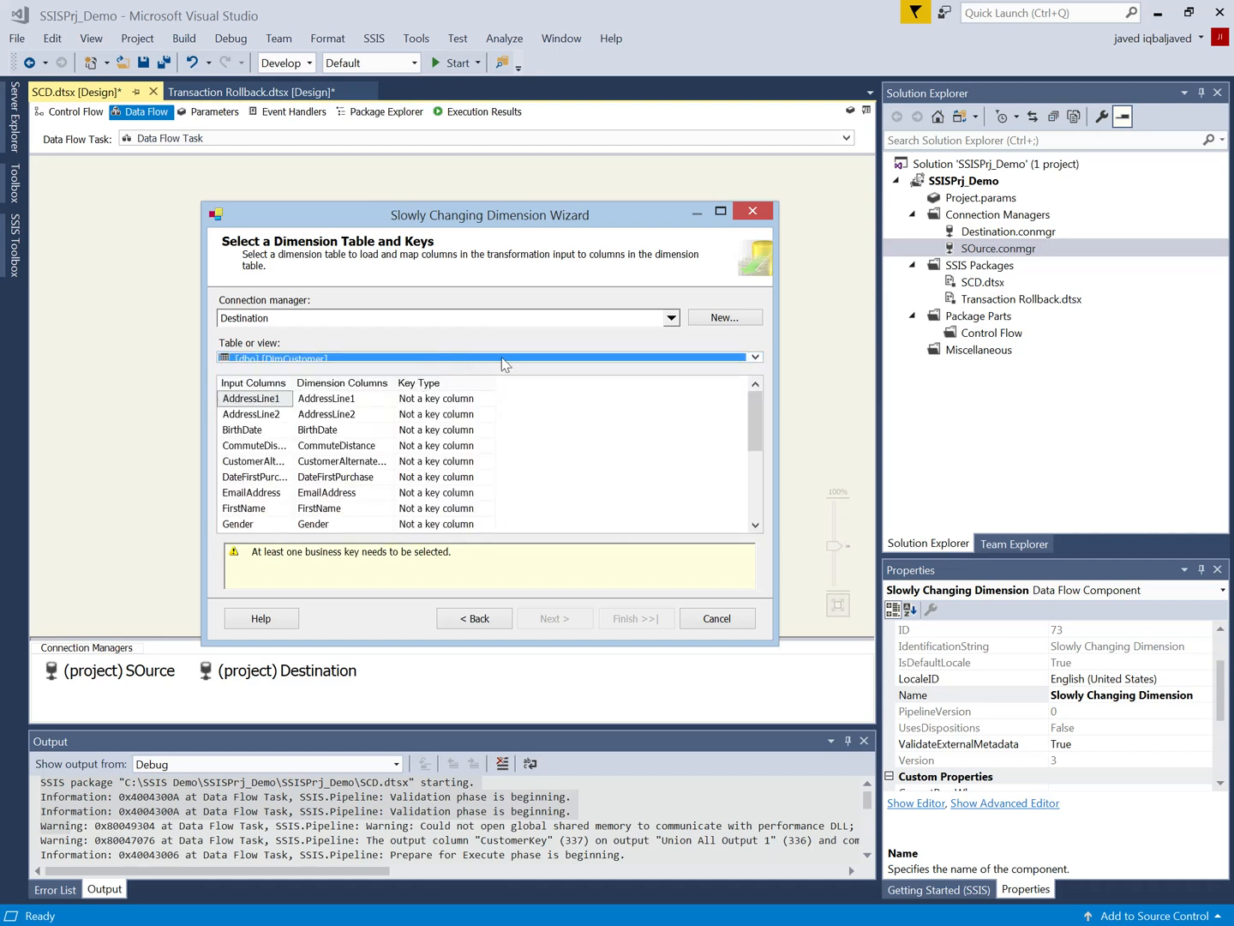
Step: Enlarge the wizard, set the CustomerAlternate... column as the business key, and continue to the dimension columns page
left_click(720, 211)
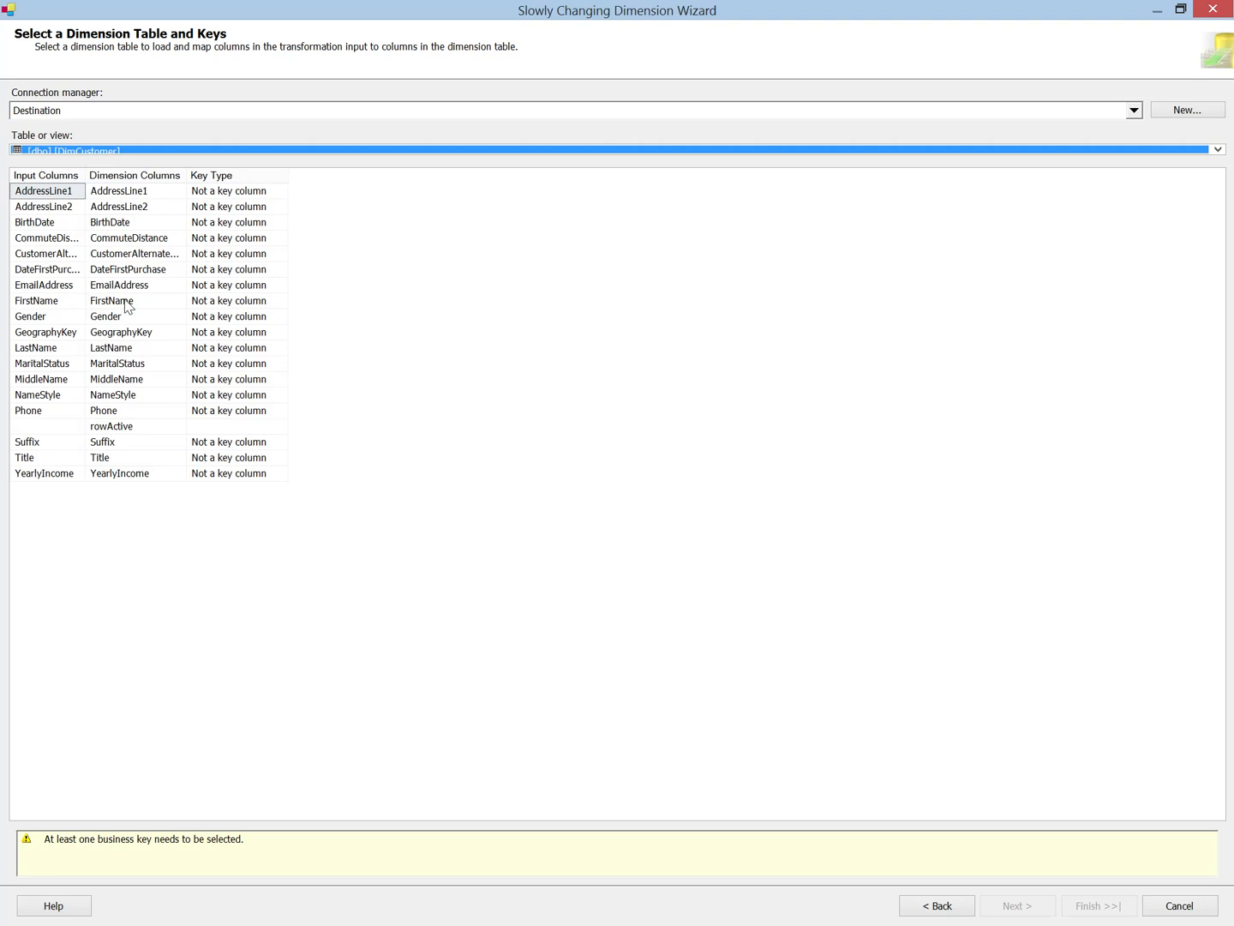
left_click(141, 255)
left_click(247, 254)
left_click(247, 255)
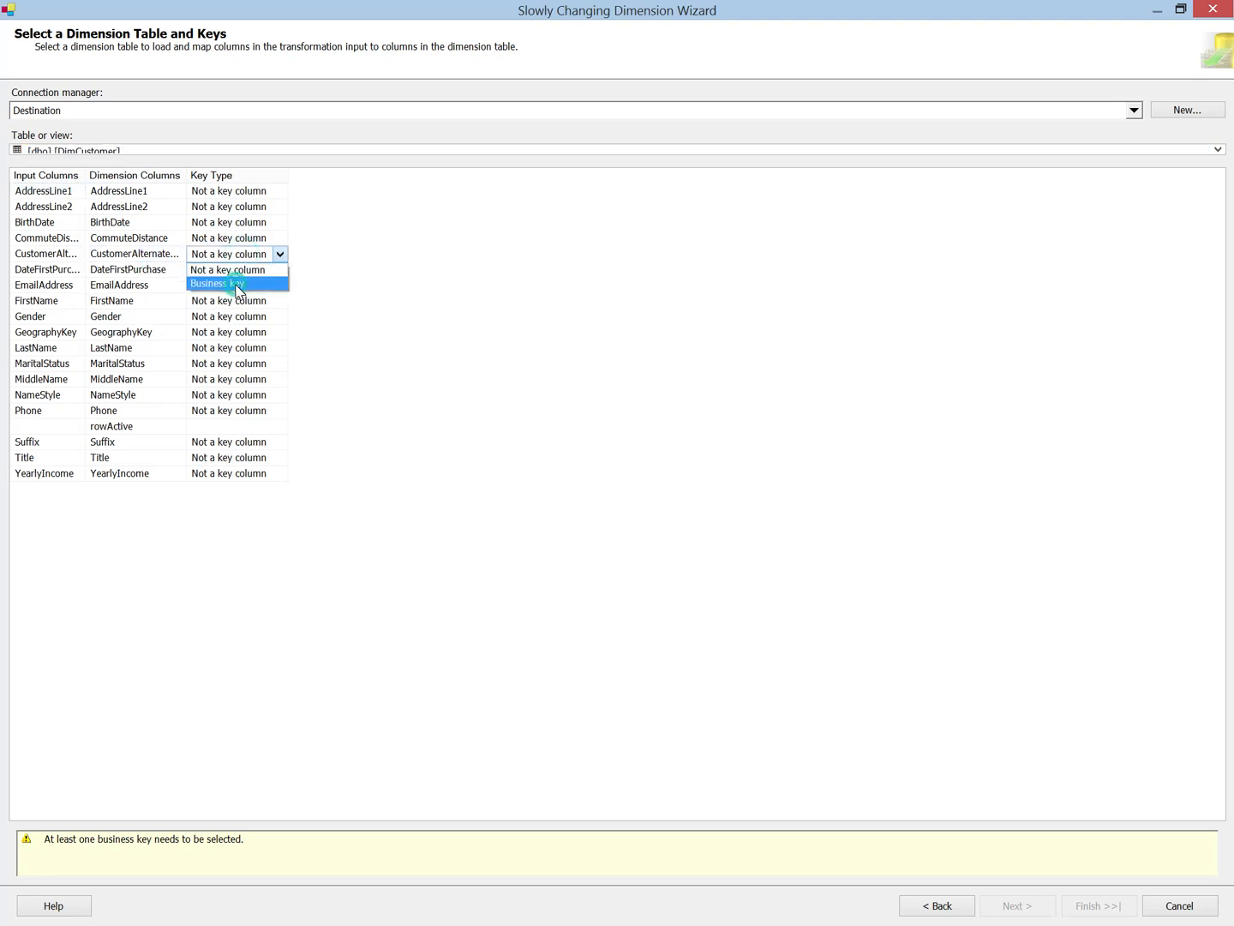
left_click(236, 285)
left_click(257, 348)
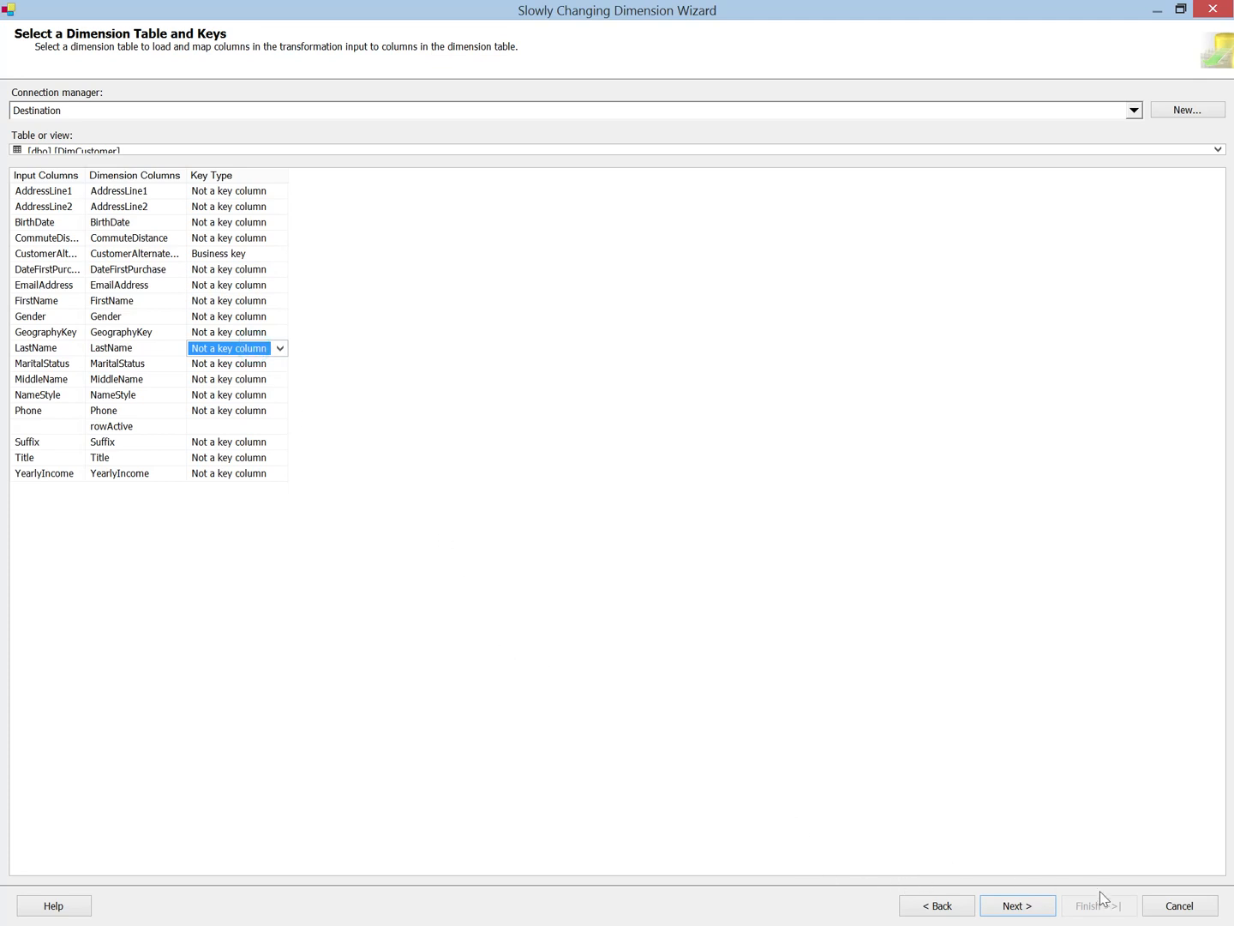
left_click(1021, 907)
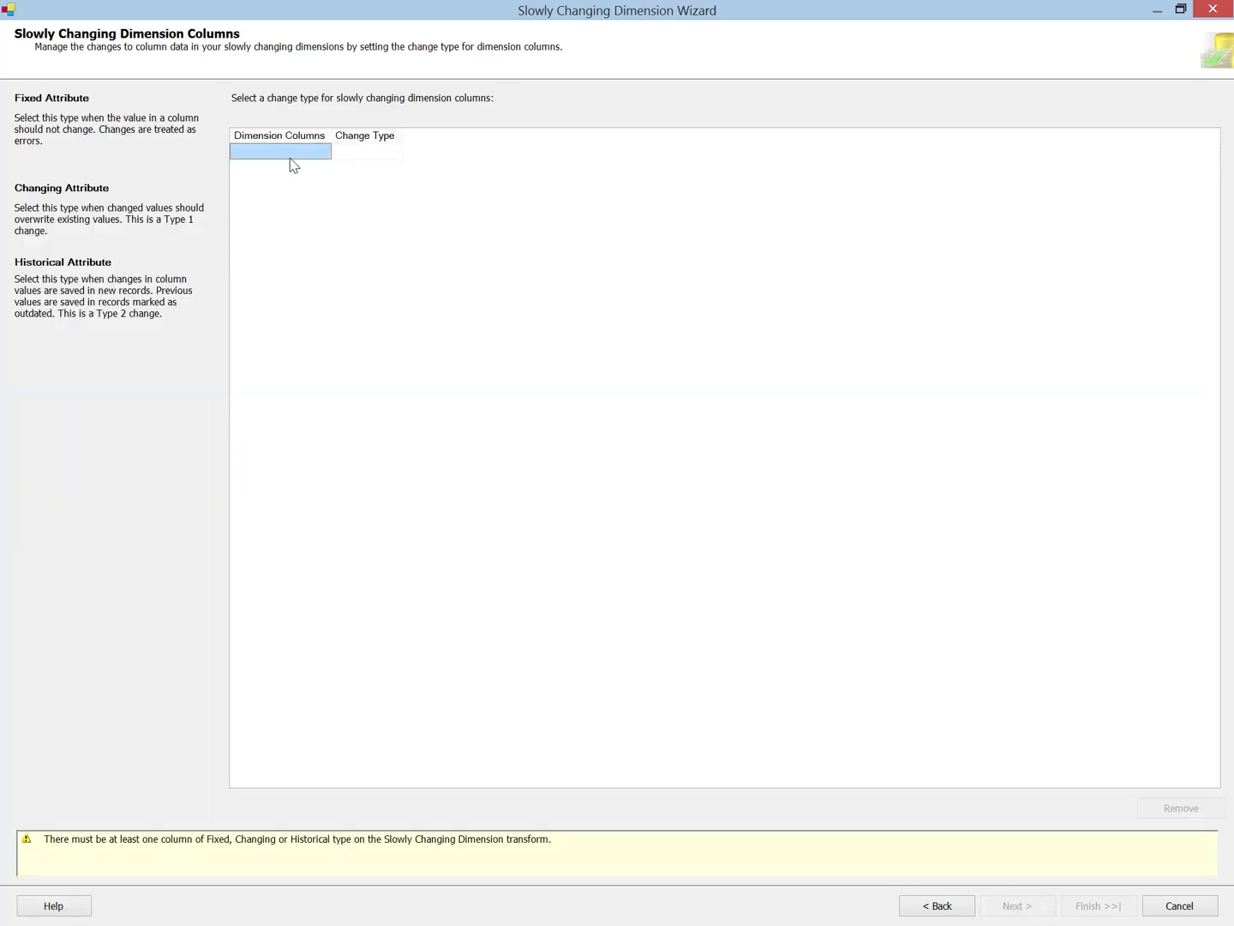
Step: Add all available dimension columns, from AddressLine1 through YearlyIncome, to the slowly changing dimension columns list
left_click(286, 154)
left_click(299, 168)
left_click(296, 183)
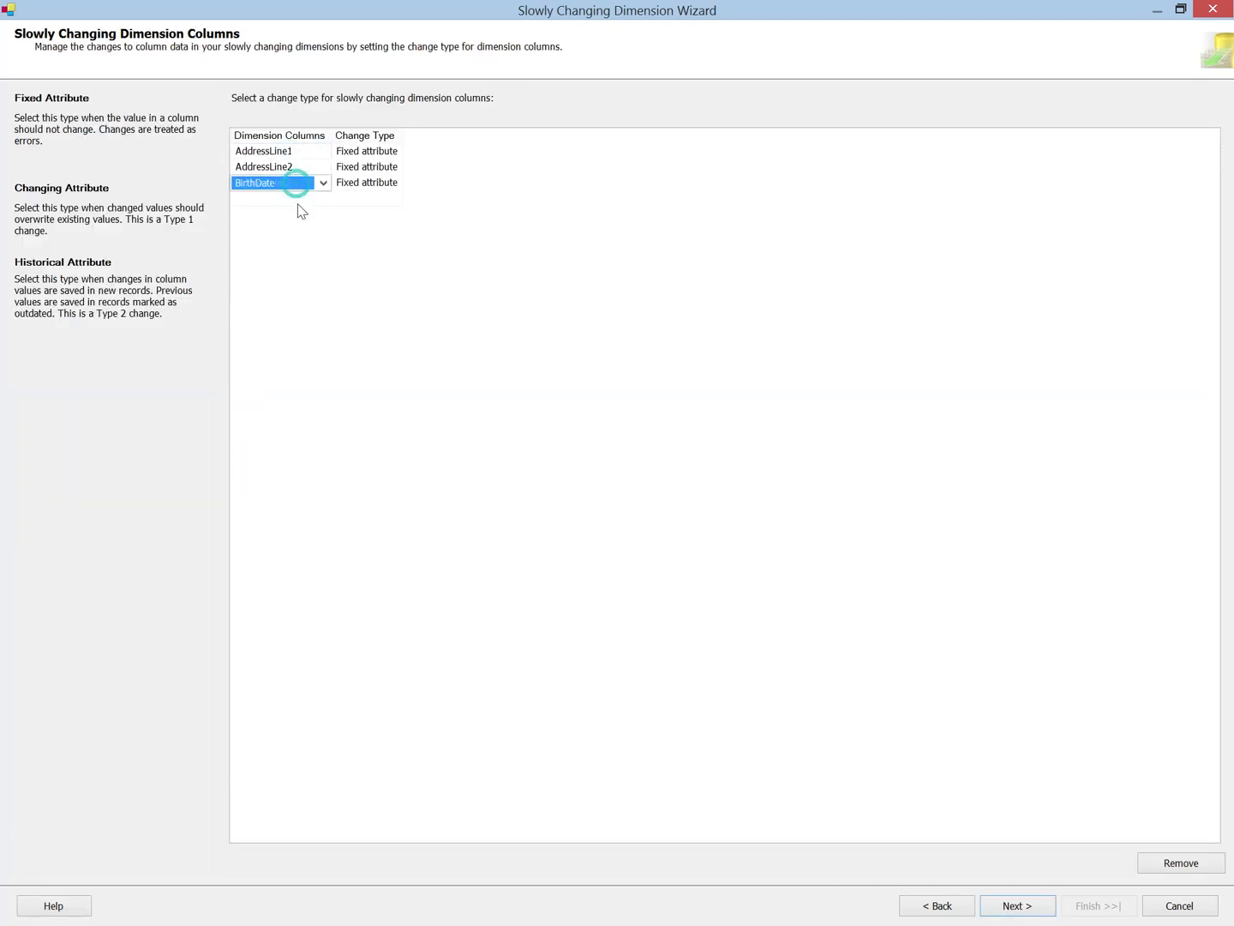
left_click(296, 199)
left_click(287, 214)
left_click(286, 231)
left_click(287, 246)
left_click(285, 261)
left_click(282, 277)
left_click(280, 292)
left_click(283, 307)
left_click(285, 324)
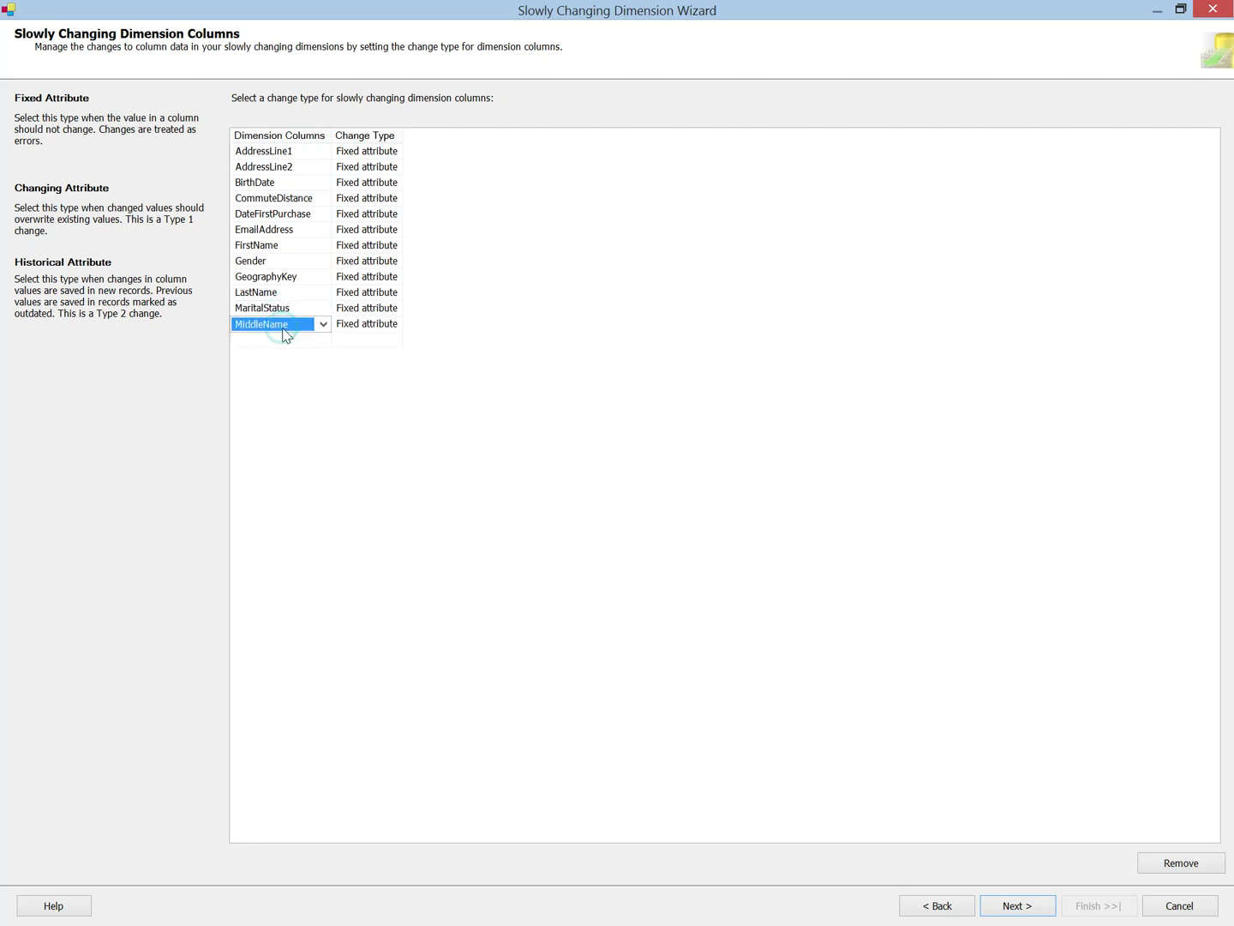
left_click(285, 339)
left_click(280, 355)
left_click(279, 371)
left_click(279, 387)
left_click(277, 402)
left_click(270, 421)
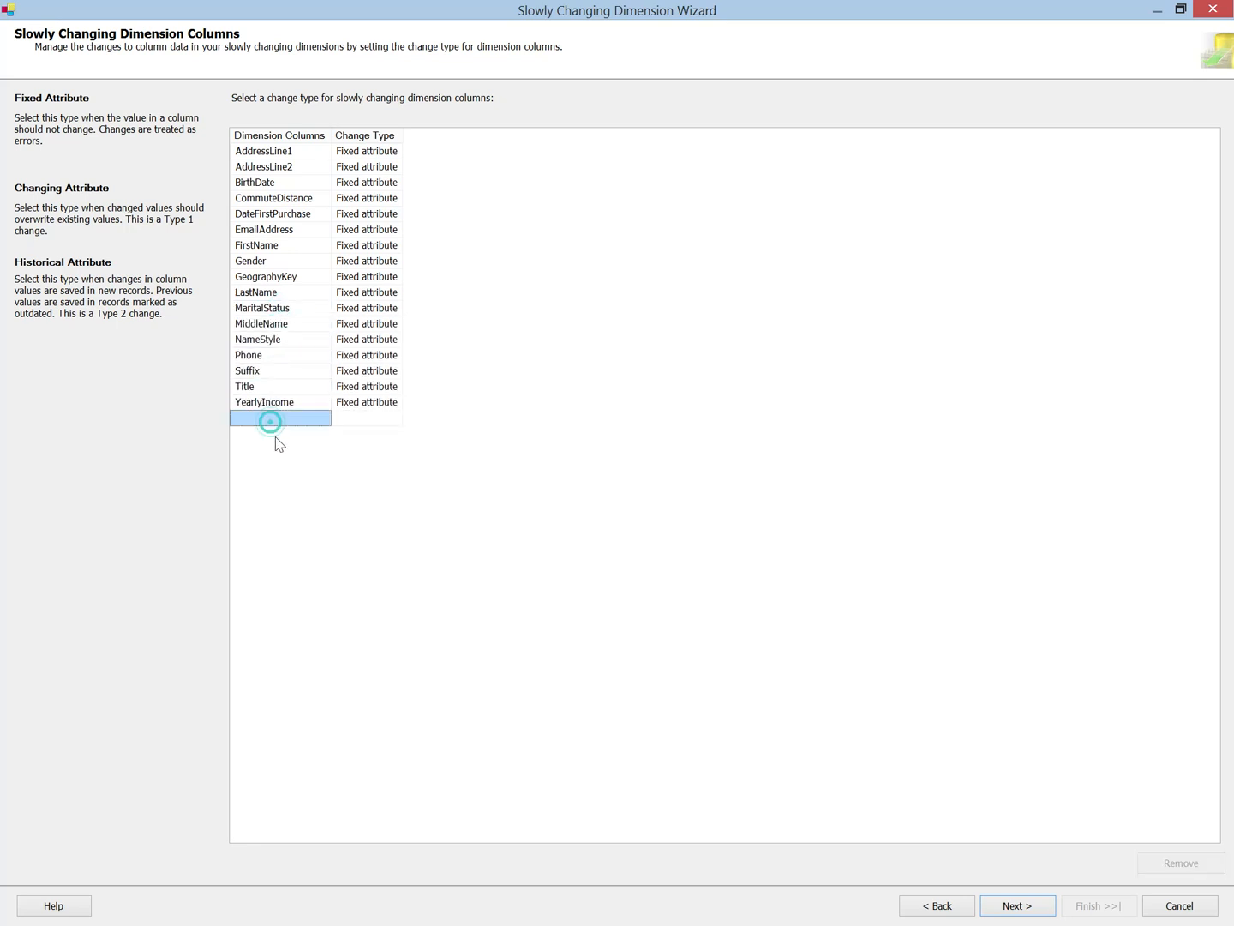
Step: Widen the Change Type column in the grid of slowly changing dimension columns
left_click(381, 152)
left_click(396, 151)
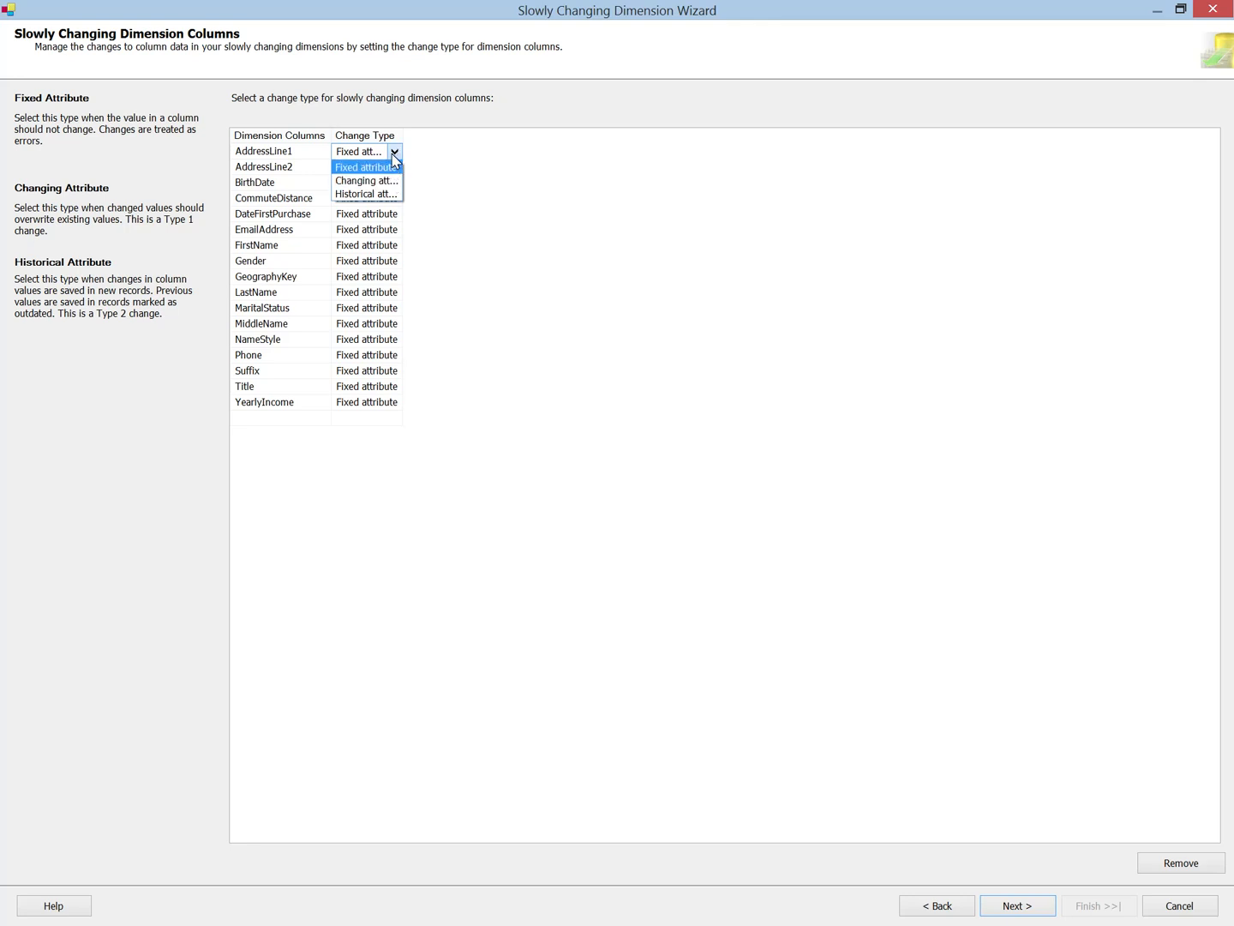
left_click(394, 155)
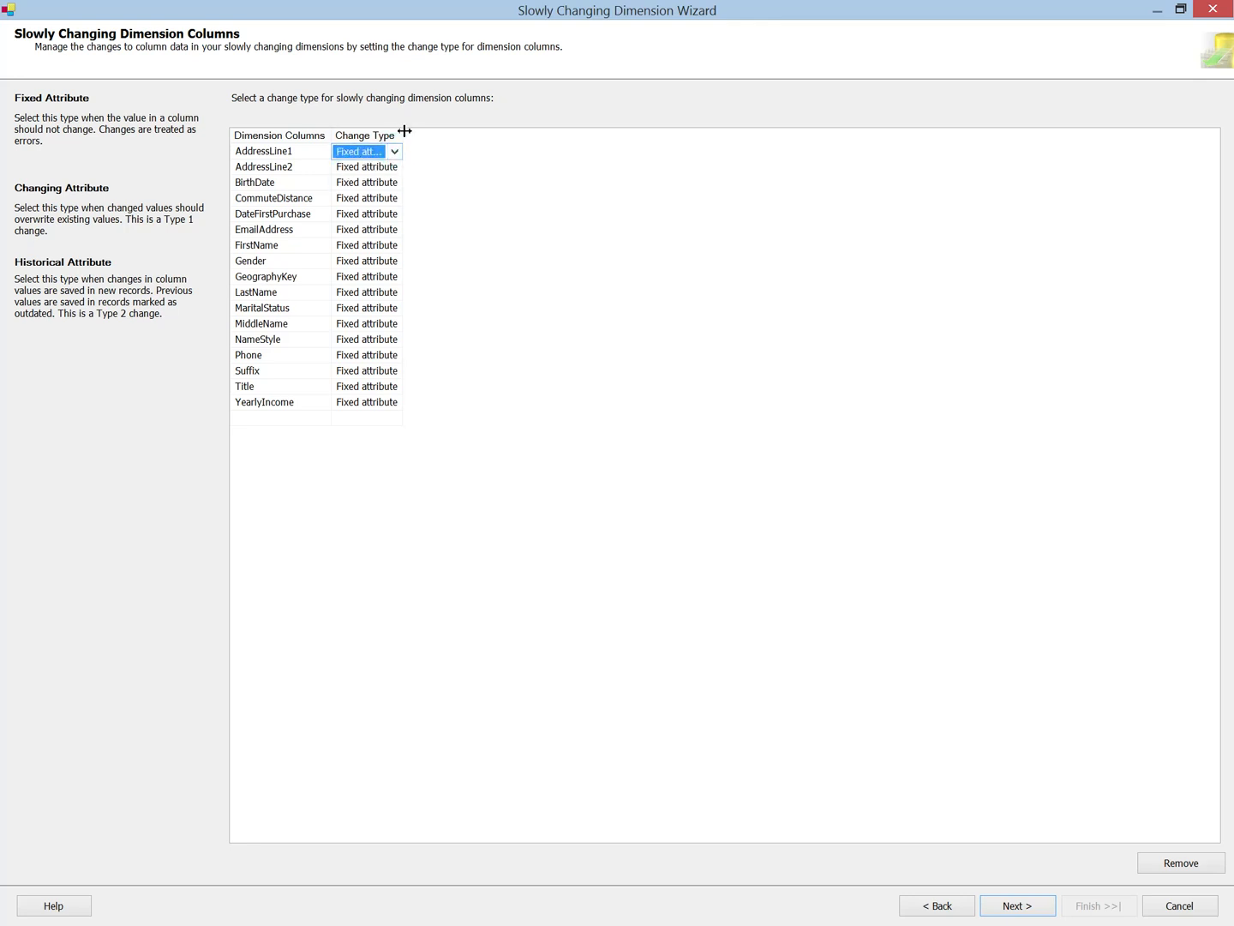
left_click_drag(403, 131, 488, 137)
left_click(399, 182)
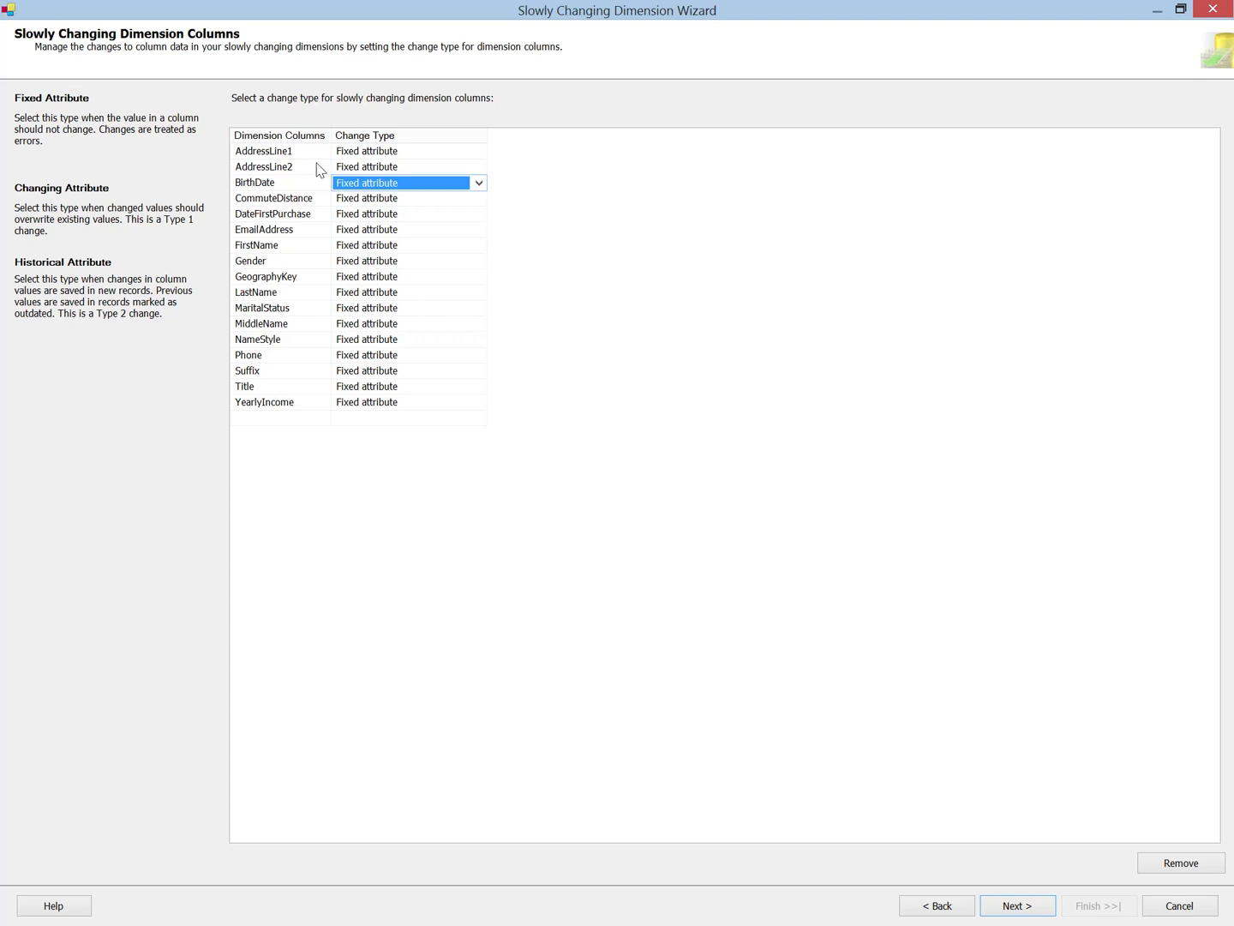
Step: Set the change type of the AddressLine2 column to Changing attribute
left_click(380, 184)
left_click(383, 187)
left_click(387, 170)
left_click(390, 169)
left_click(391, 169)
left_click(393, 170)
left_click(392, 182)
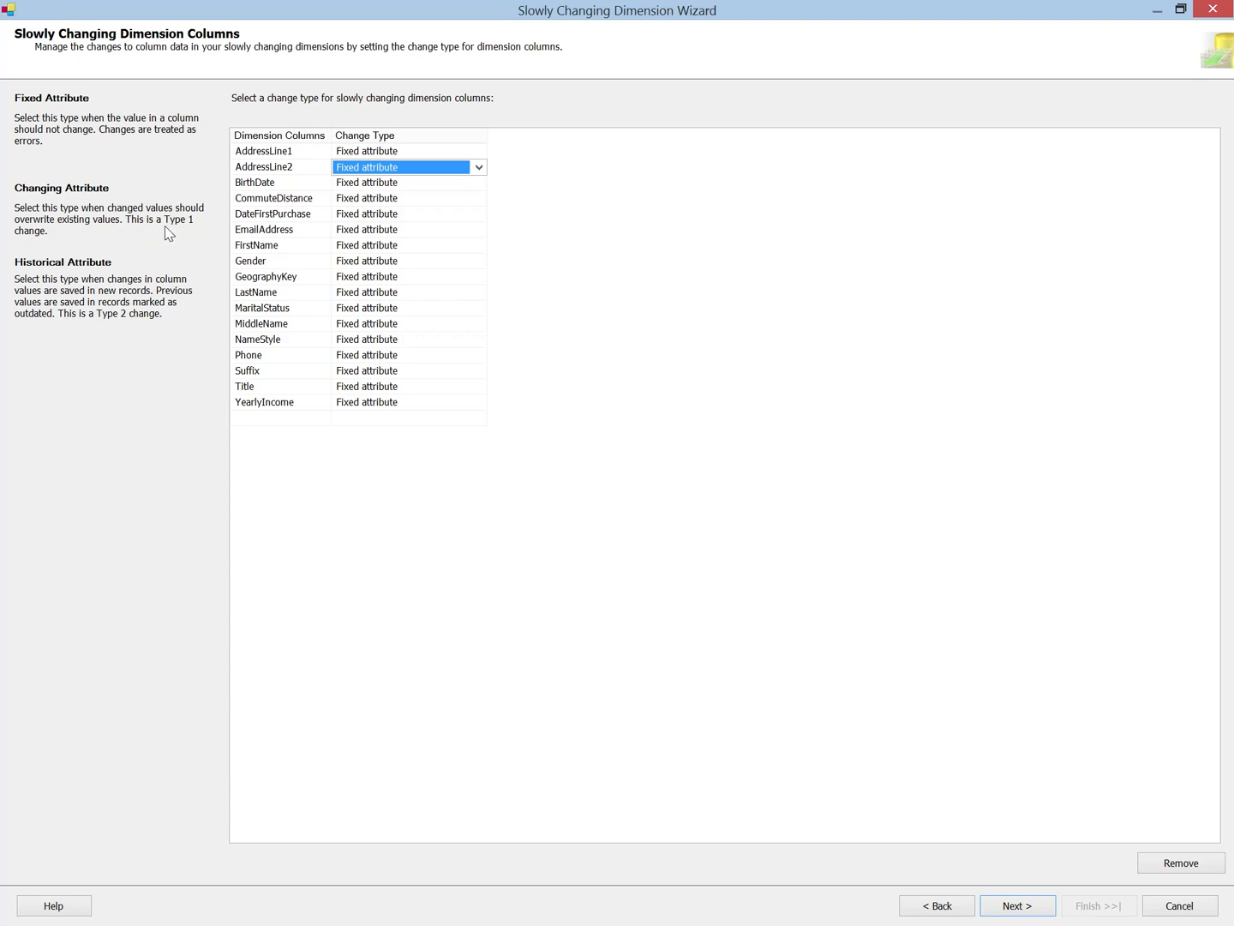
left_click(406, 169)
left_click(405, 199)
left_click(381, 168)
left_click(380, 169)
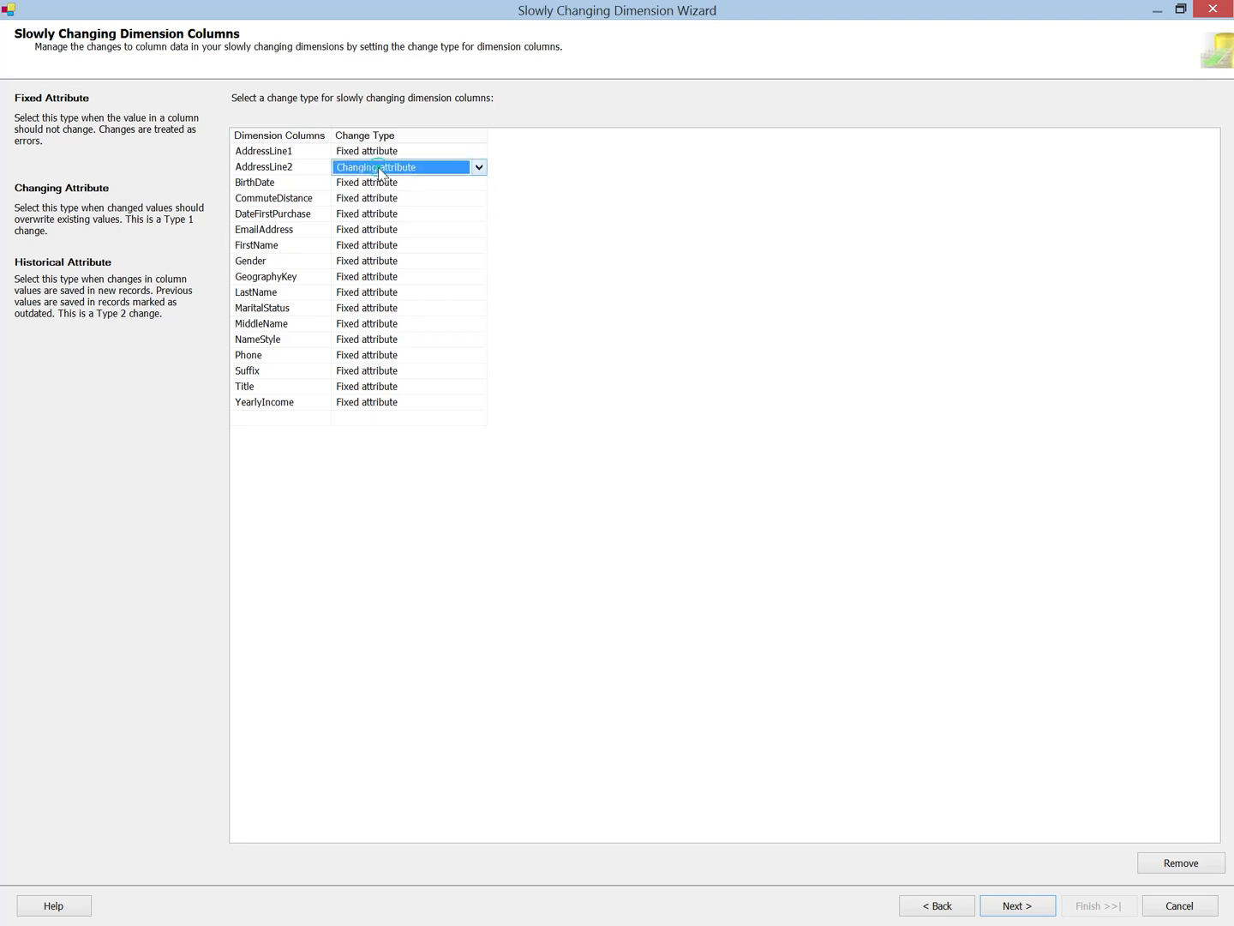
Step: Set the change type of the AddressLine1 column to Changing attribute
left_click(382, 152)
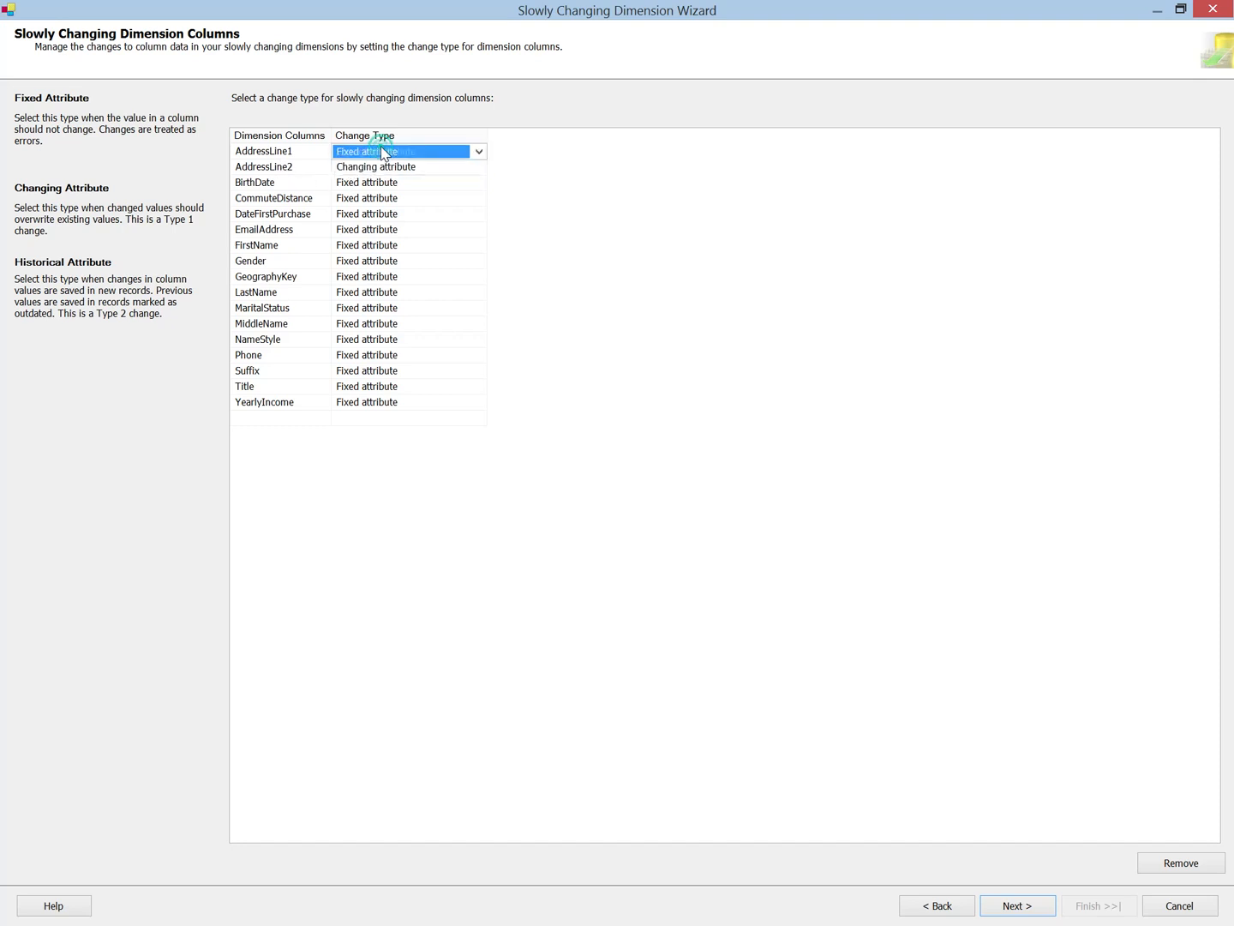
left_click(383, 154)
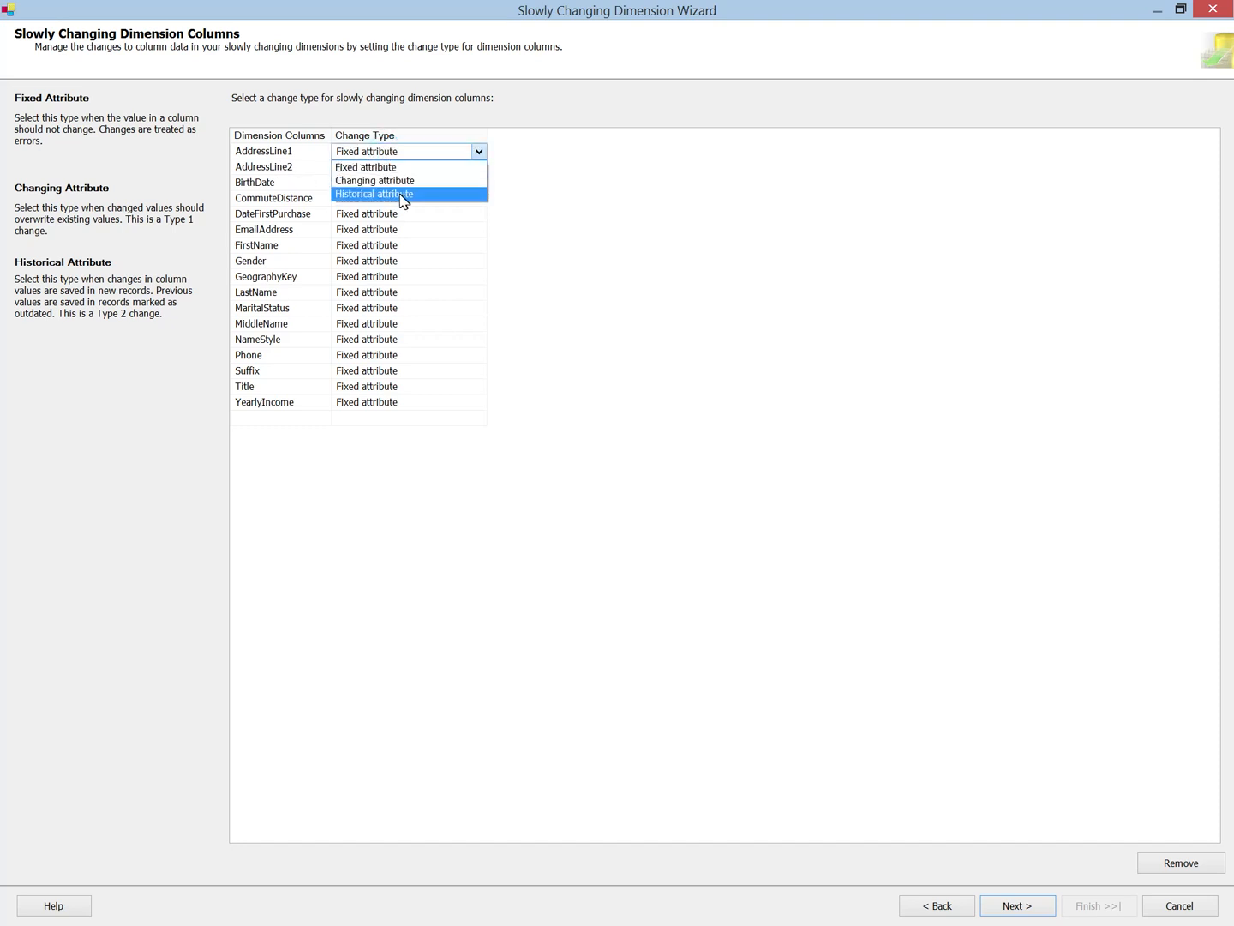
left_click(396, 180)
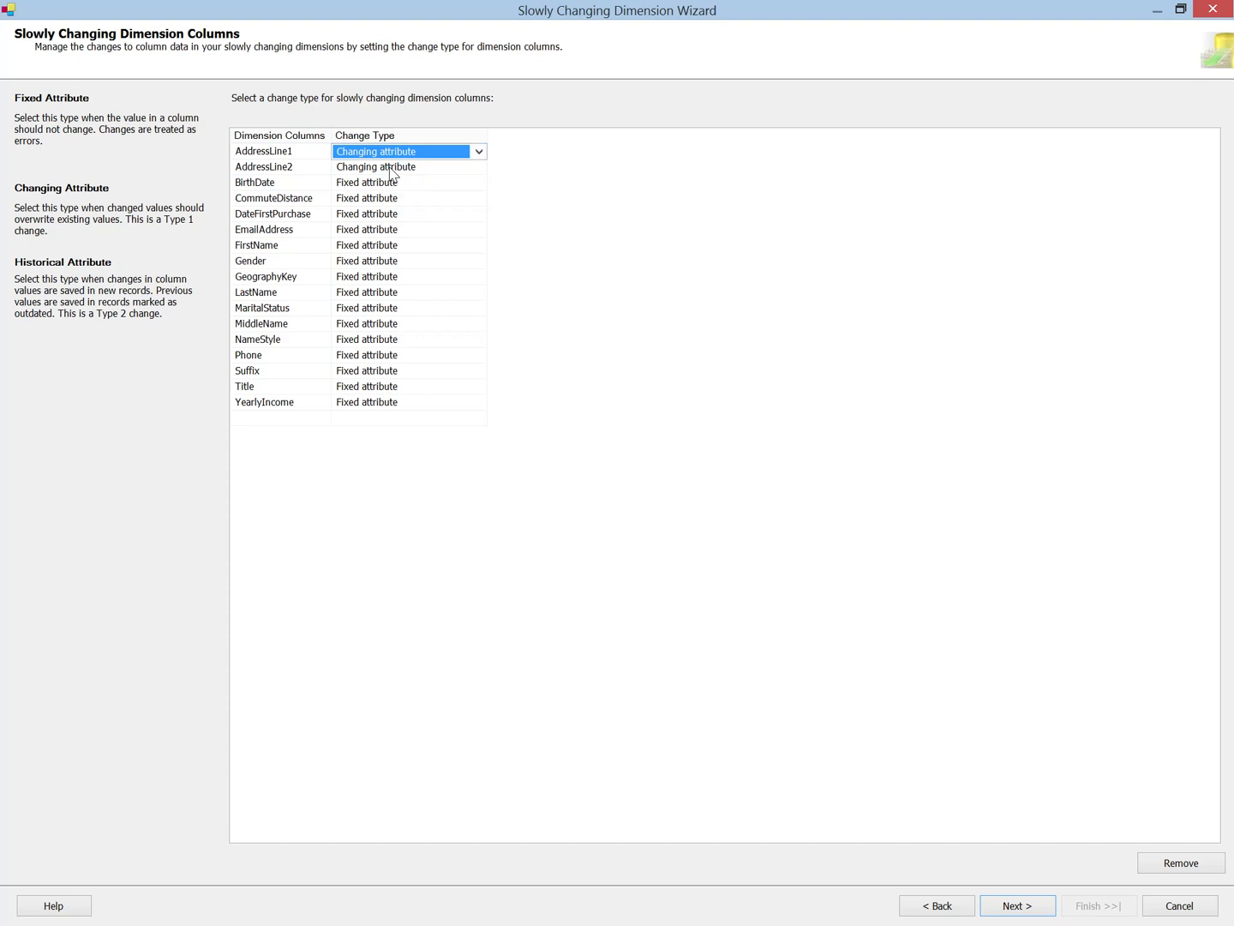
left_click(394, 166)
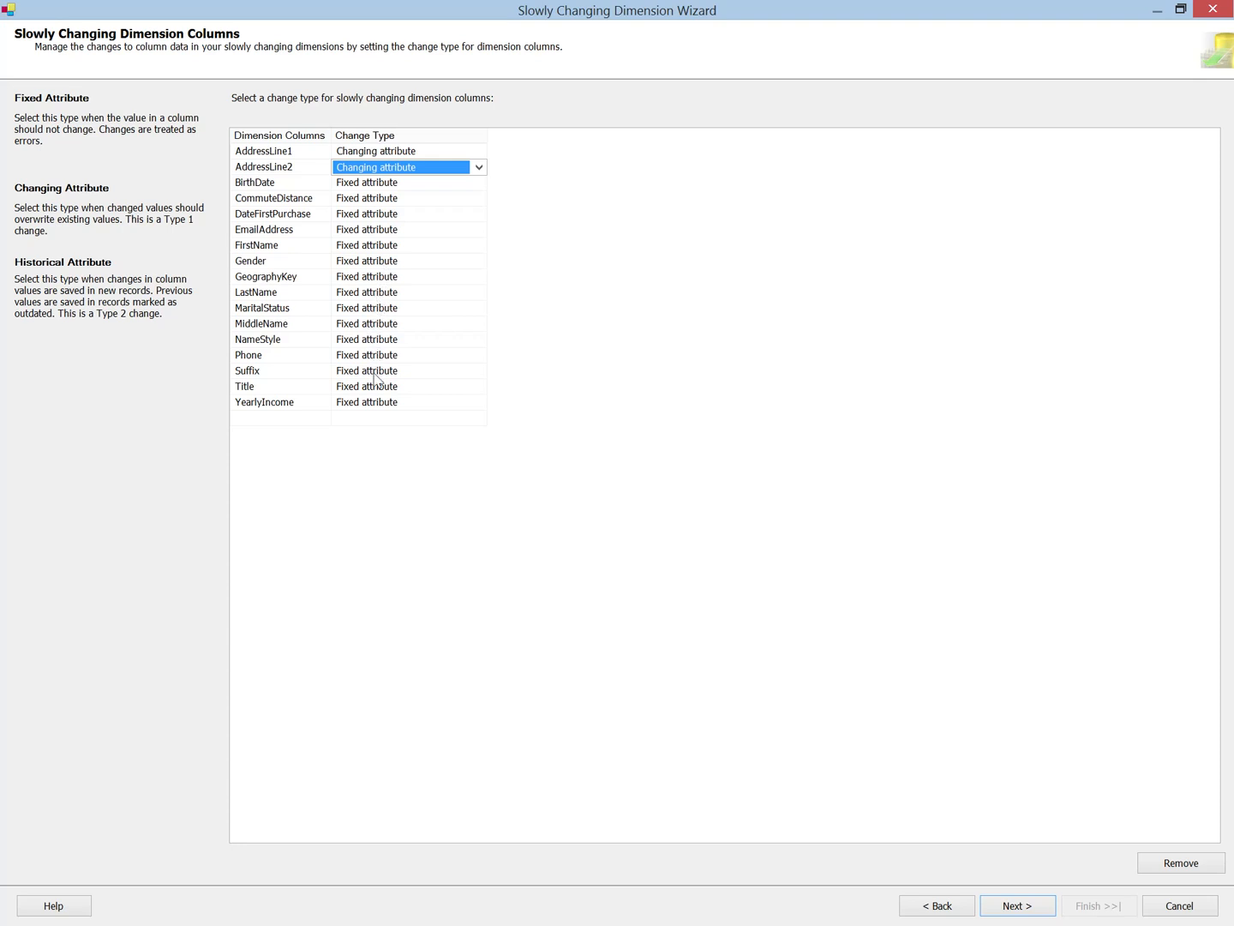
Step: Set the change type of the Phone column to Historical attribute
left_click(348, 355)
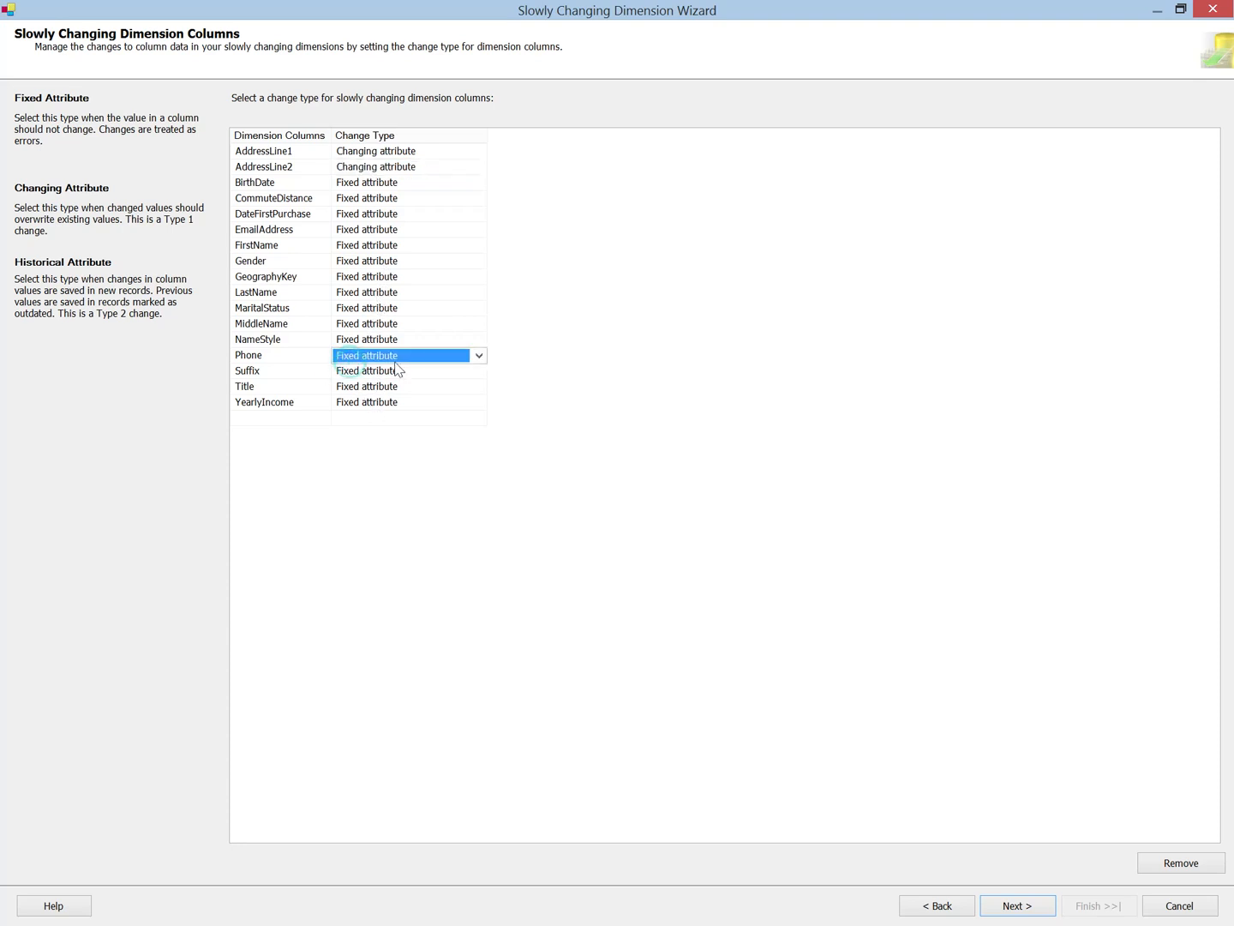
left_click(415, 355)
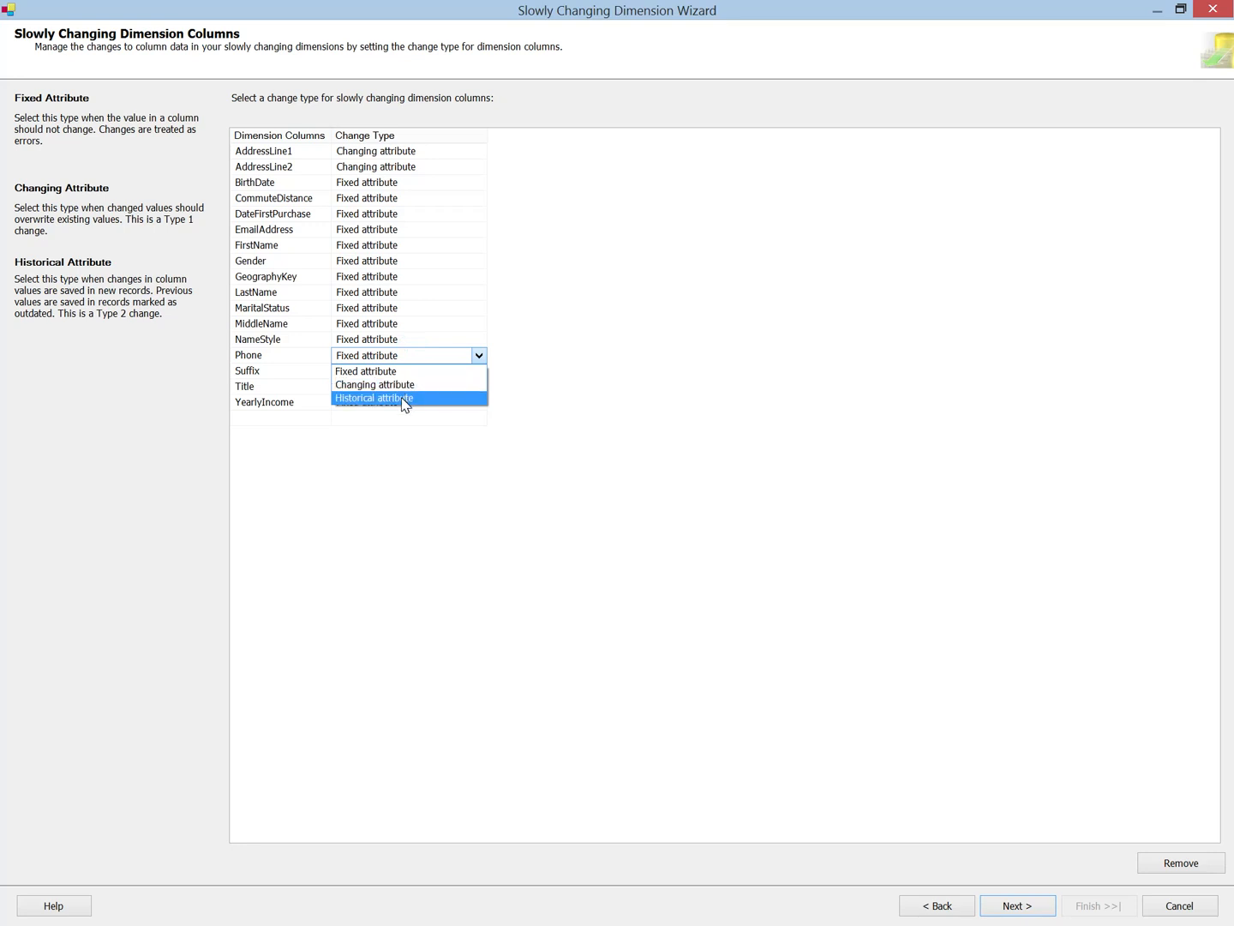
left_click(402, 398)
left_click(387, 377)
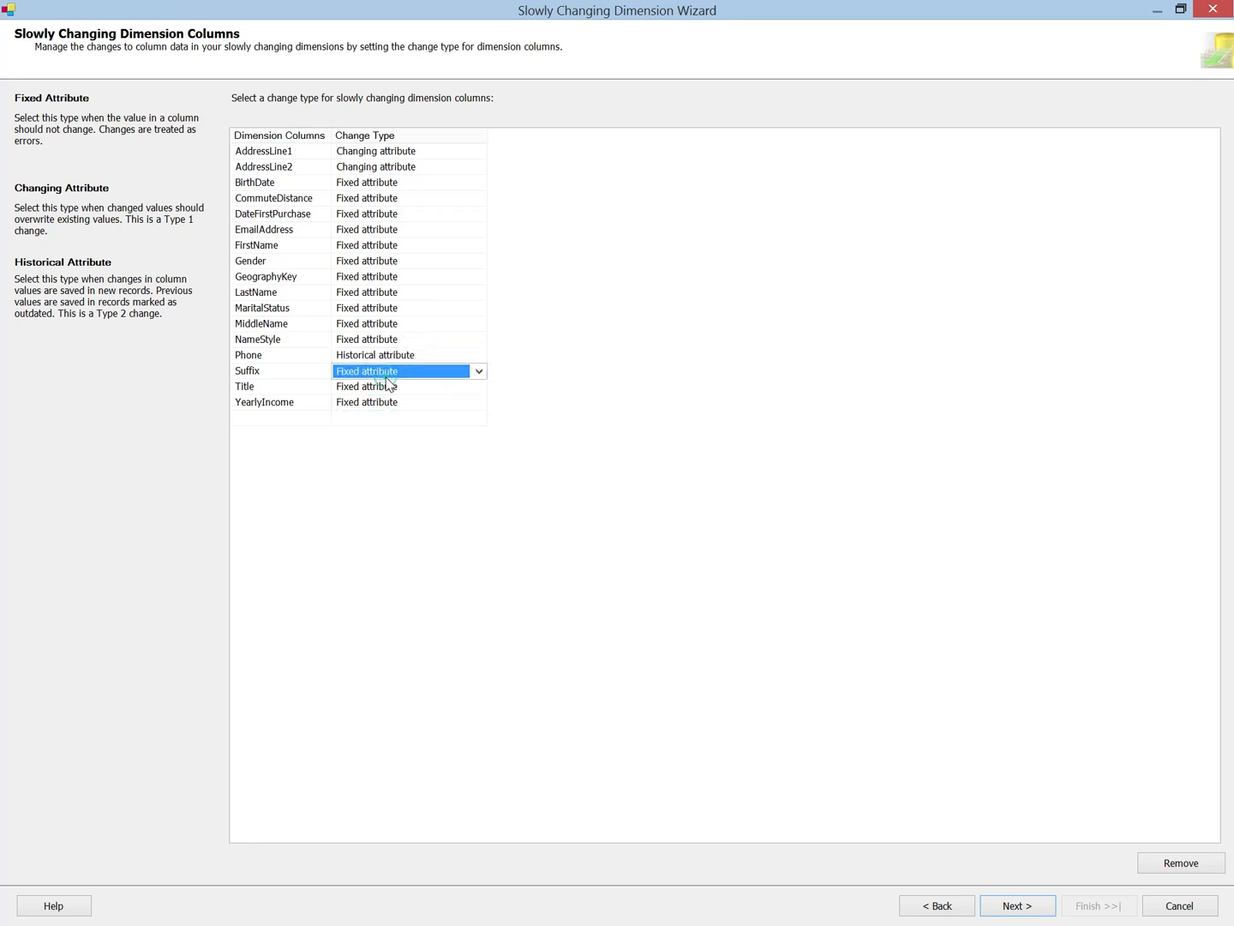
left_click(390, 356)
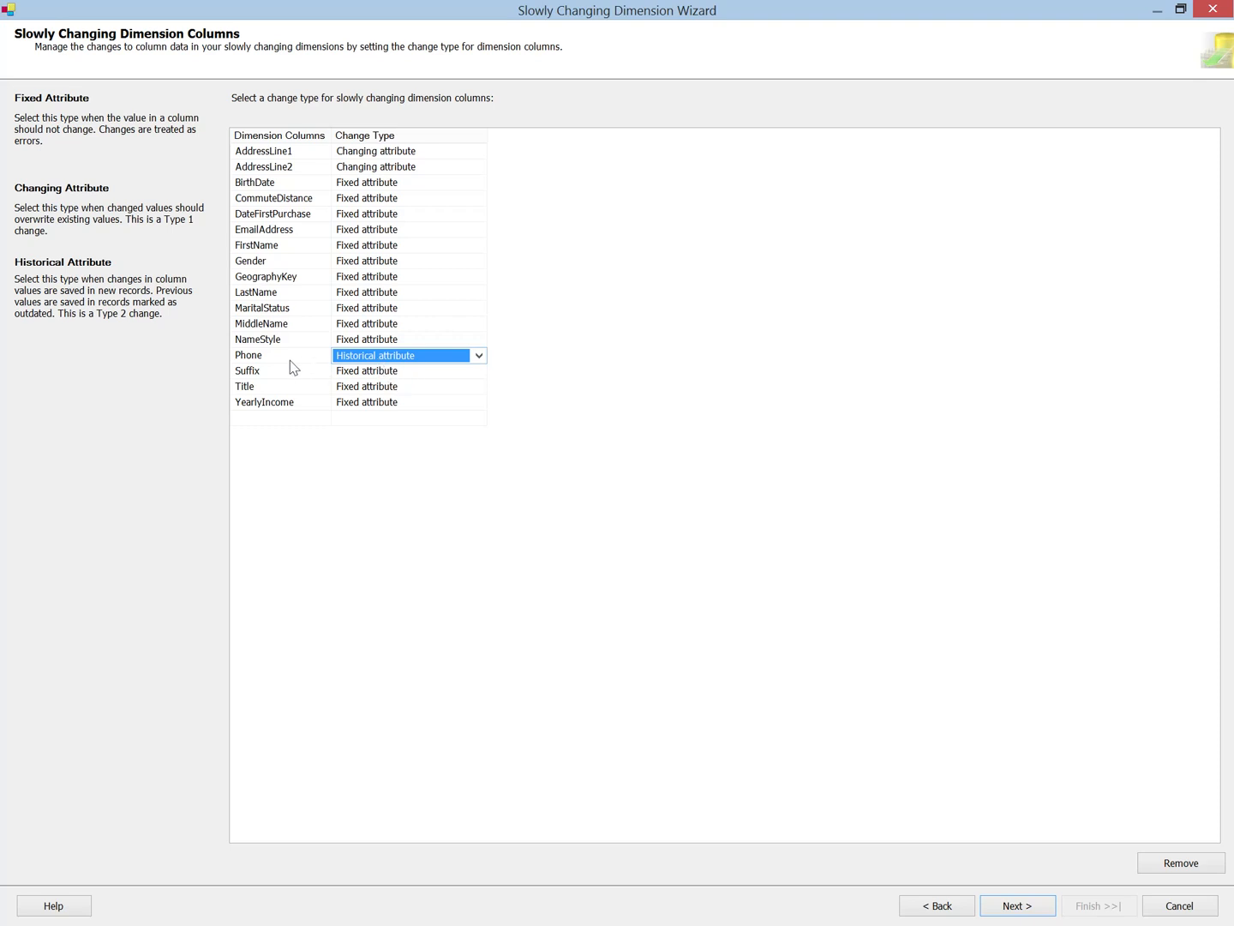
left_click(533, 423)
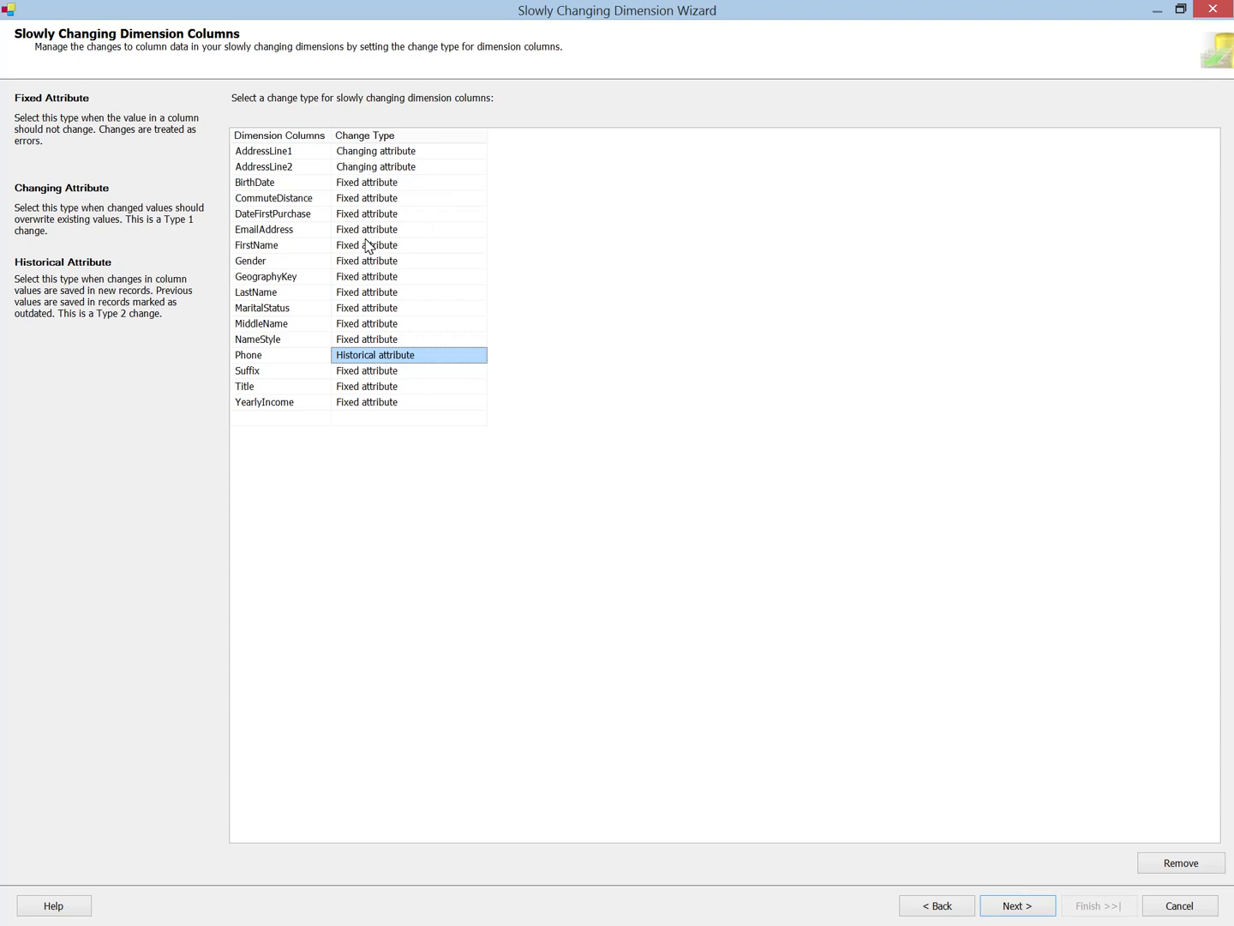
Step: Turn off failing the transformation on fixed attribute changes and continue to the historical attribute options
left_click(1021, 903)
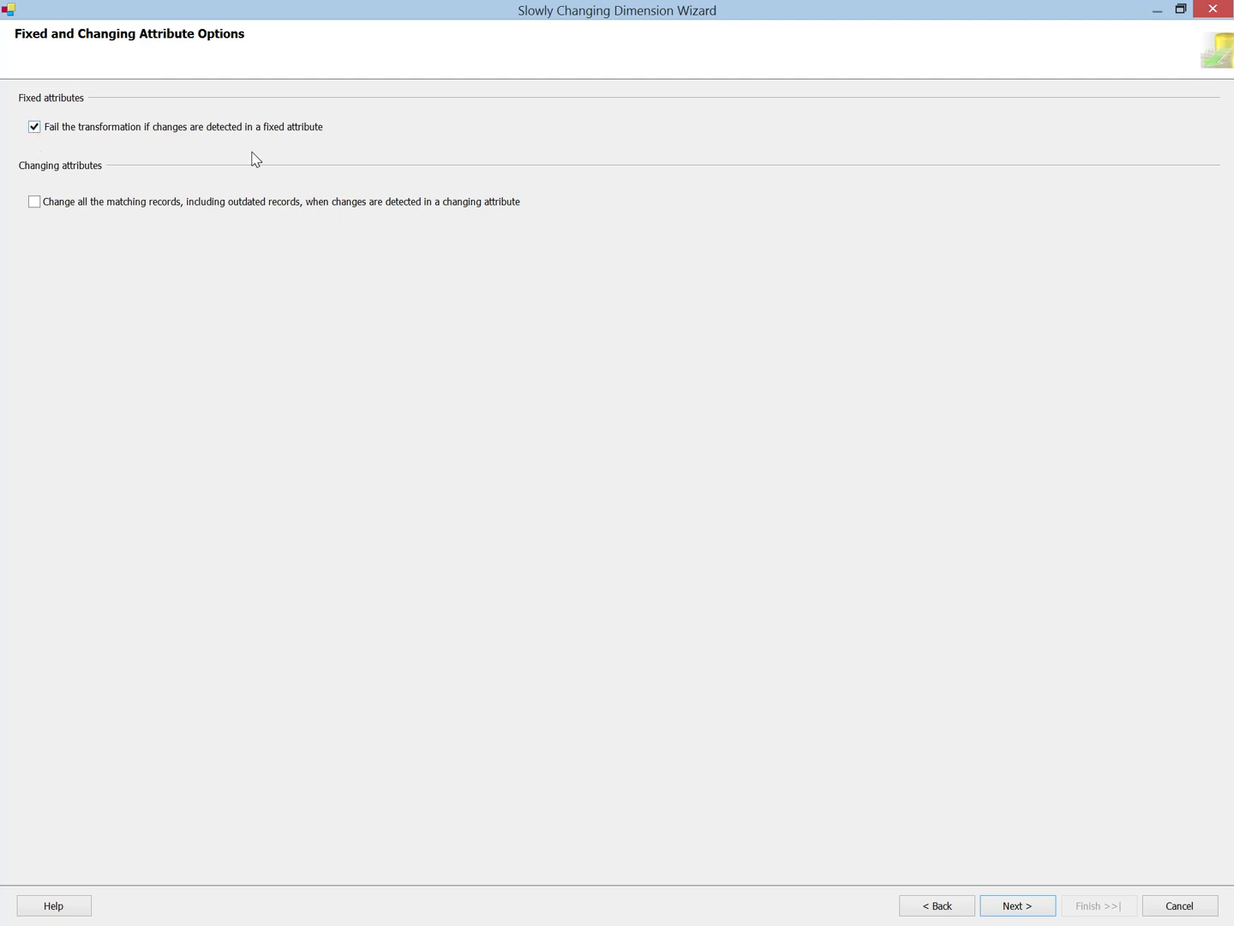
left_click(35, 127)
left_click(1019, 911)
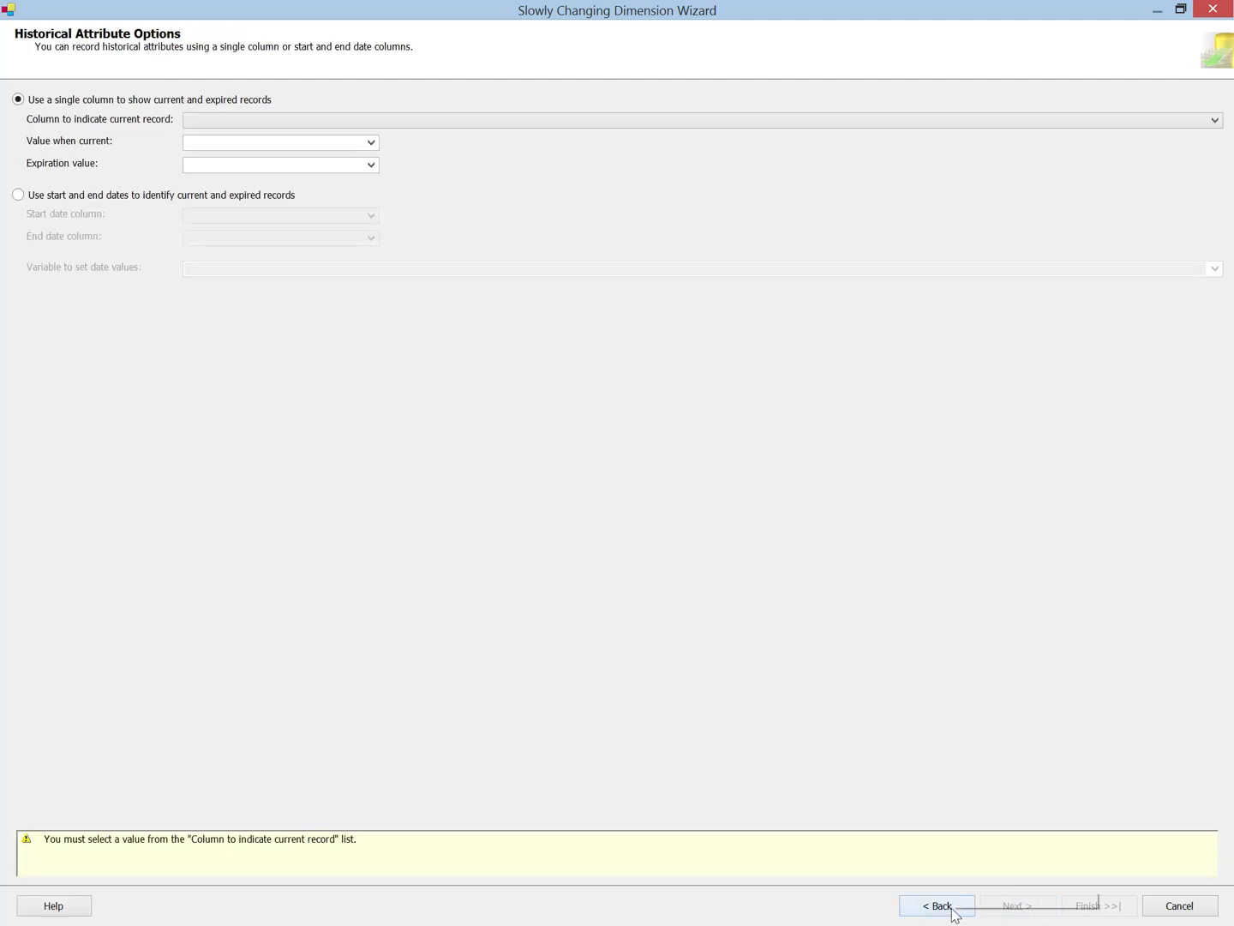
Step: Review the fixed and changing attribute options and the Phone column's change type, and return to the historical attribute options
left_click(949, 908)
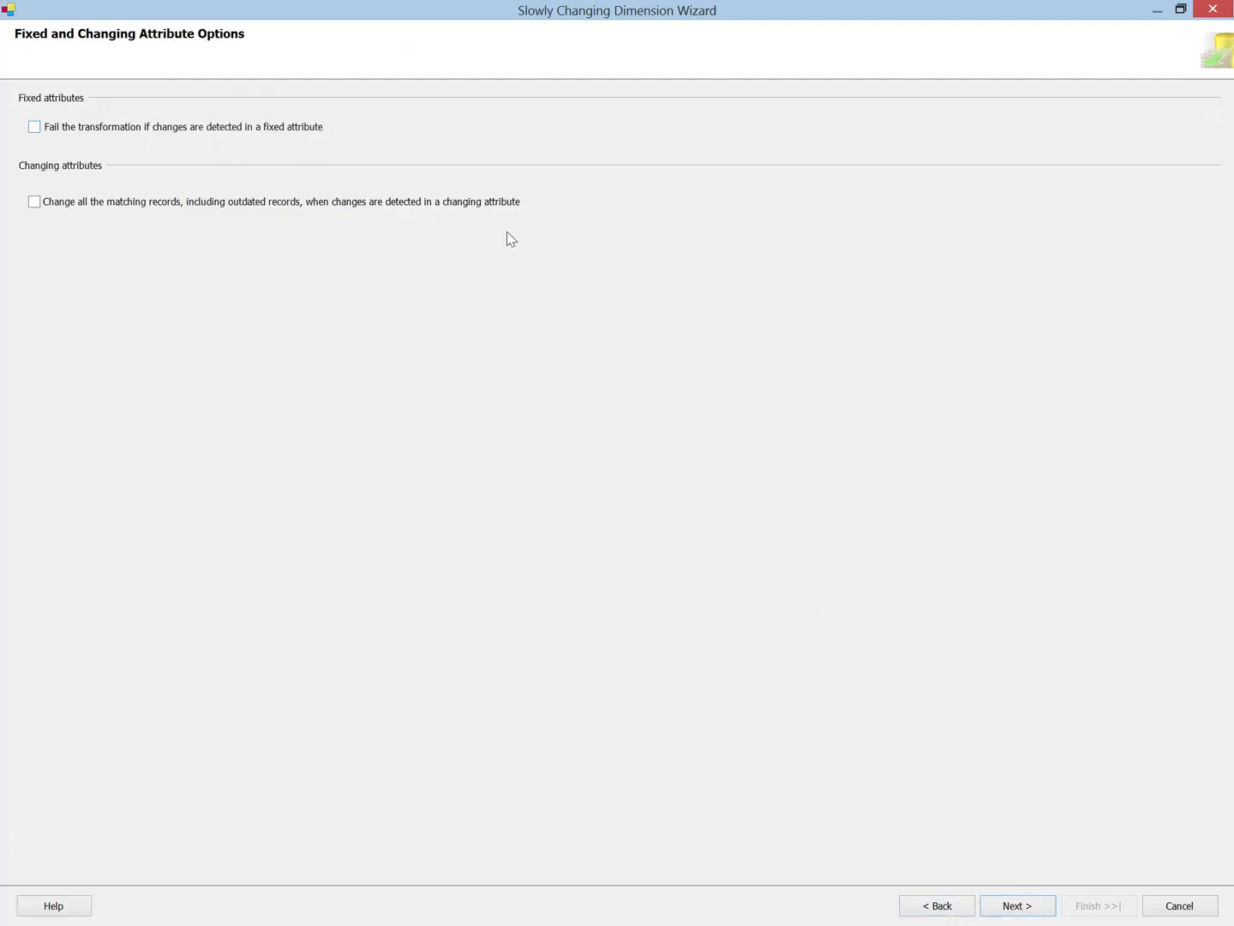
left_click(1015, 907)
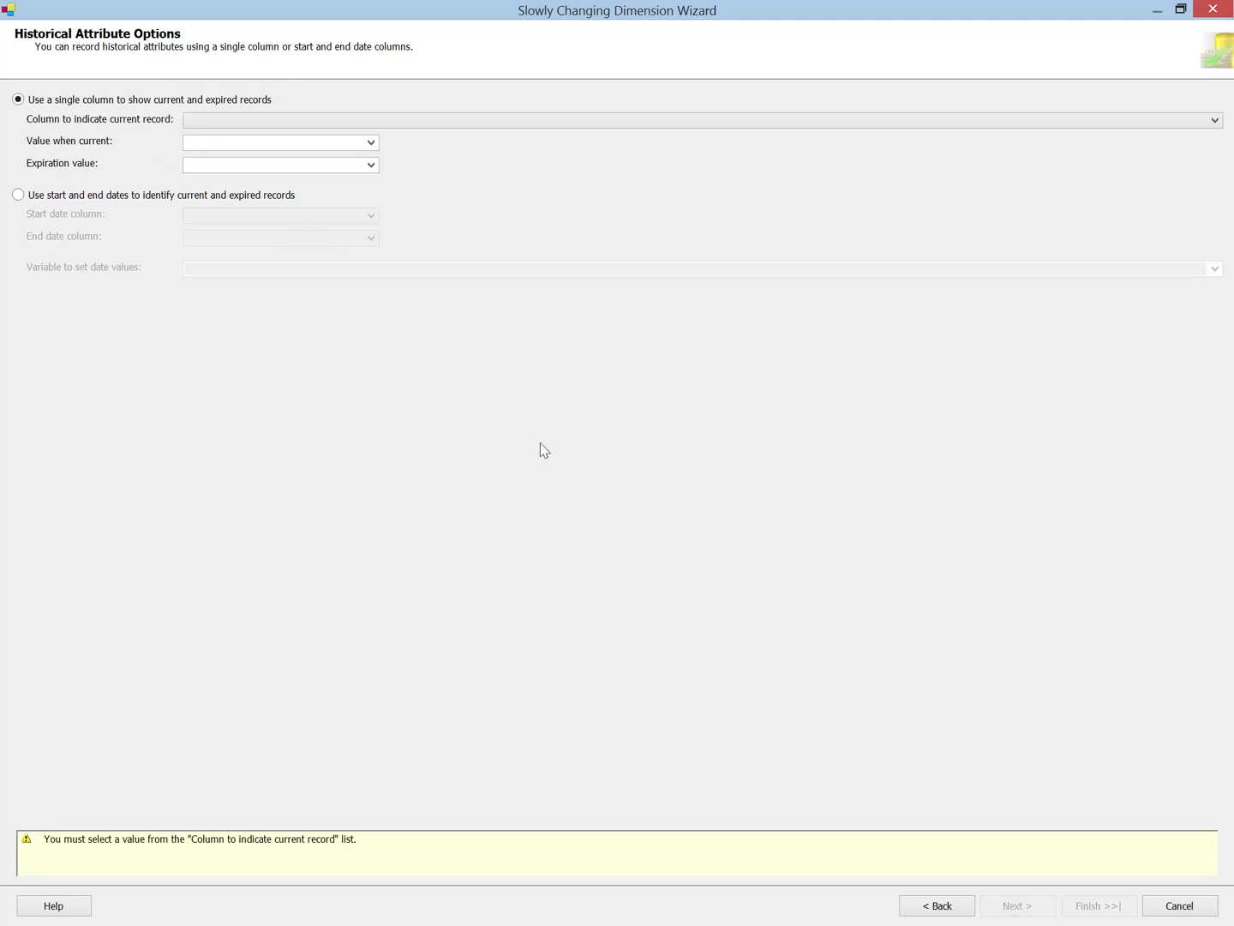
left_click(932, 908)
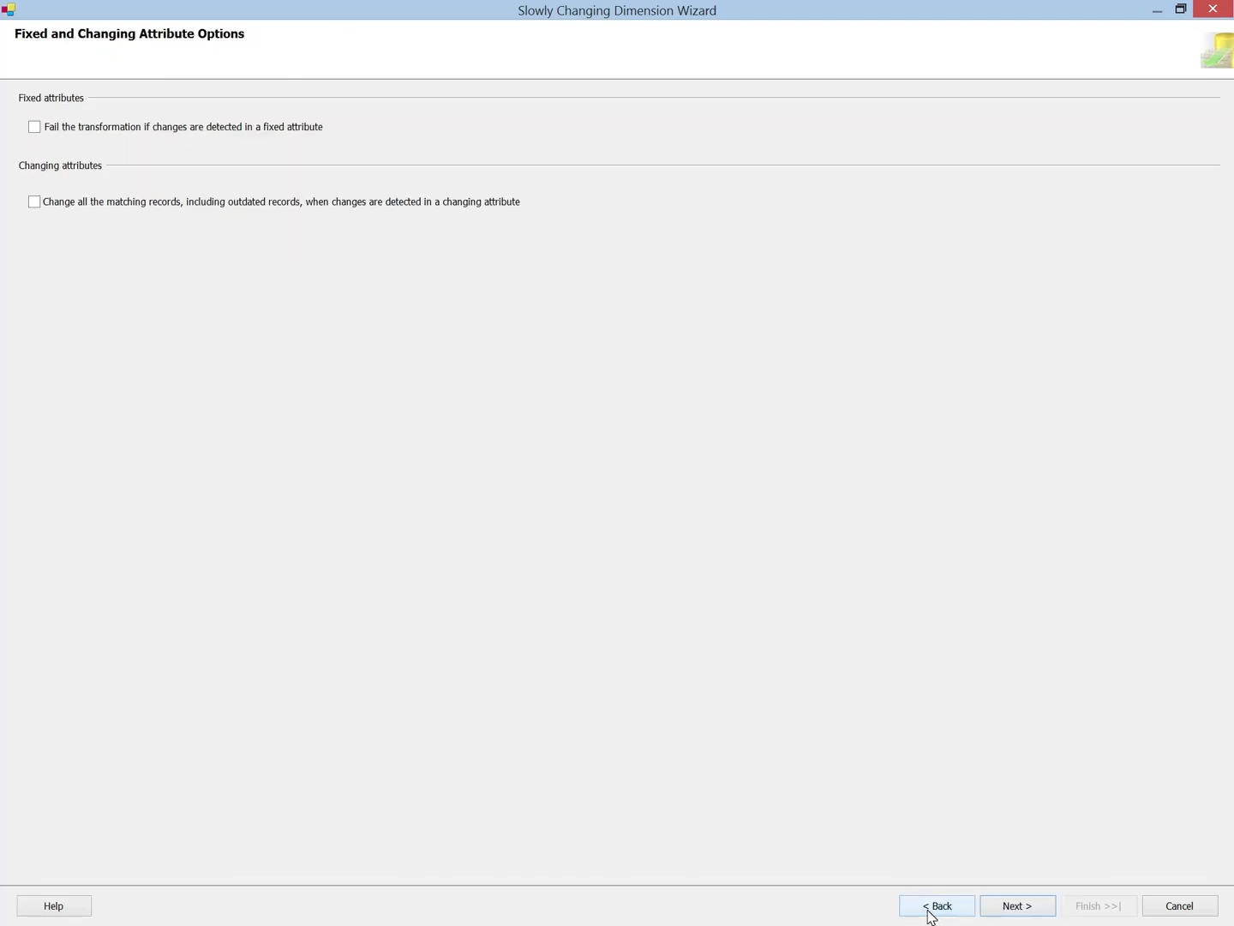
left_click(930, 910)
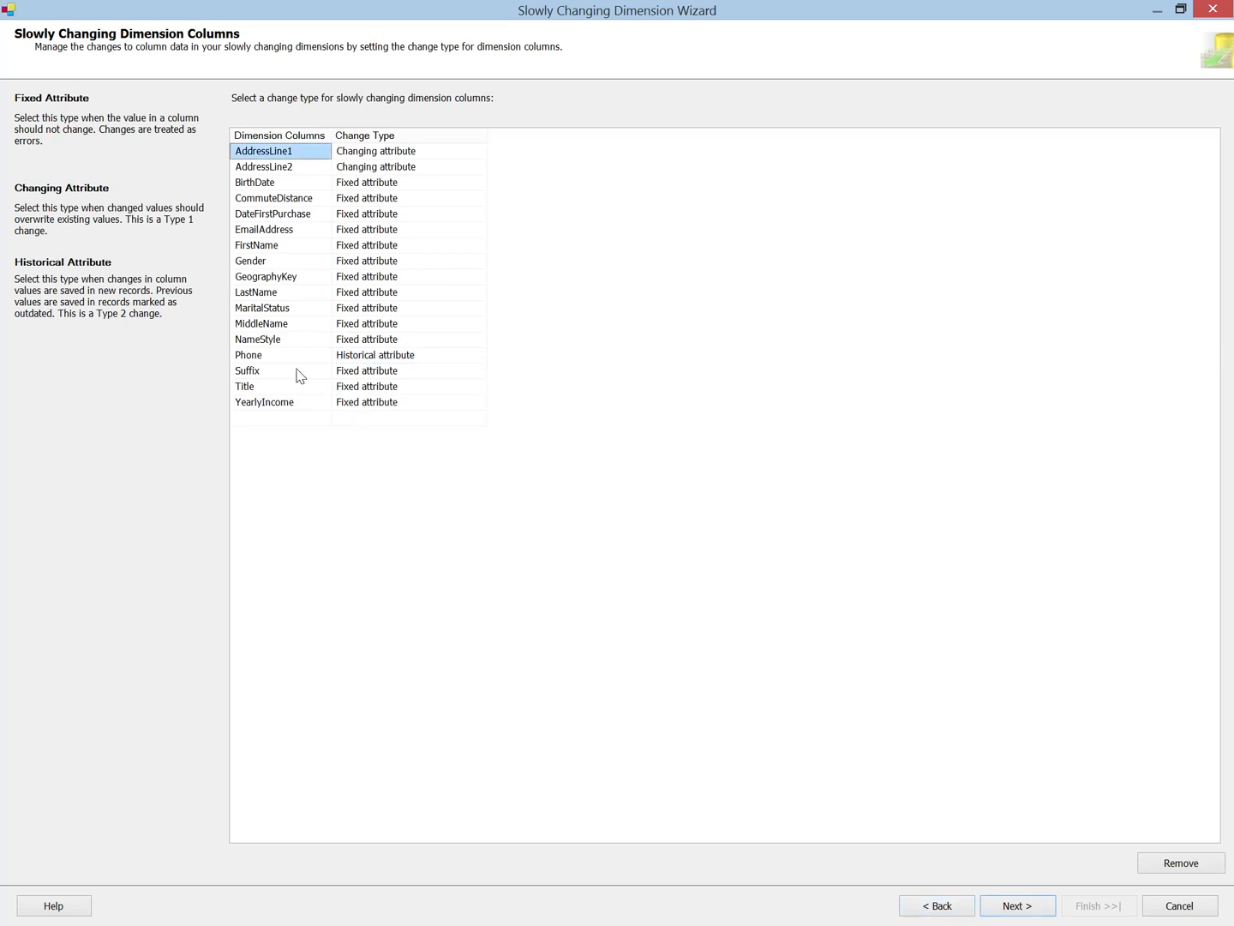
left_click(383, 358)
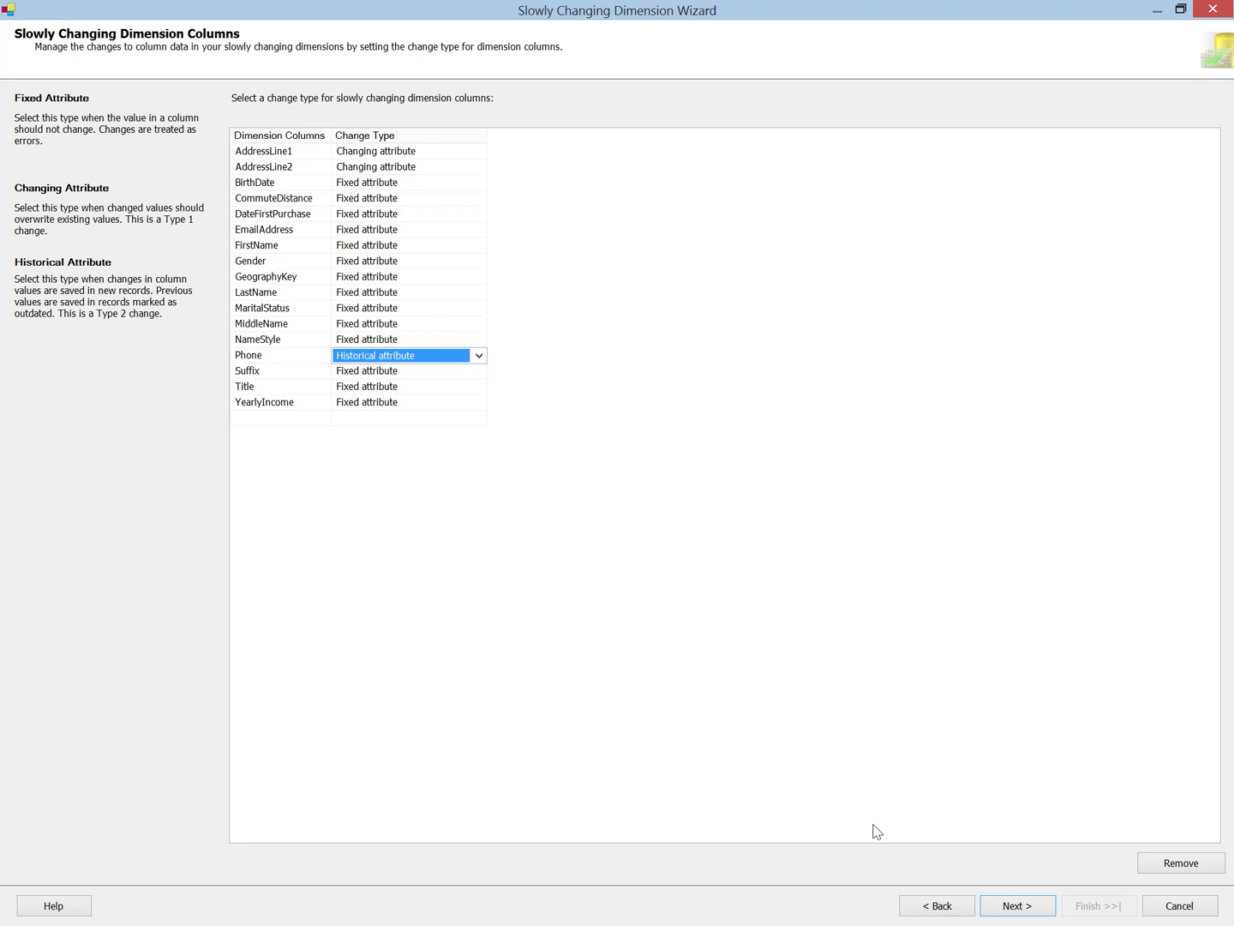
left_click(1028, 910)
left_click(1020, 908)
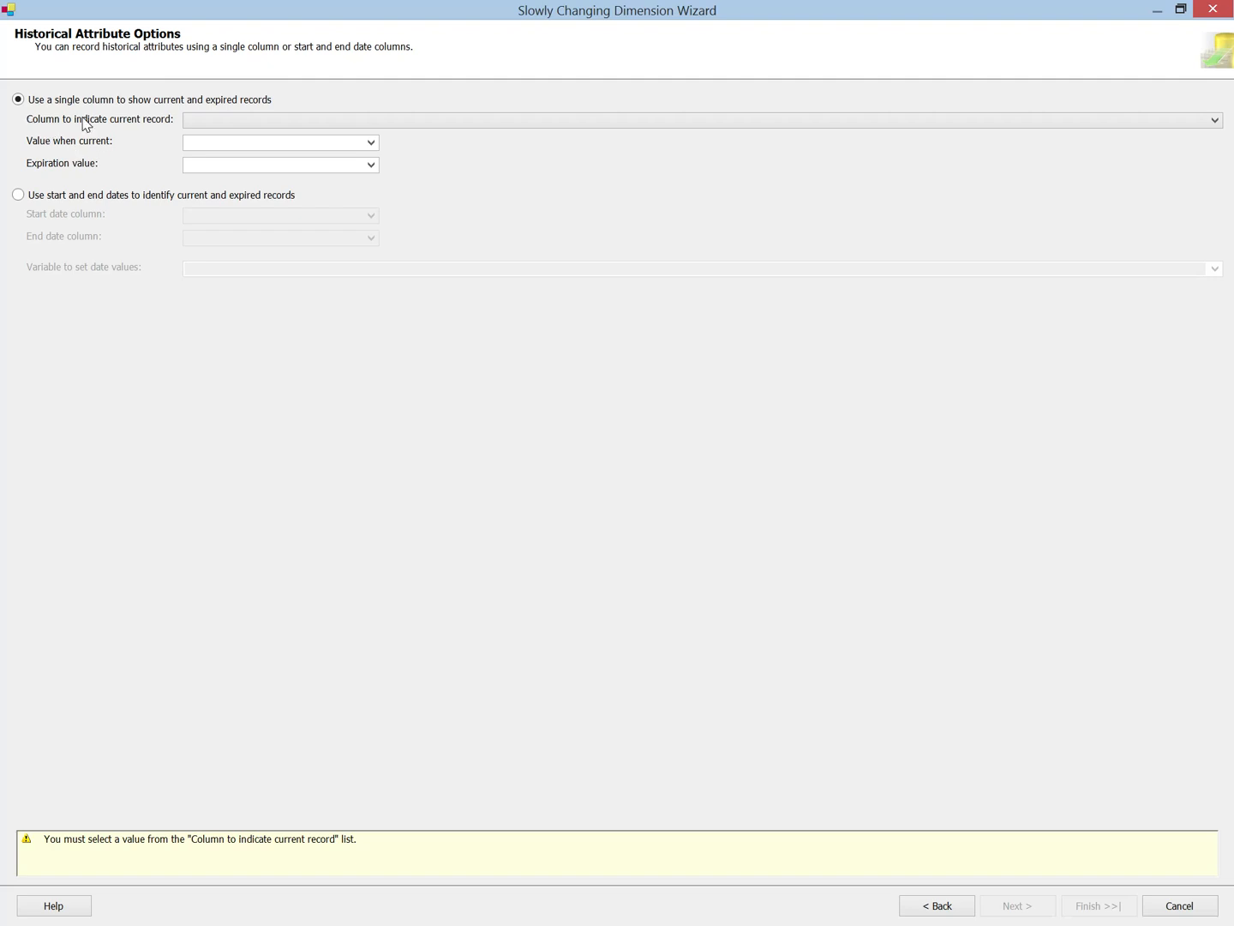
Step: Use rowActive as the single current-record column, with True when current and False when expired, and continue
left_click(253, 125)
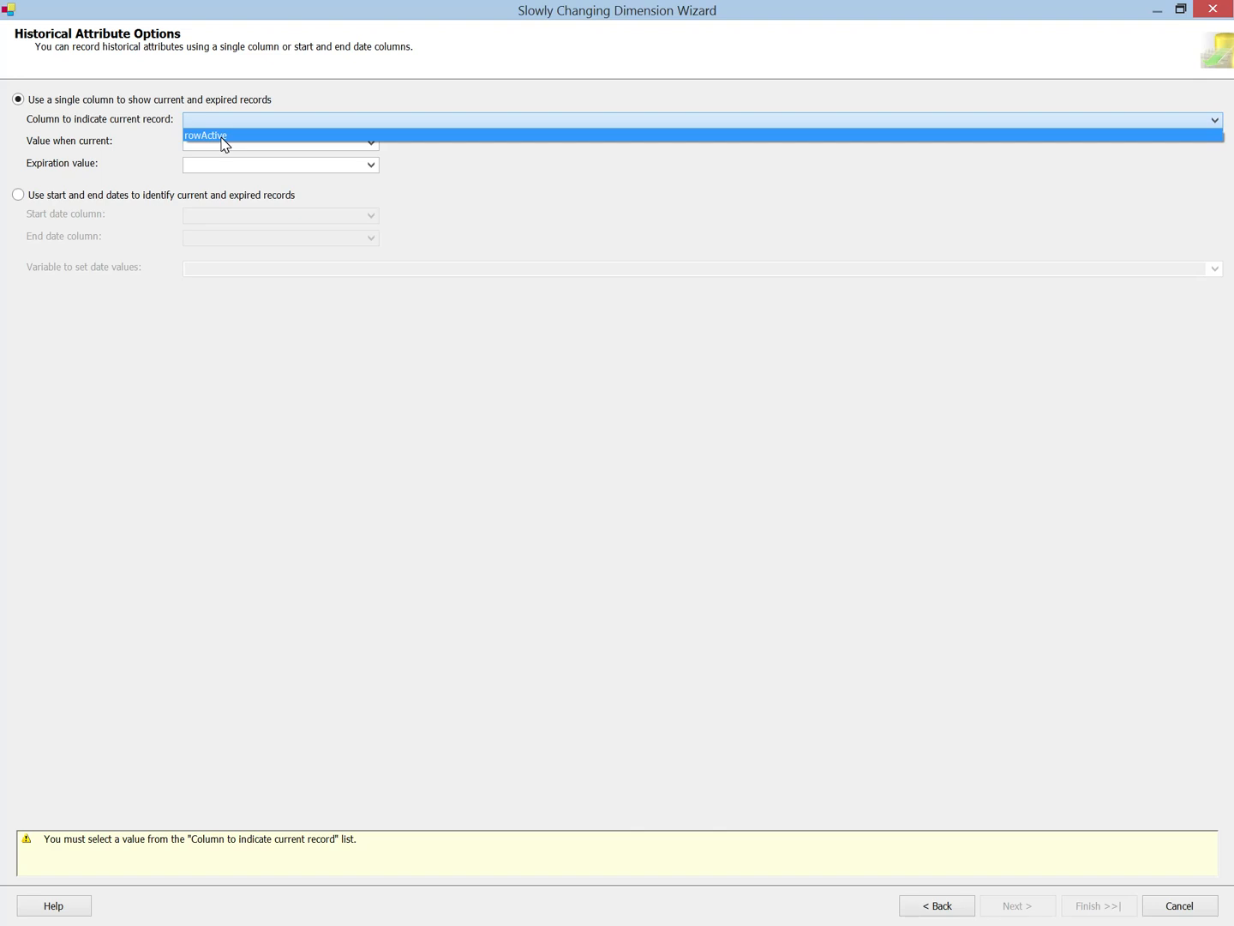
left_click(221, 137)
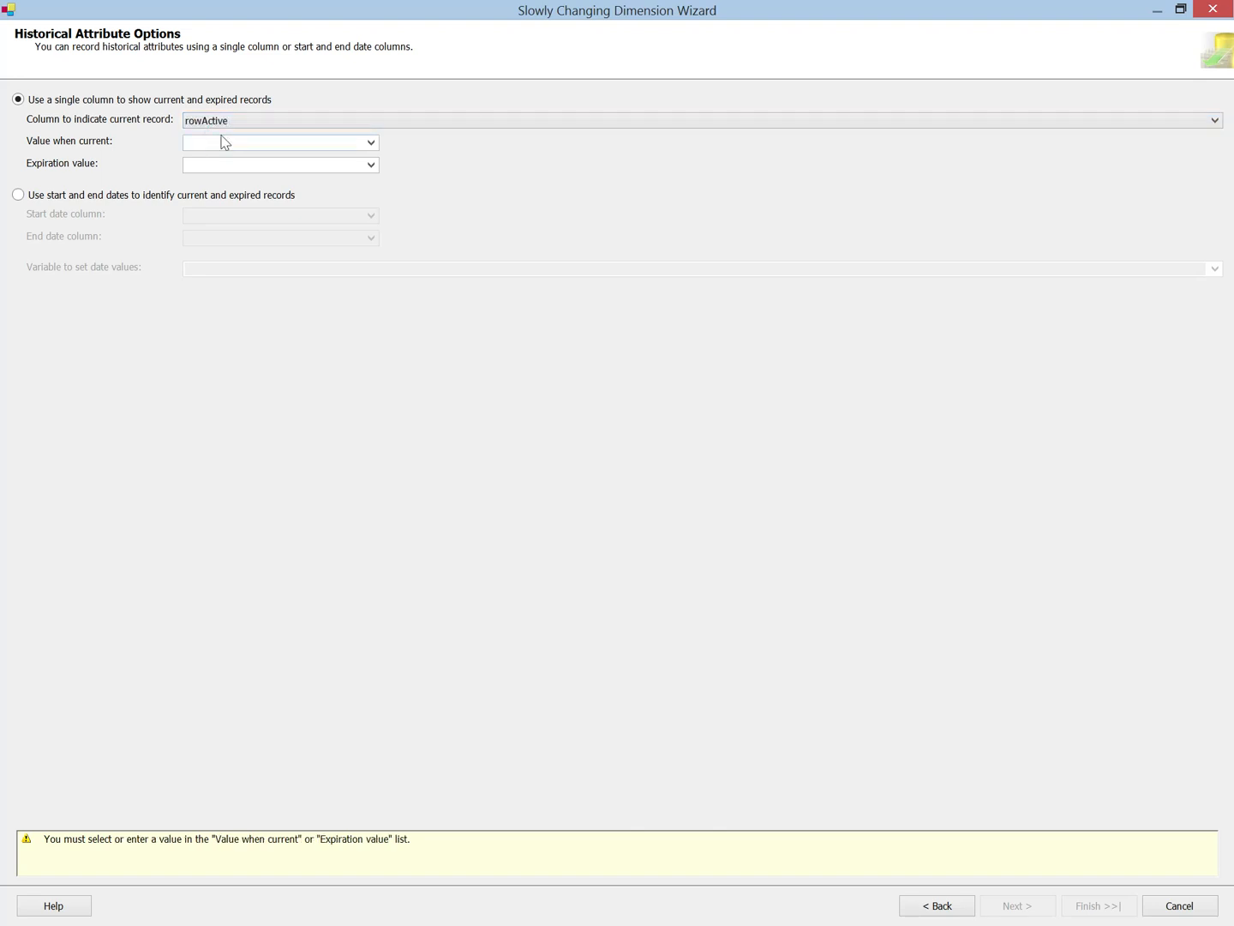
left_click(270, 146)
left_click(369, 142)
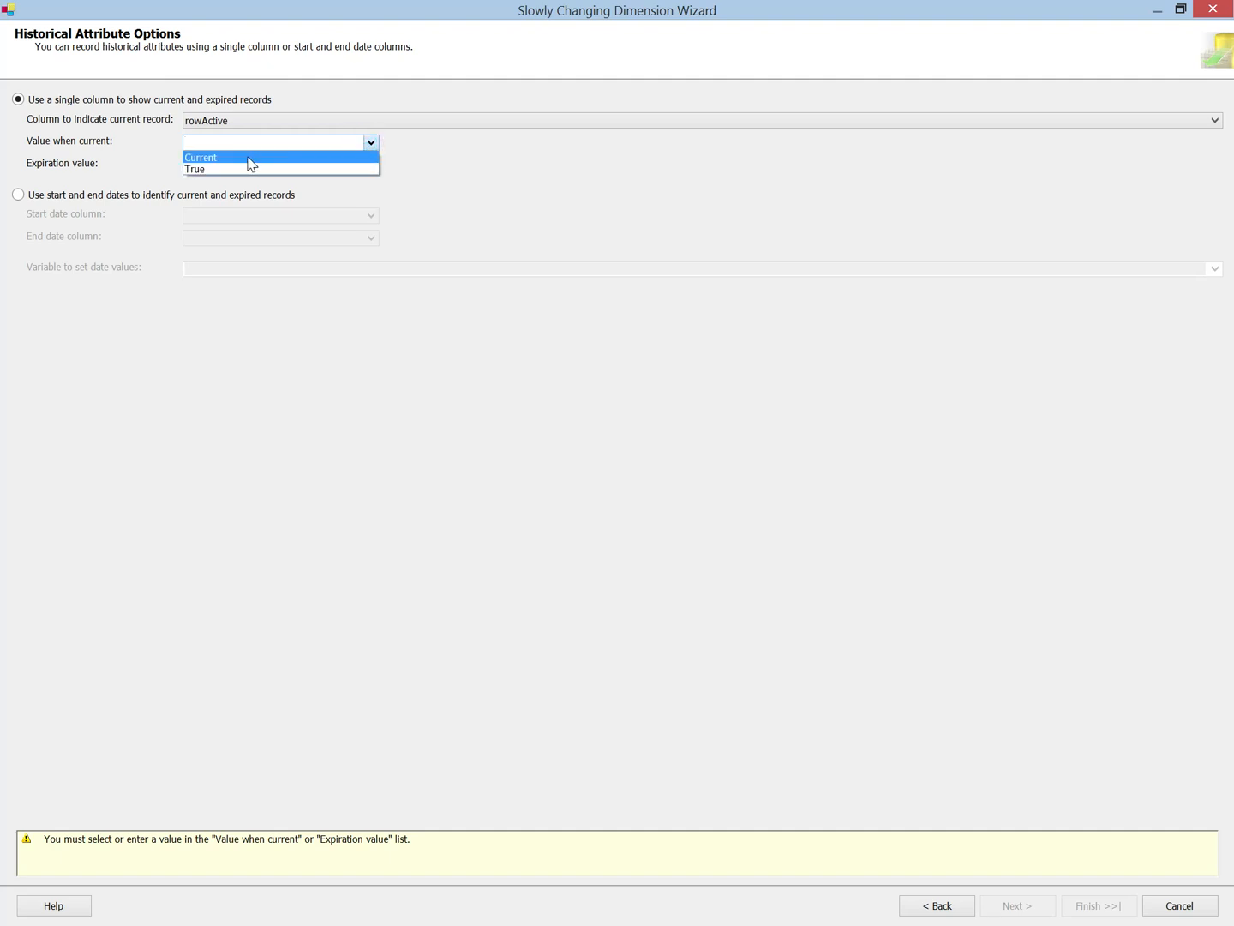
left_click(218, 171)
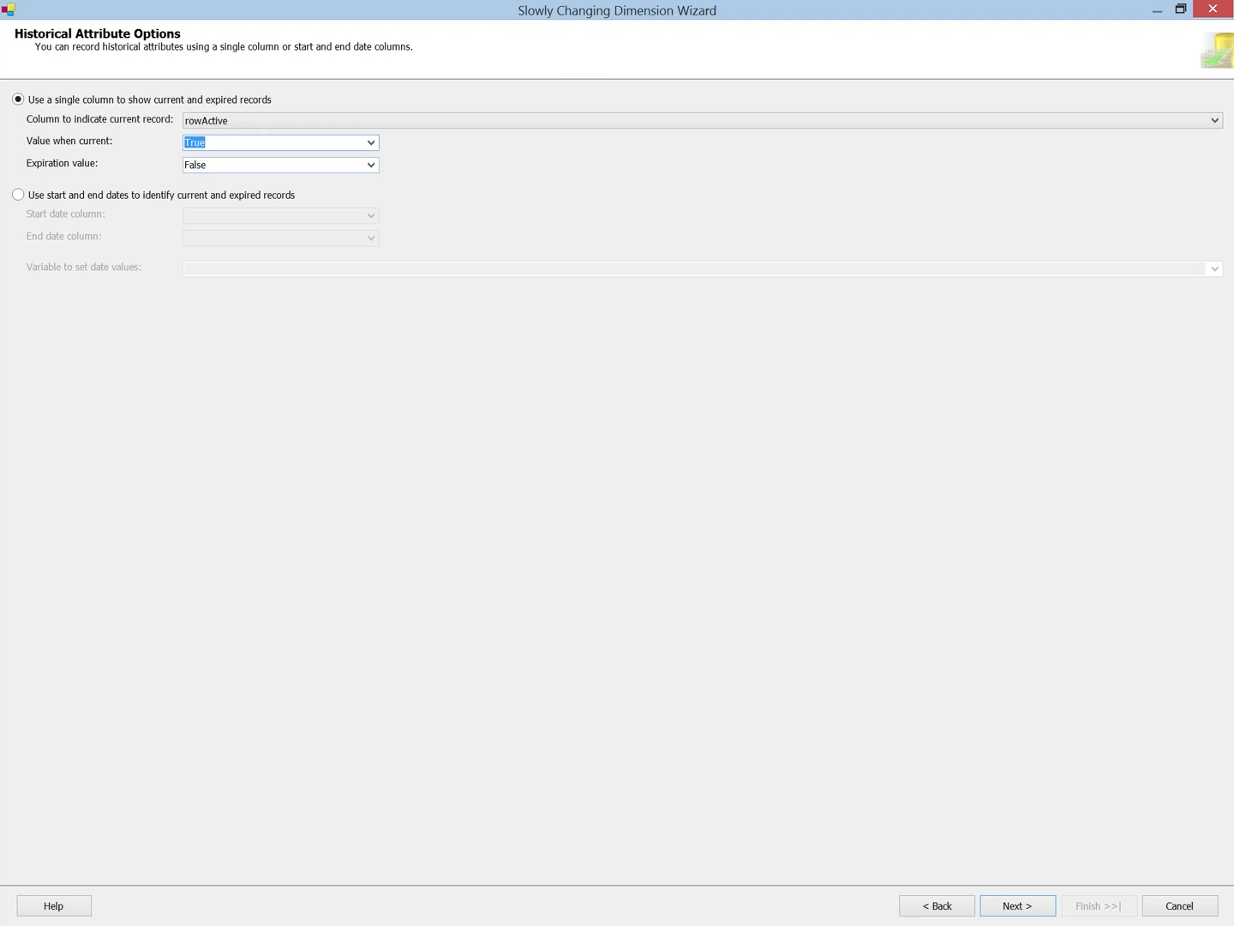
left_click(1015, 908)
left_click(1007, 905)
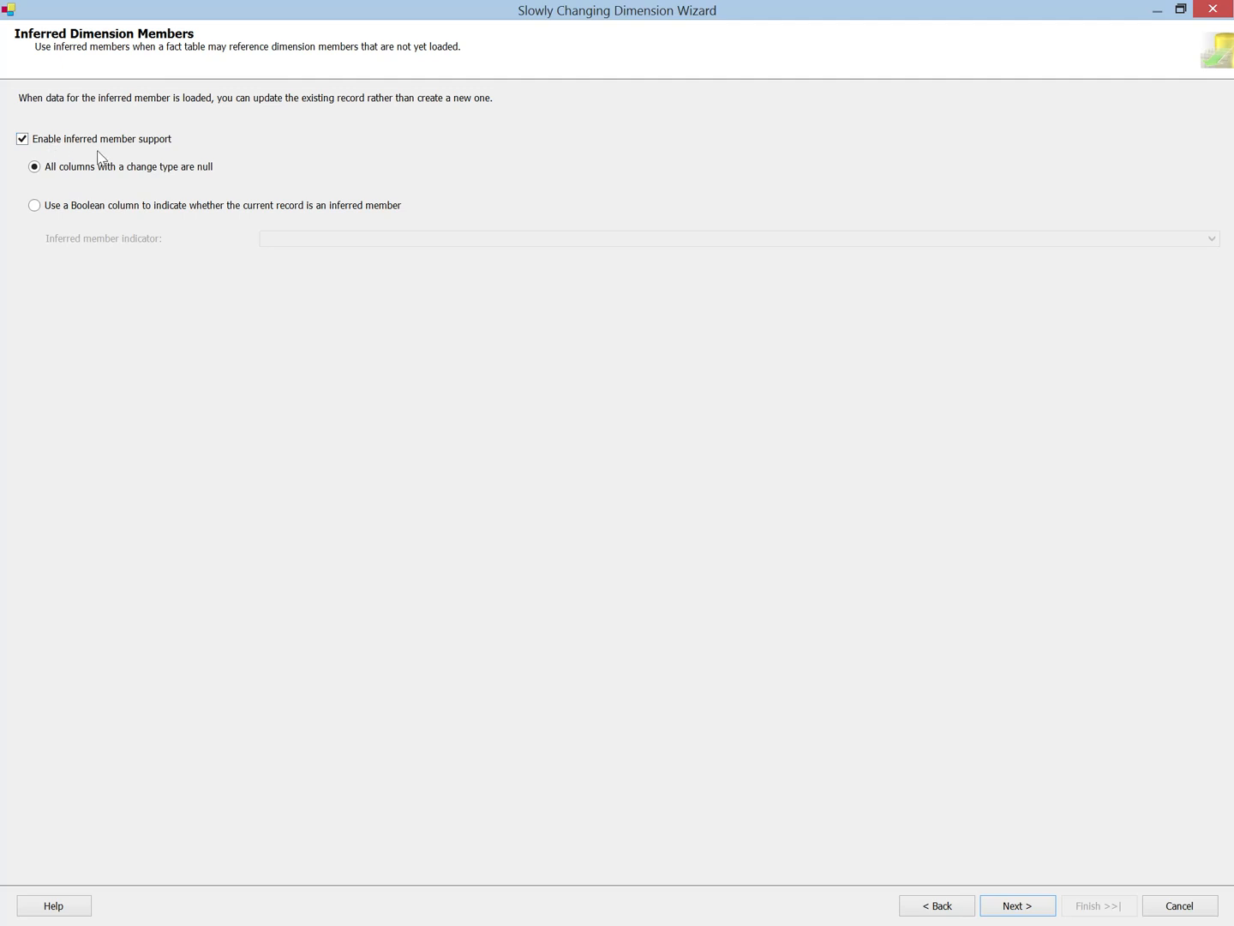
Step: Leave inferred member support disabled and finish the Slowly Changing Dimension wizard
left_click(24, 140)
left_click(53, 143)
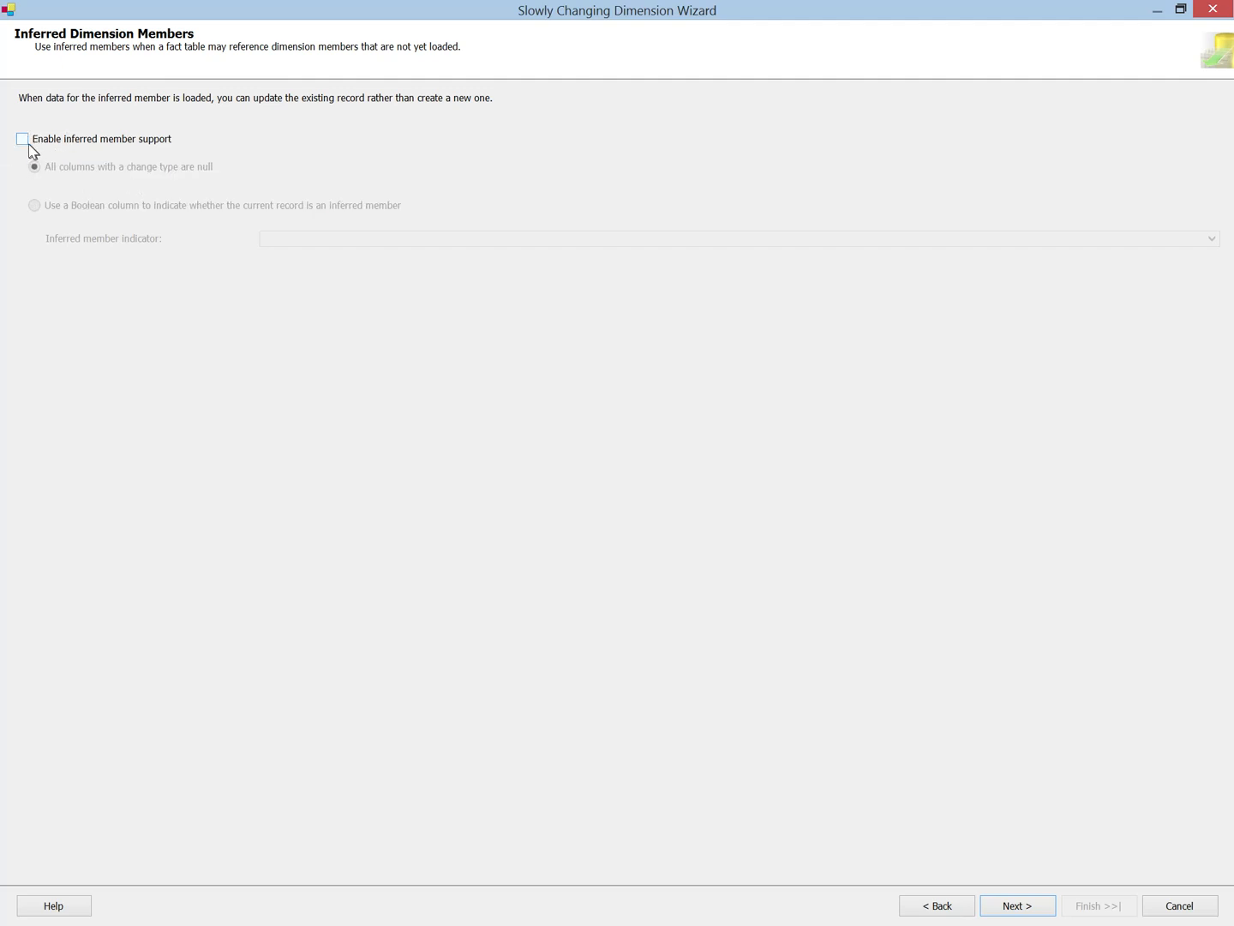
left_click(23, 141)
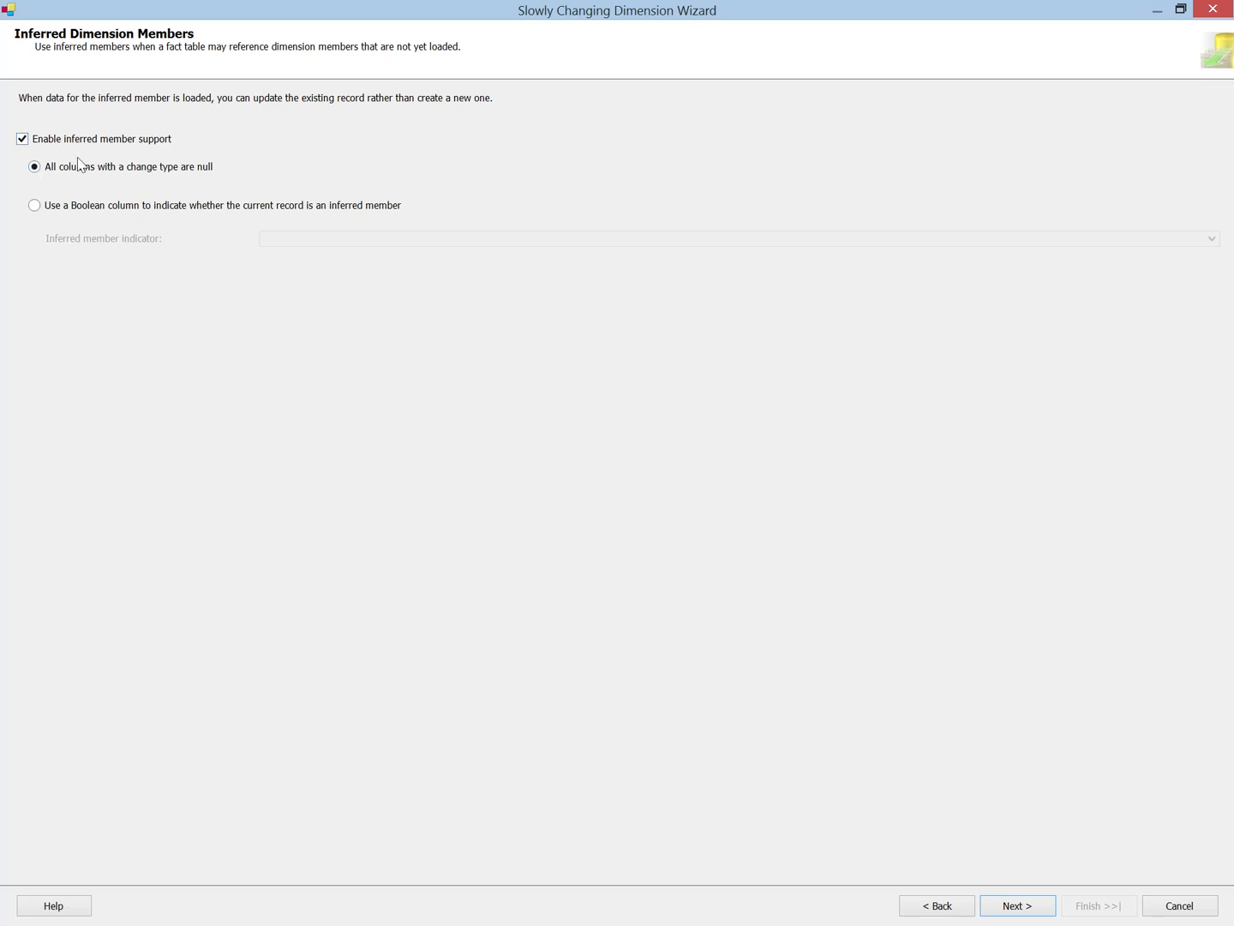
left_click(33, 165)
left_click(40, 145)
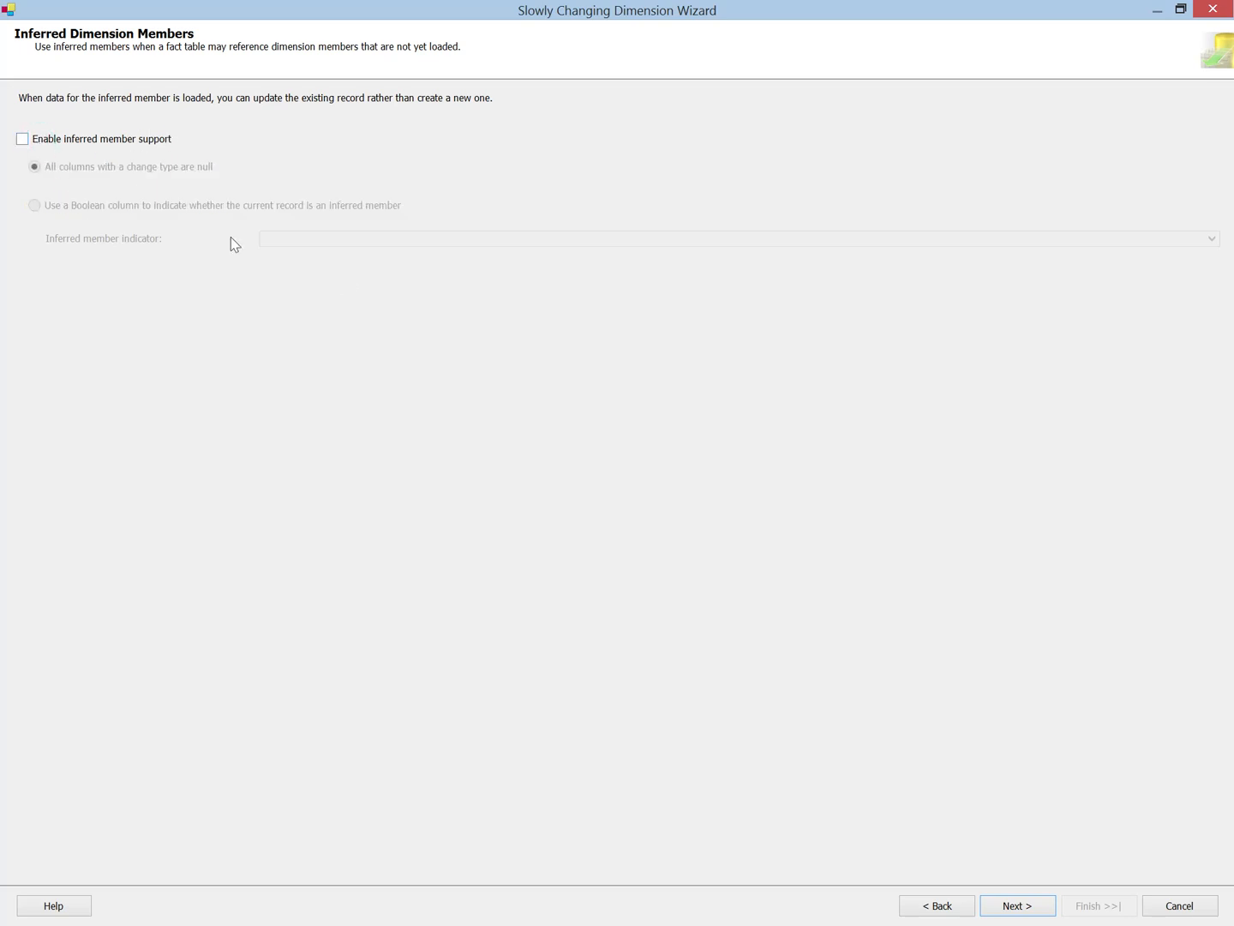
left_click(1015, 903)
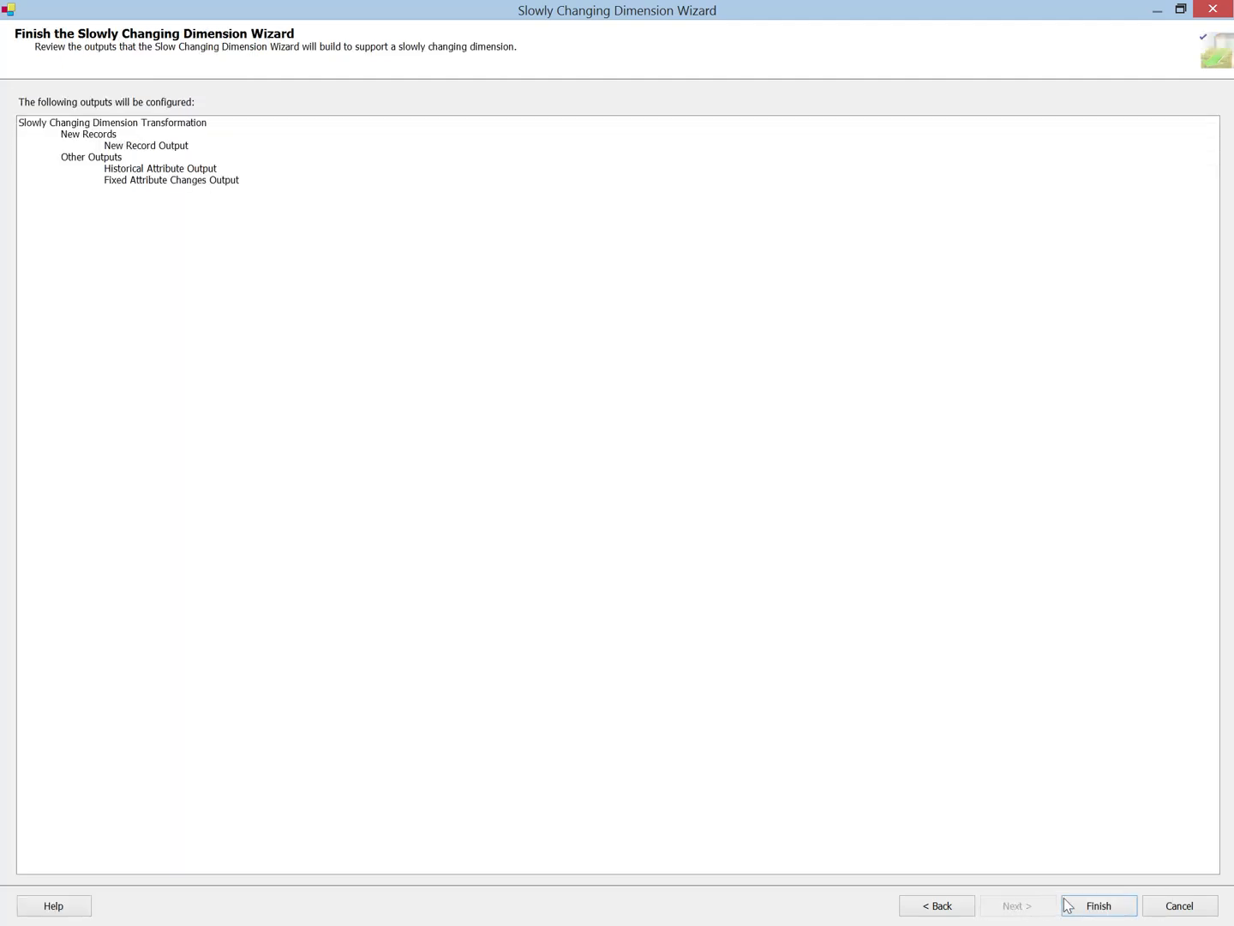
left_click(1092, 910)
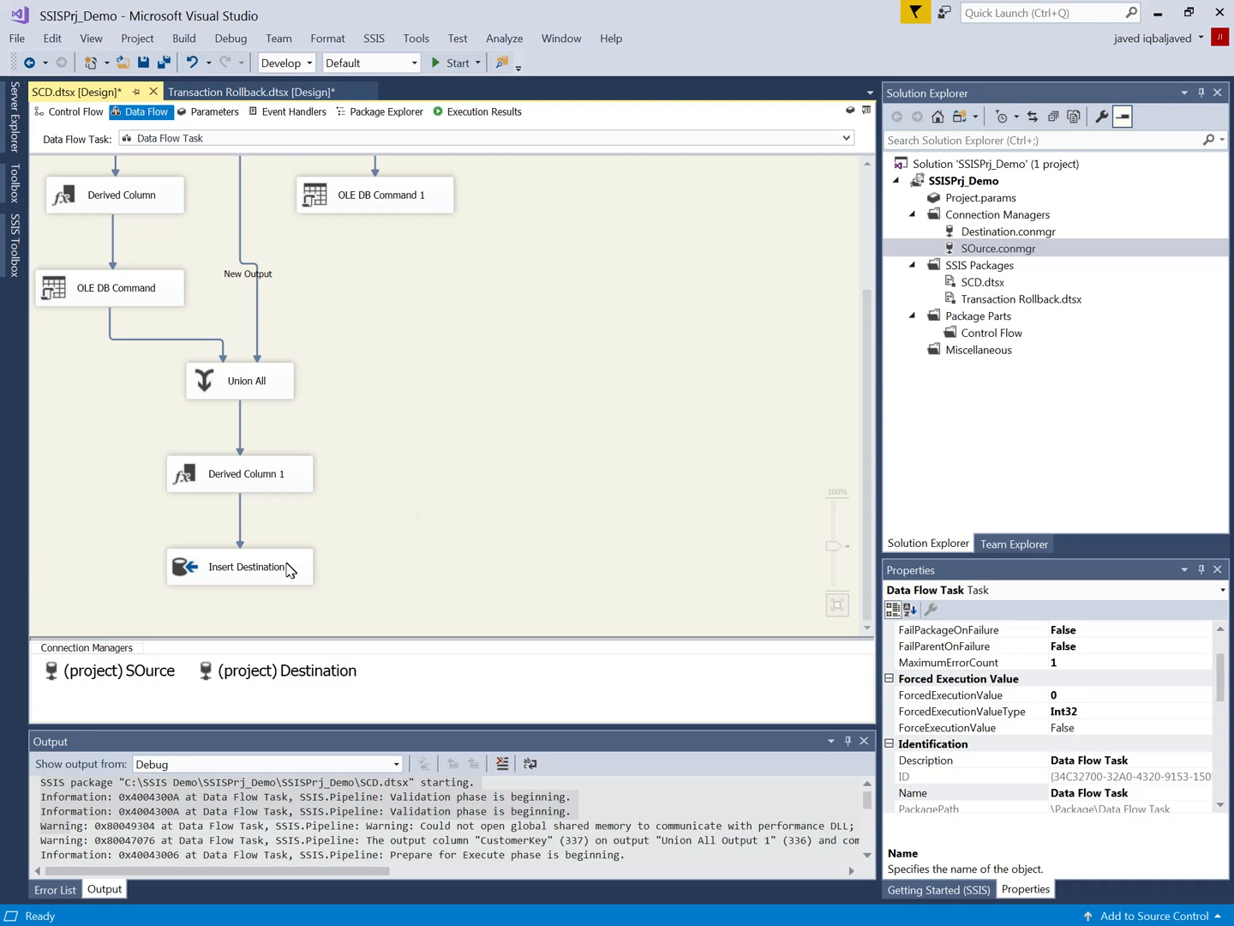
Step: Look over the generated data flow, go to the control flow, and run the SCD.dtsx package
scroll(474, 408, "up", 3)
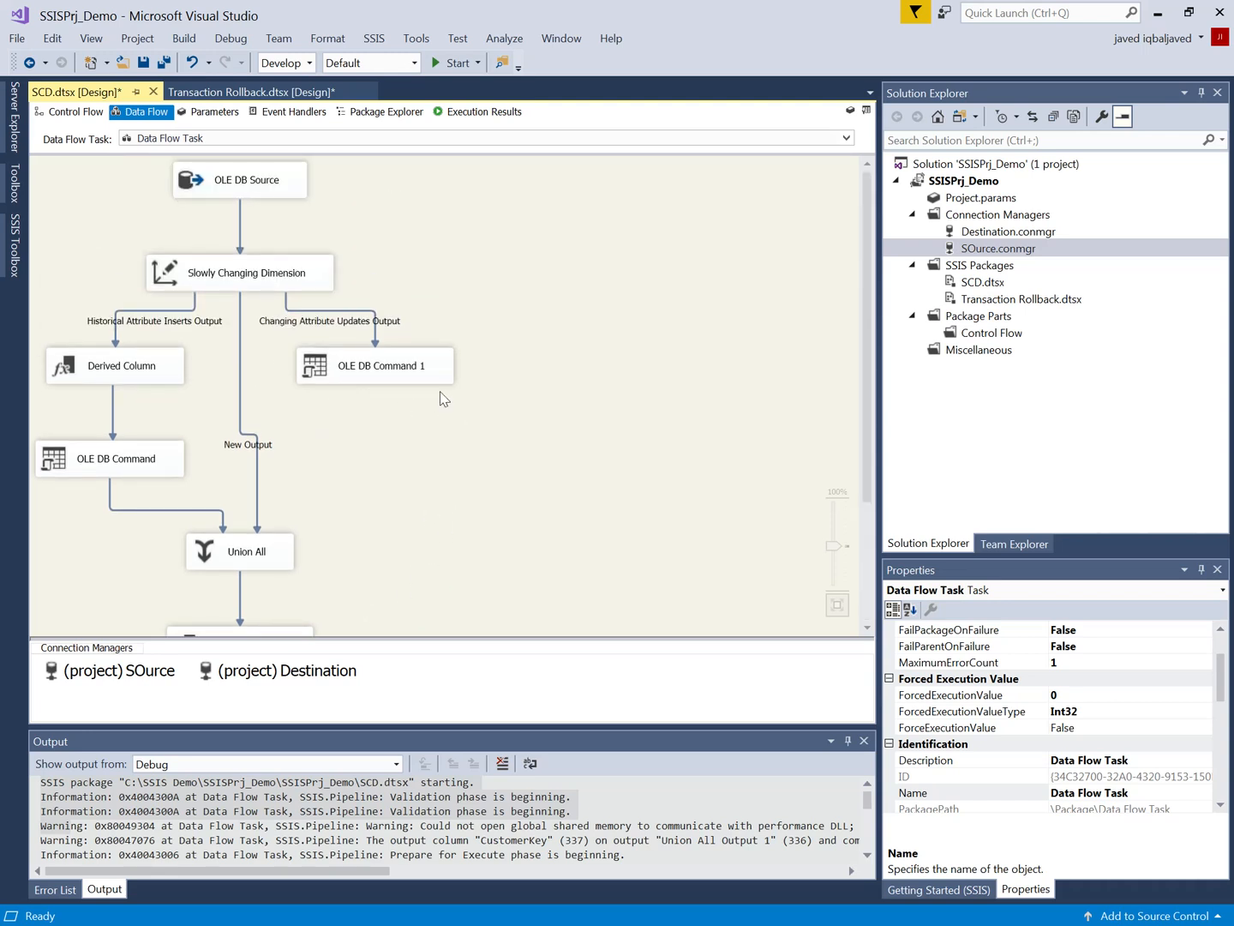
left_click_drag(227, 186, 251, 222)
left_click(84, 113)
left_click(453, 63)
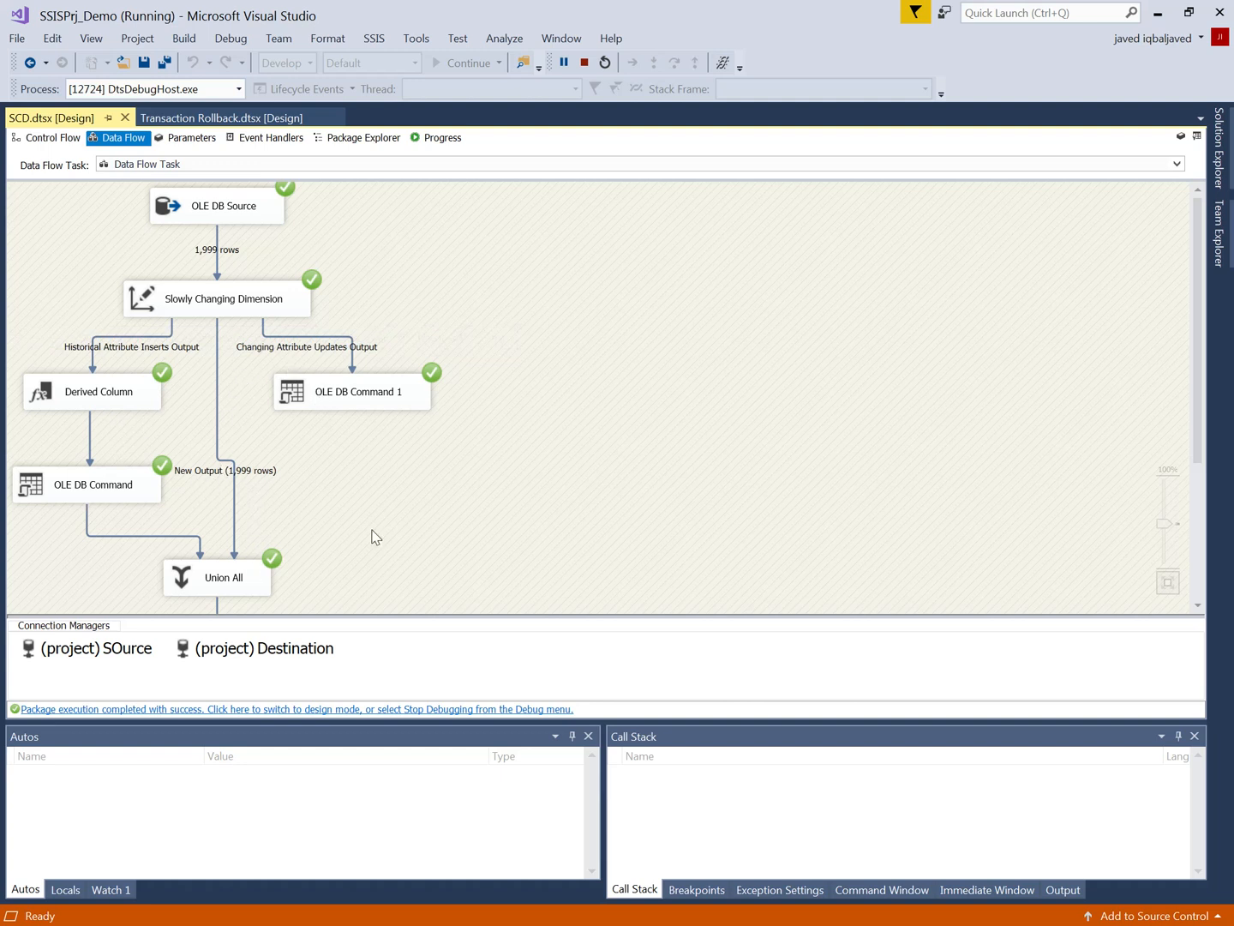
Step: Examine the row counts through the executed data flow down to Insert Destination, and stop debugging the package
scroll(374, 536, "down", 3)
scroll(374, 535, "down", 1)
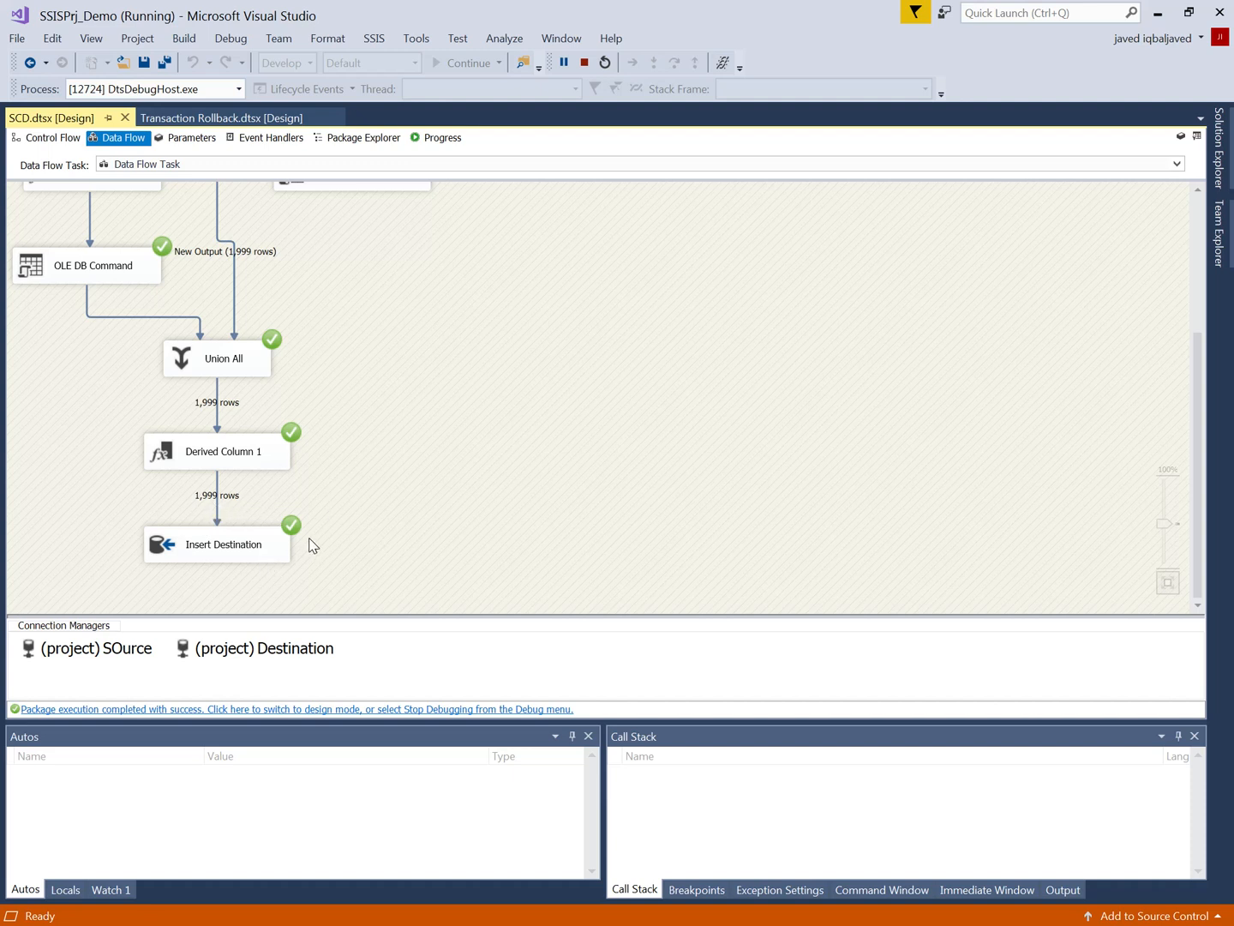
scroll(413, 518, "up", 5)
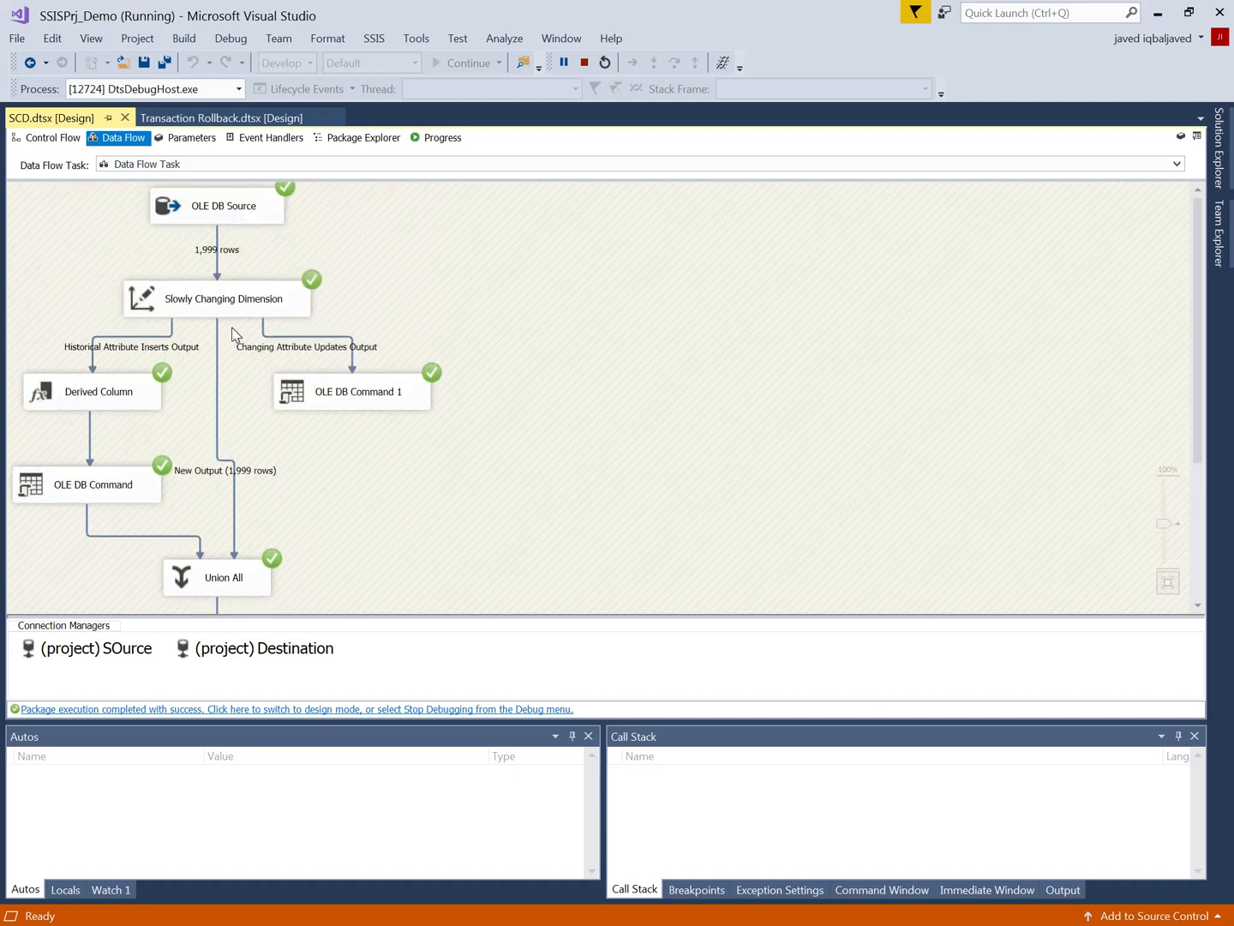
scroll(233, 334, "down", 5)
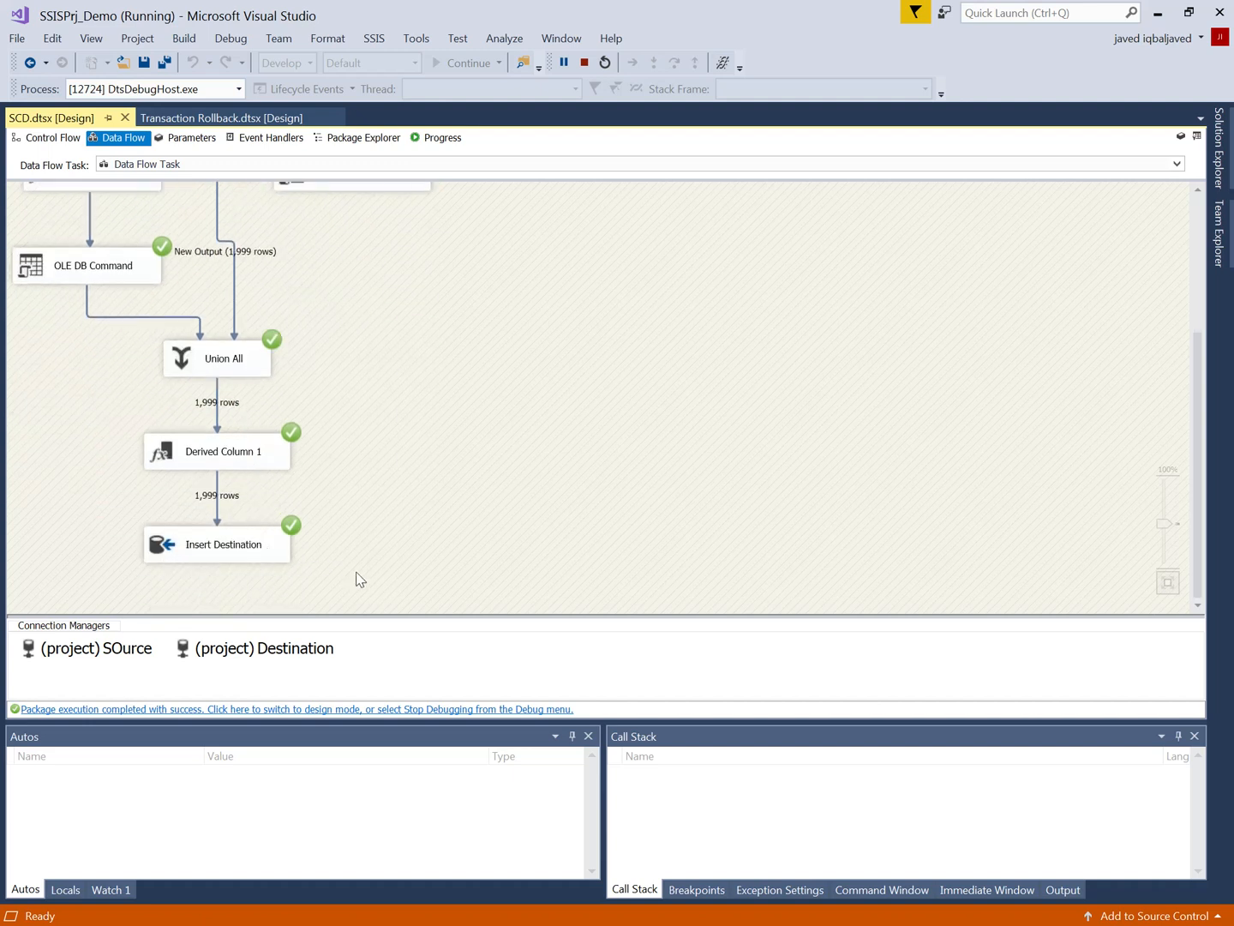
left_click(583, 63)
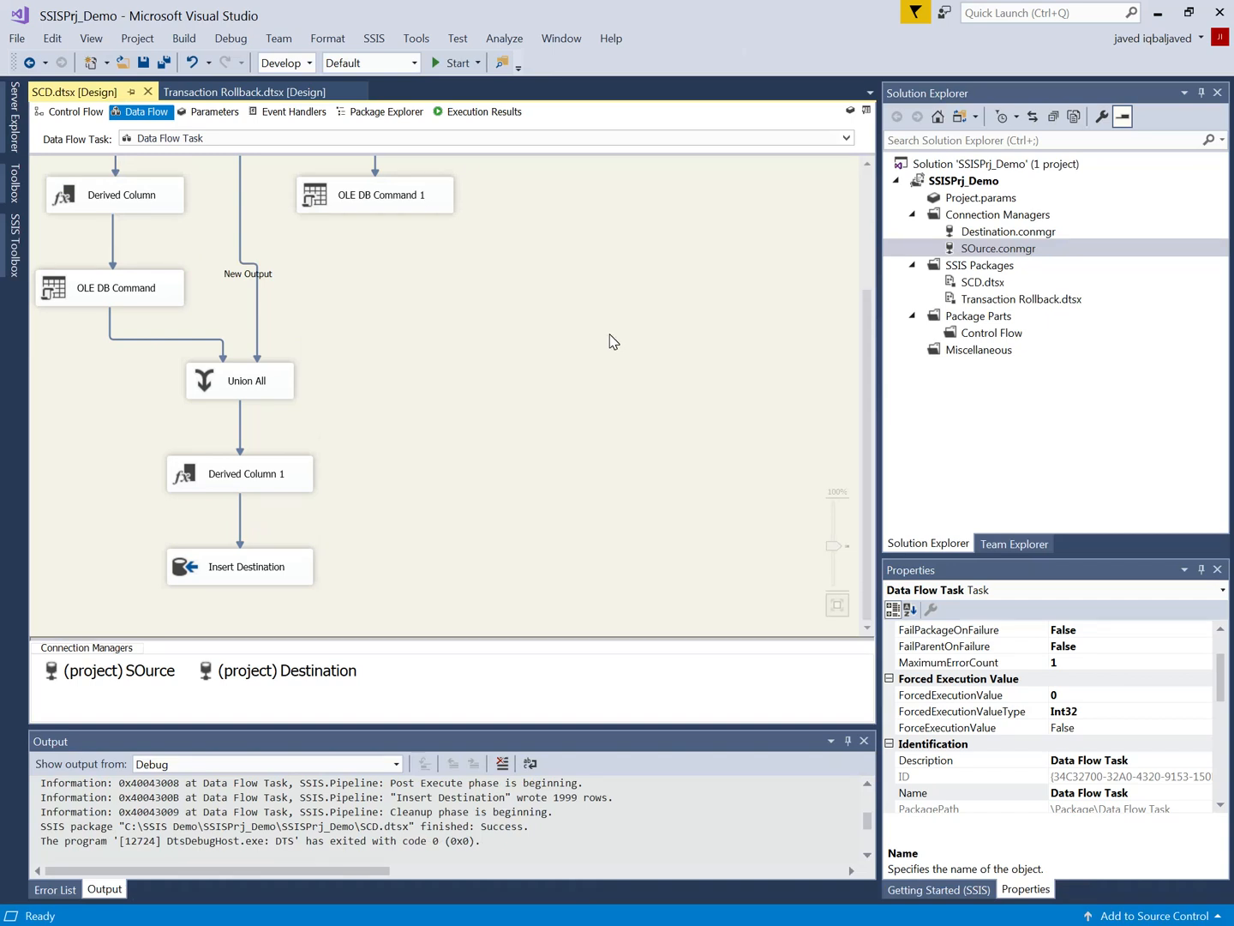
Step: Switch to SQL Server Management Studio, run SELECT * FROM DimCustomer alone, and check its messages and result rows
key("alt+Tab")
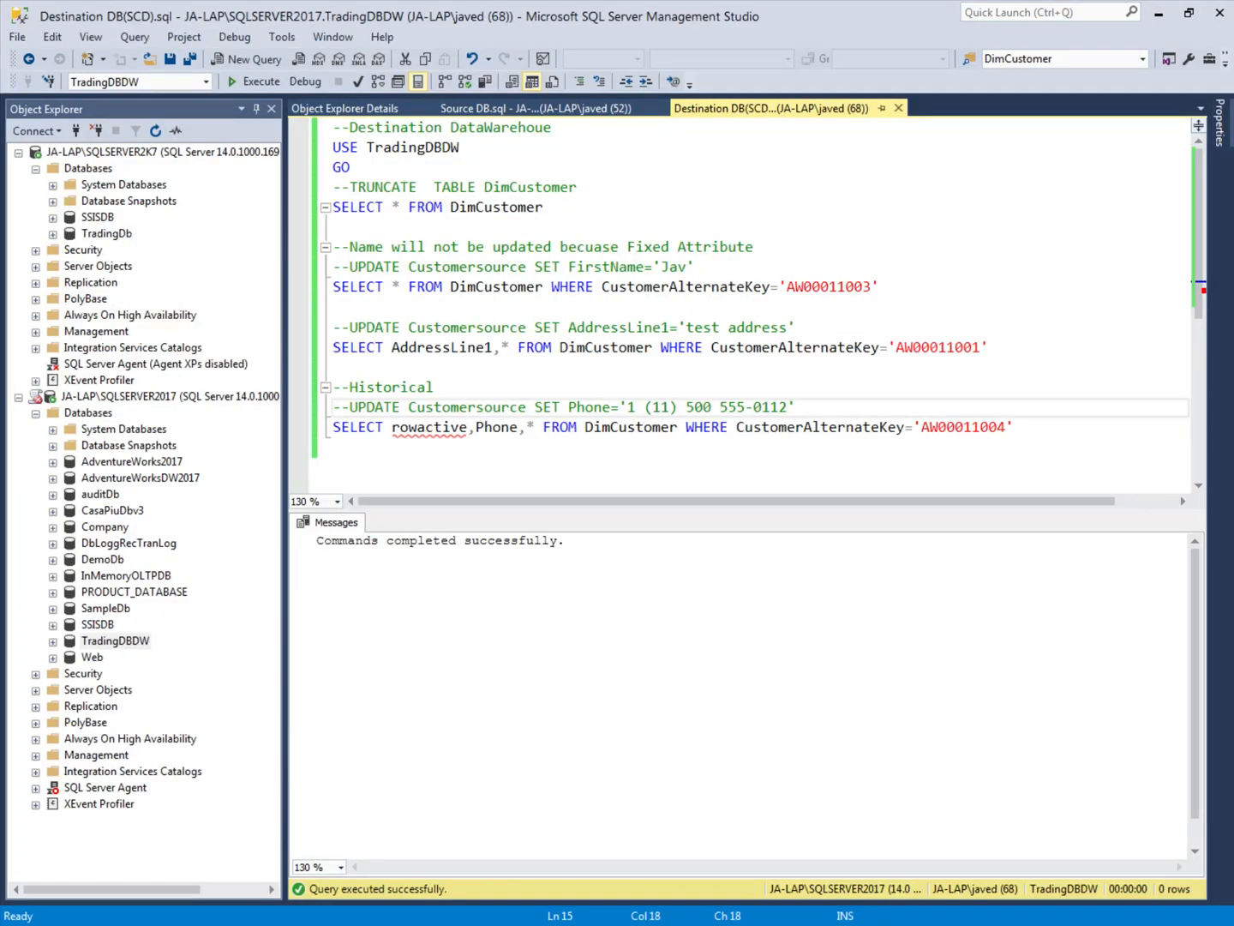
left_click(442, 248)
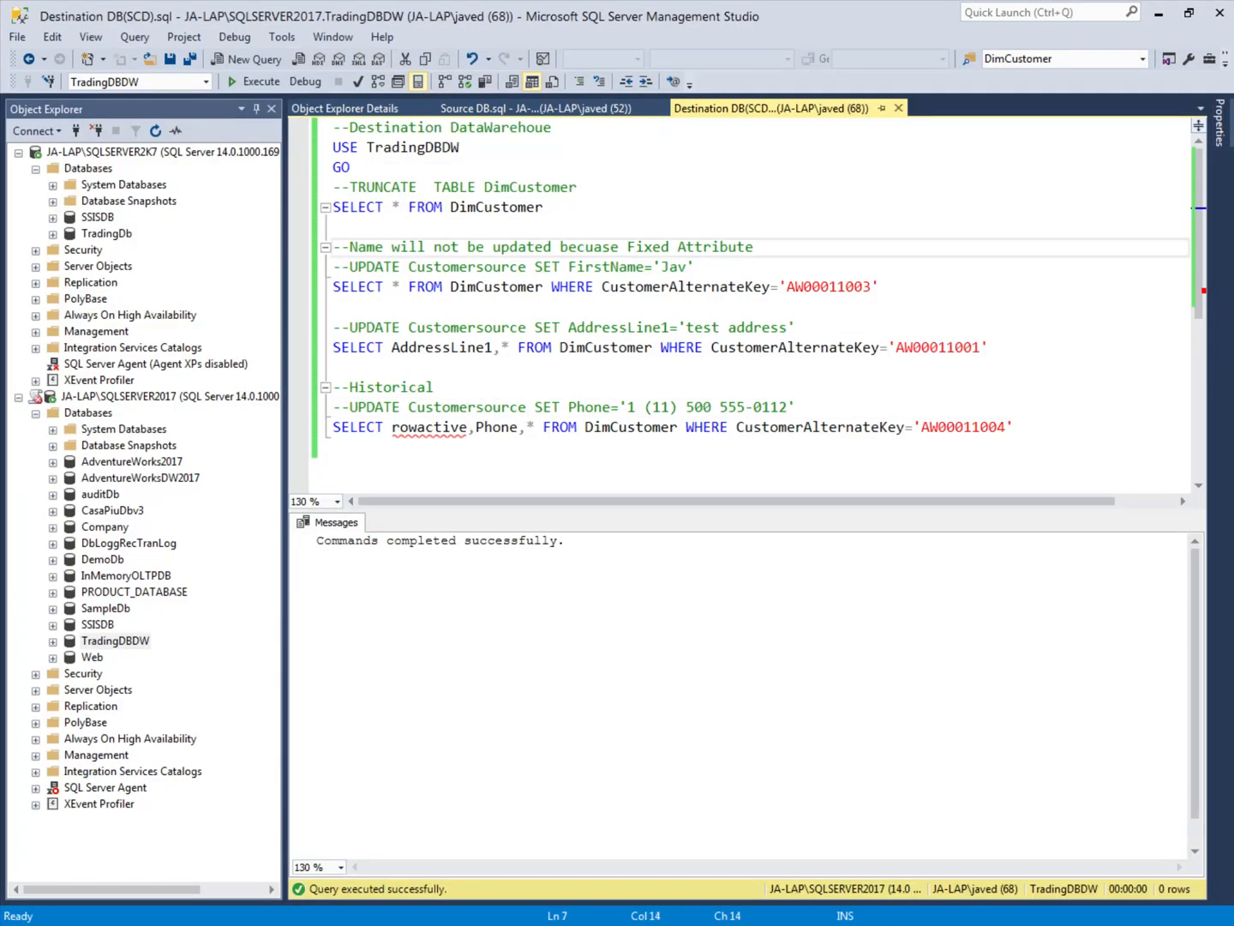
left_click_drag(544, 207, 333, 207)
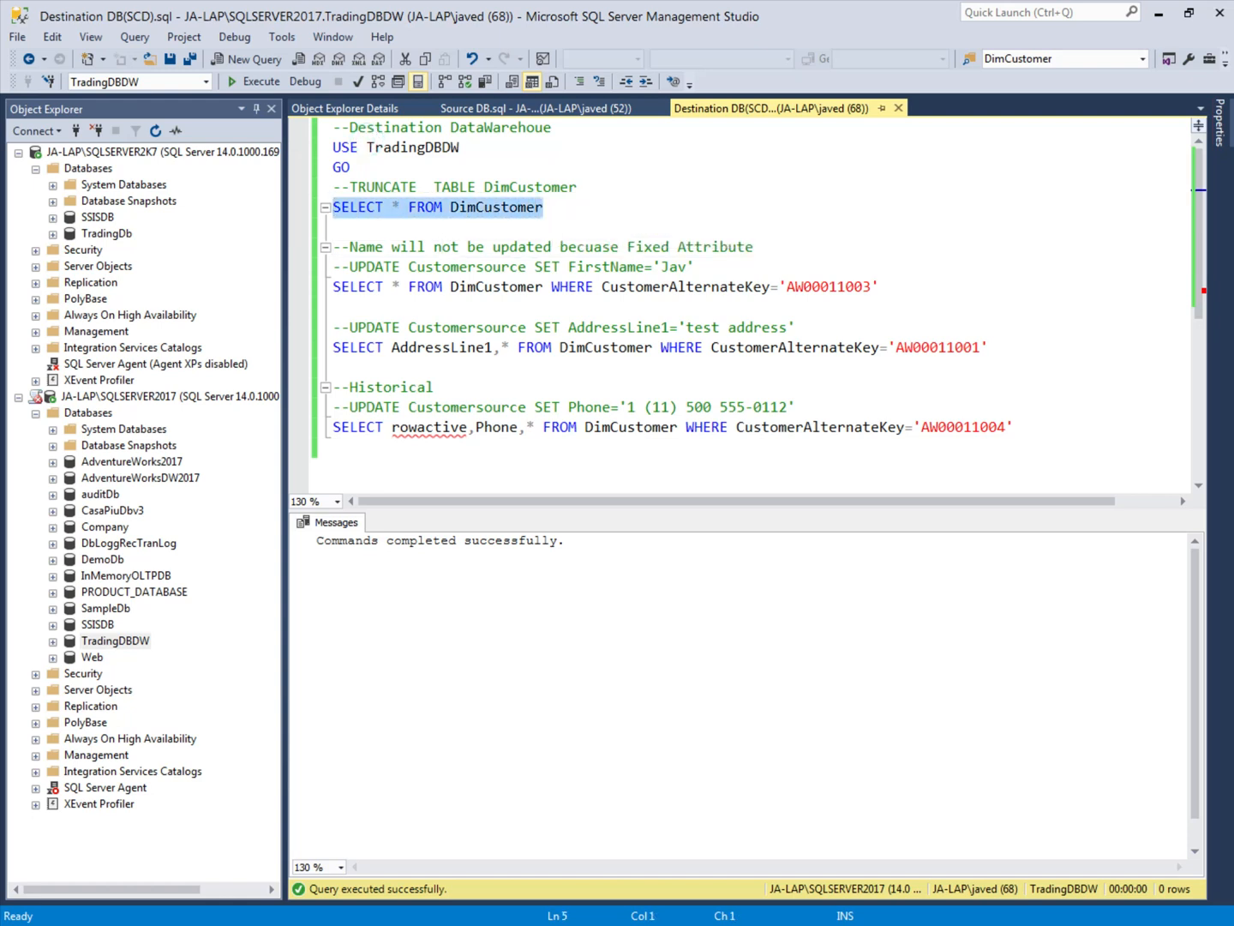
left_click(251, 81)
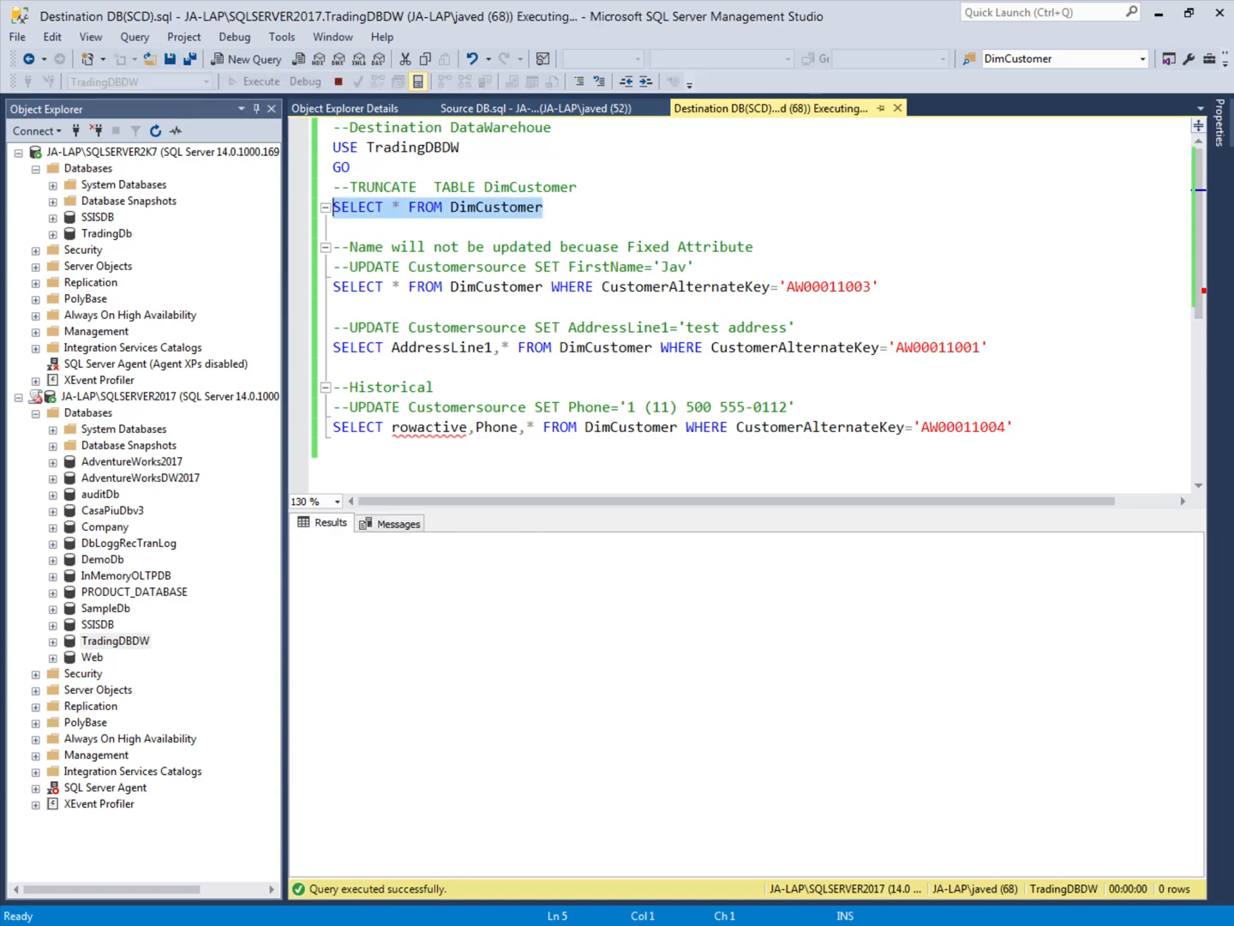
left_click(401, 524)
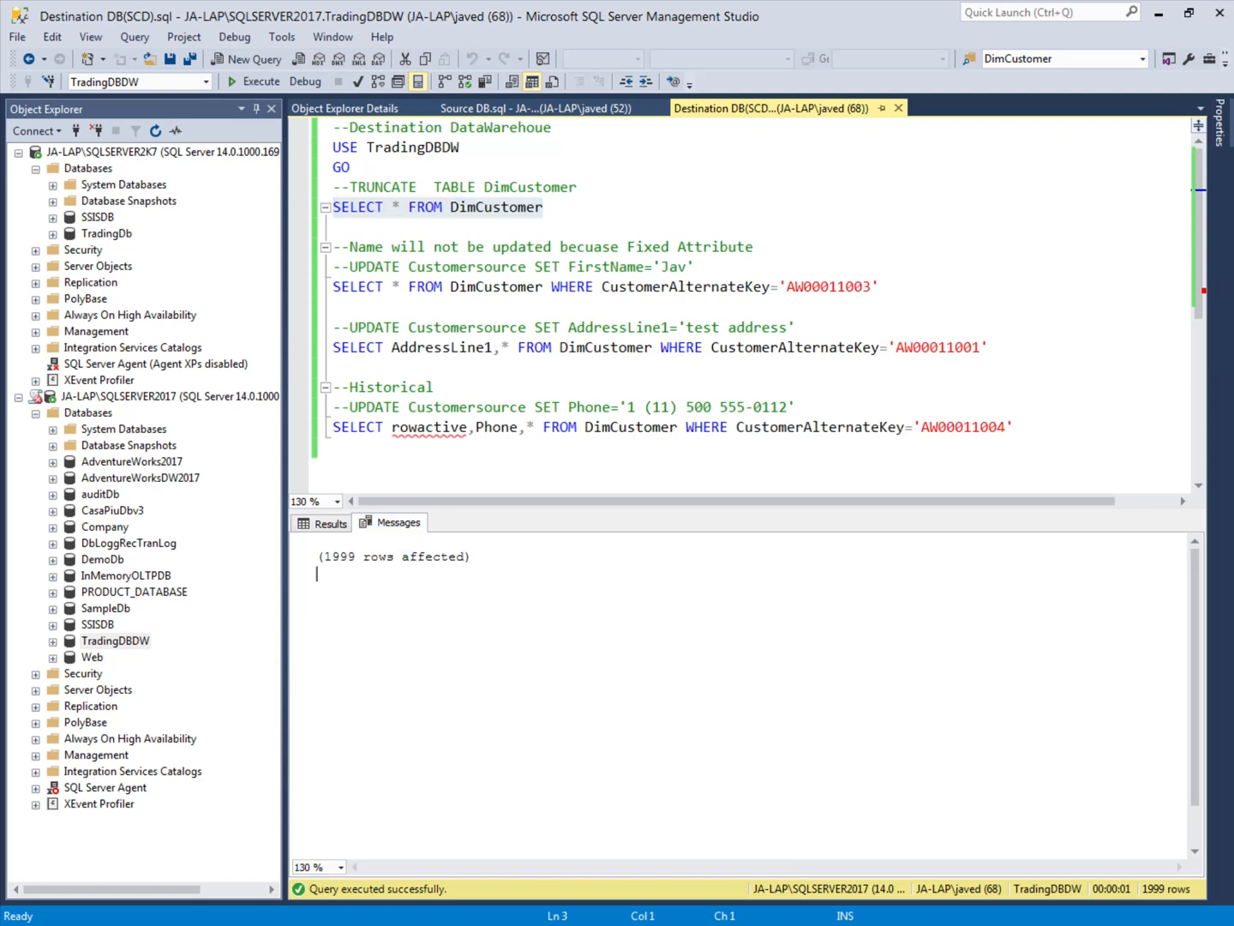
left_click(322, 524)
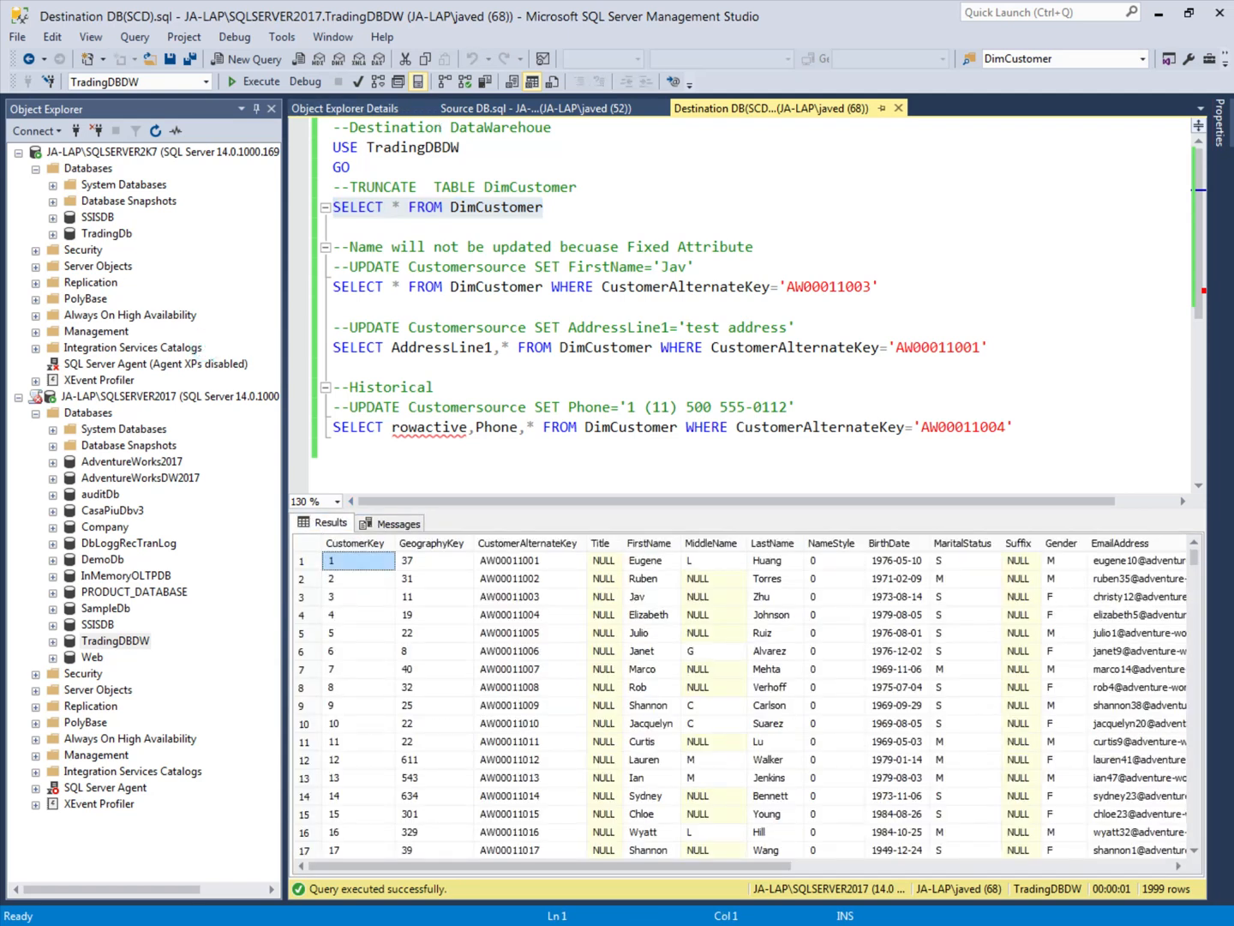
Step: In Source DB.sql, run the CustomerSource SELECT for the fixed-attribute test customer and inspect the row's FirstName
left_click(531, 108)
left_click(484, 227)
left_click(465, 270)
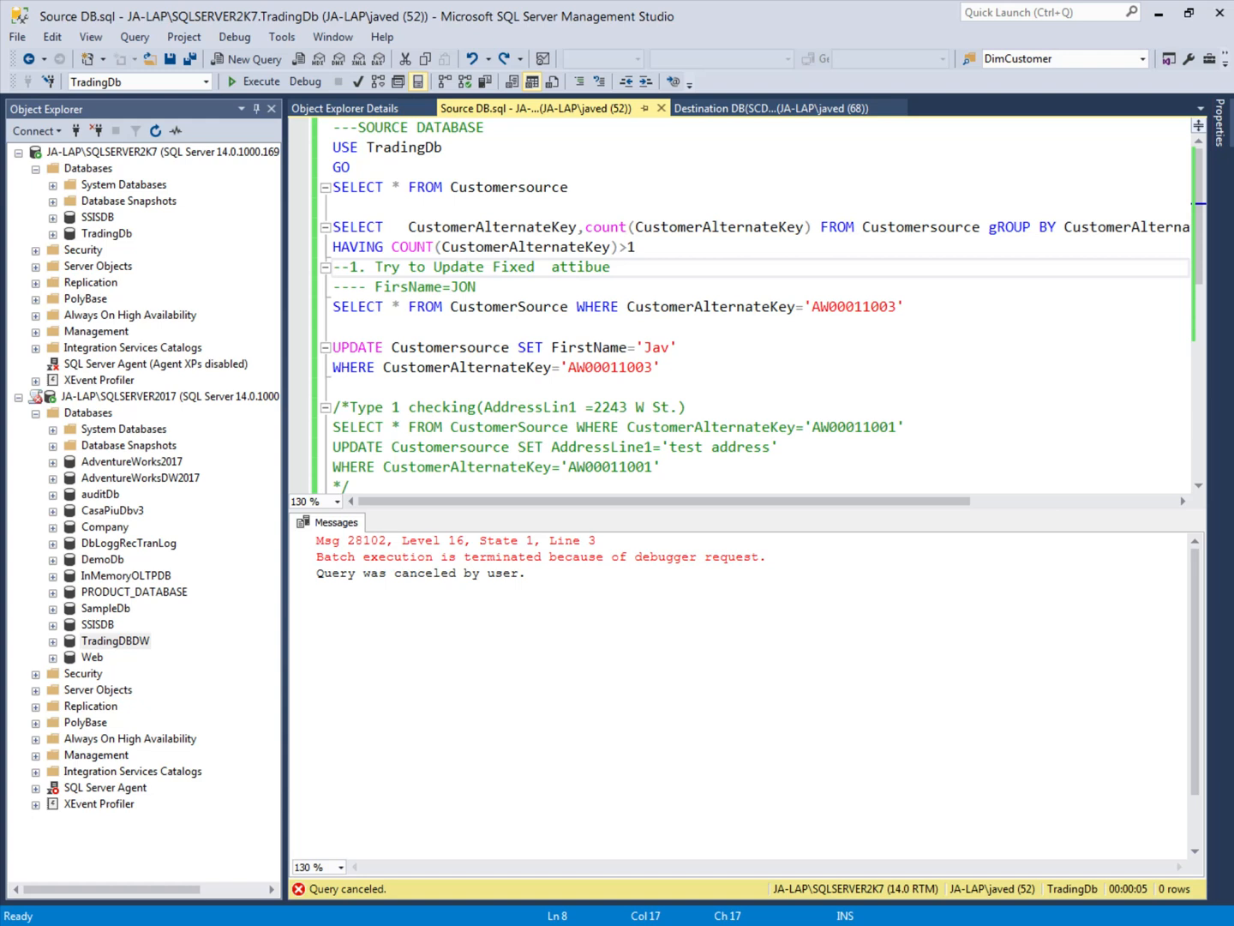
left_click_drag(337, 328, 375, 347)
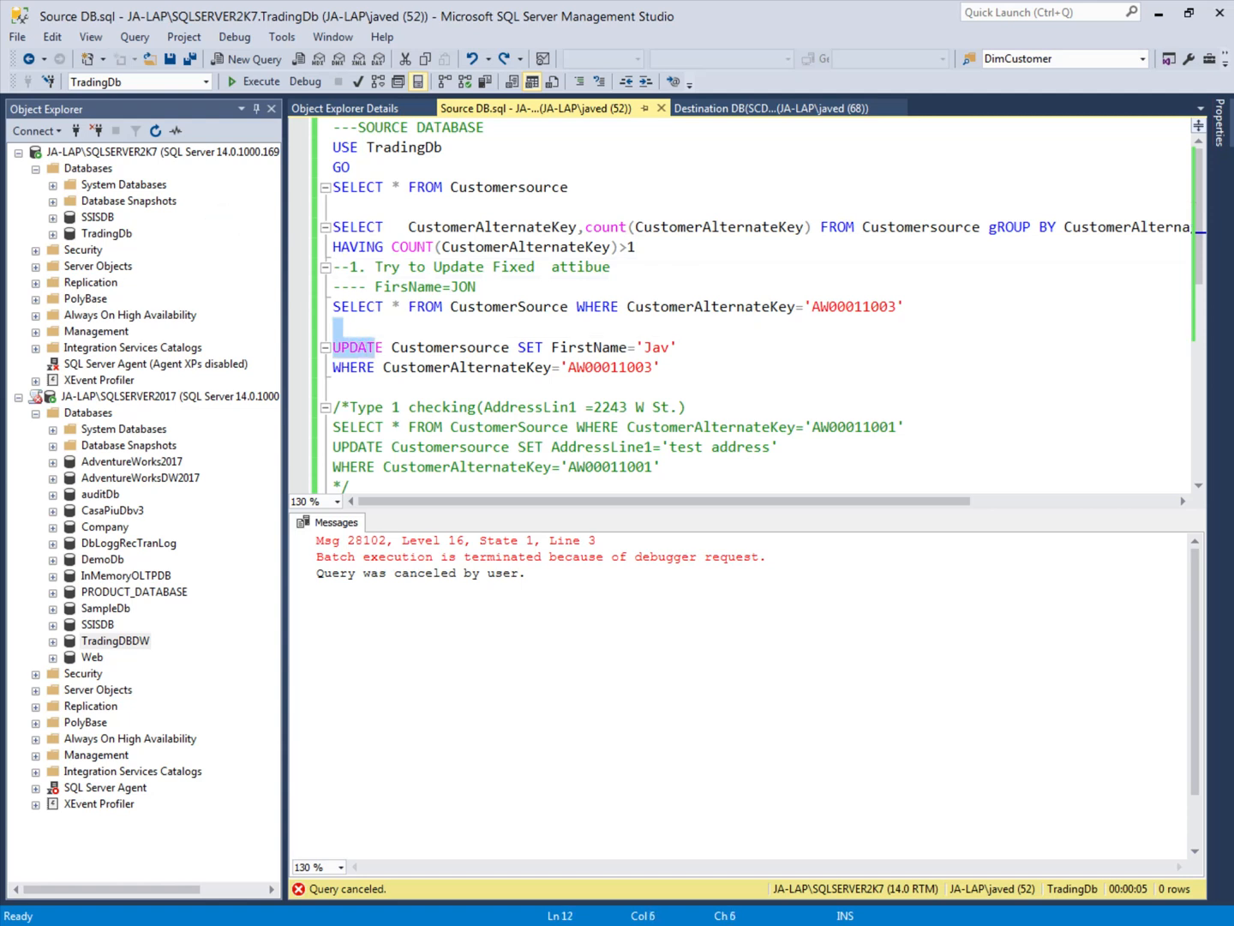
left_click(319, 308)
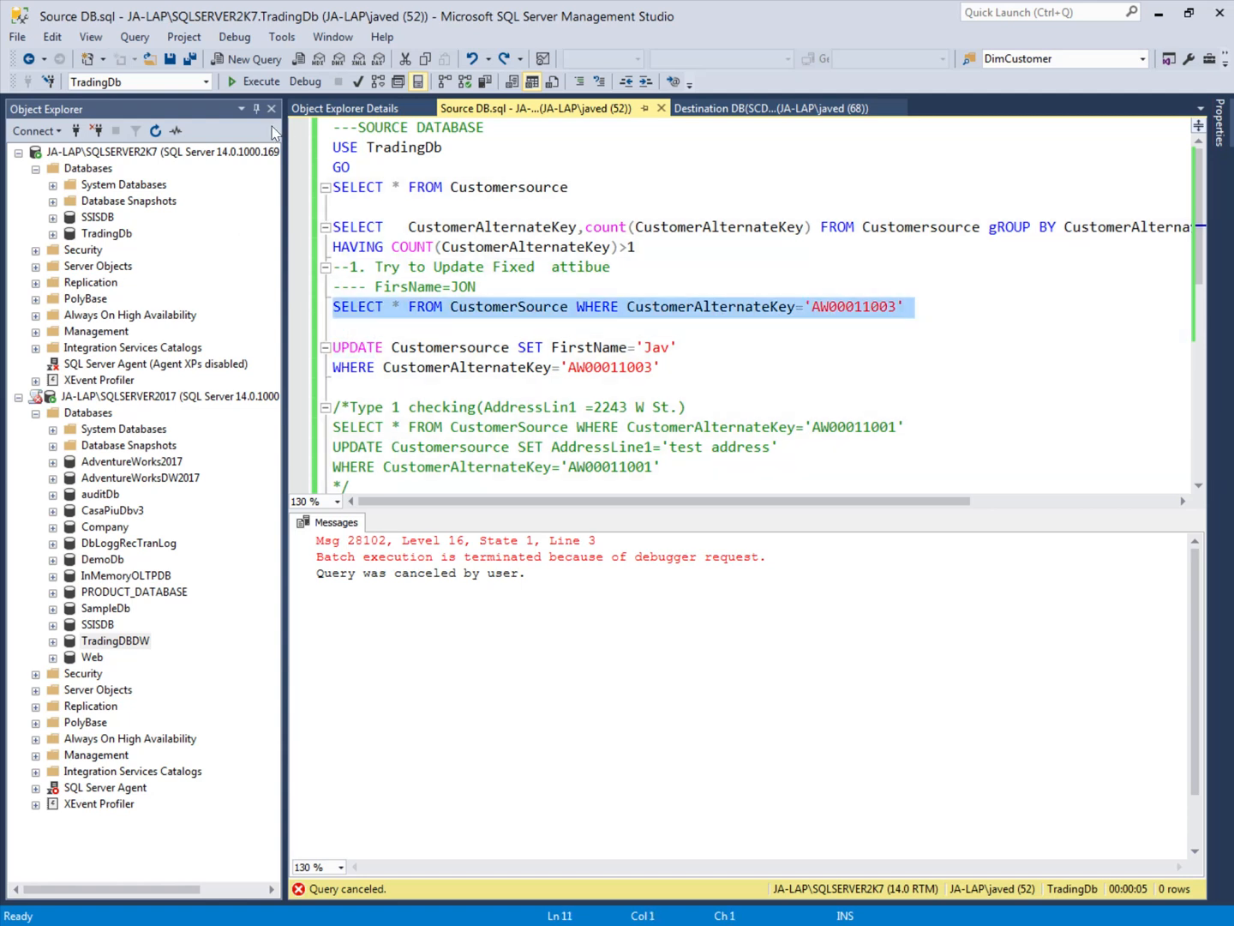
left_click(249, 83)
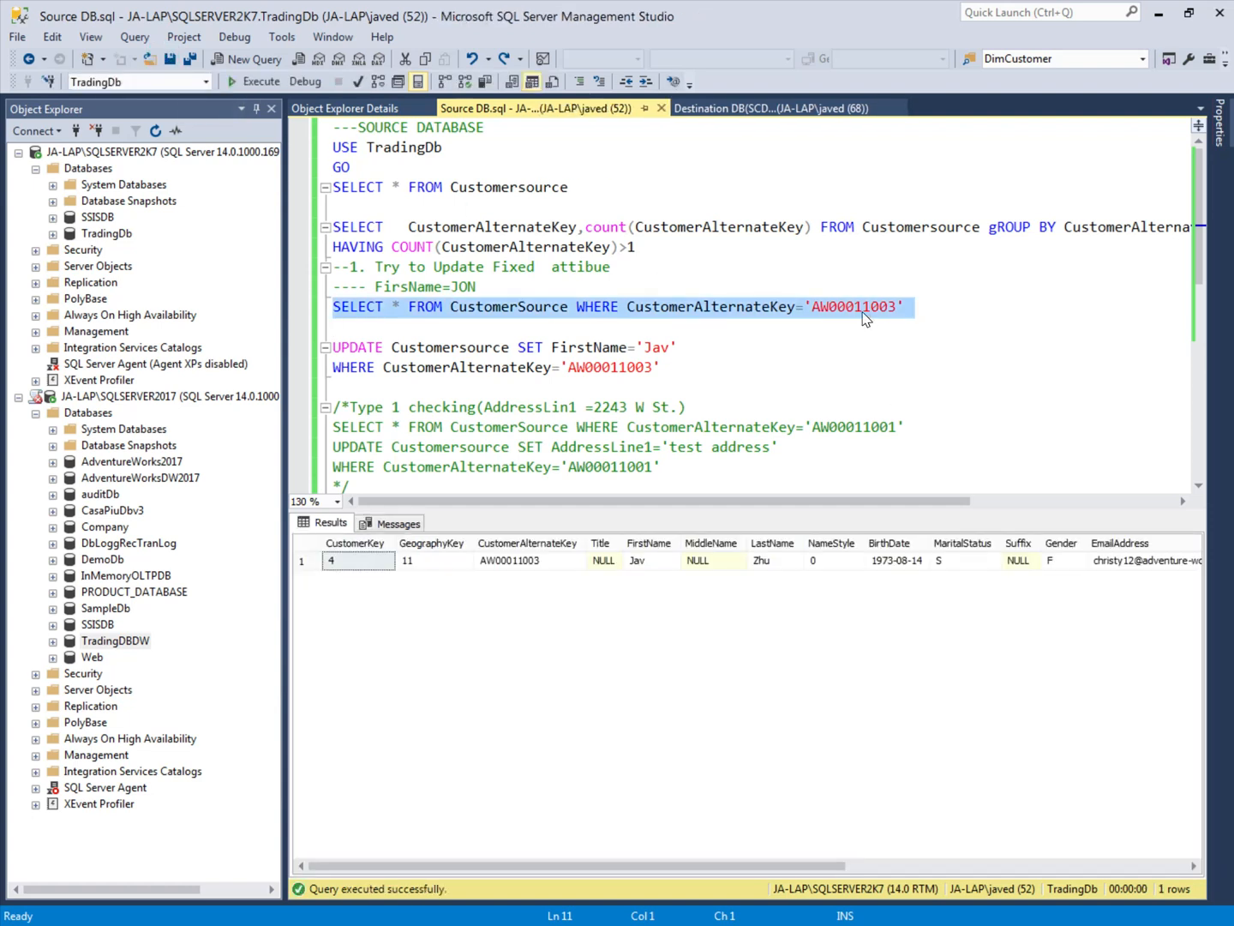
left_click(645, 560)
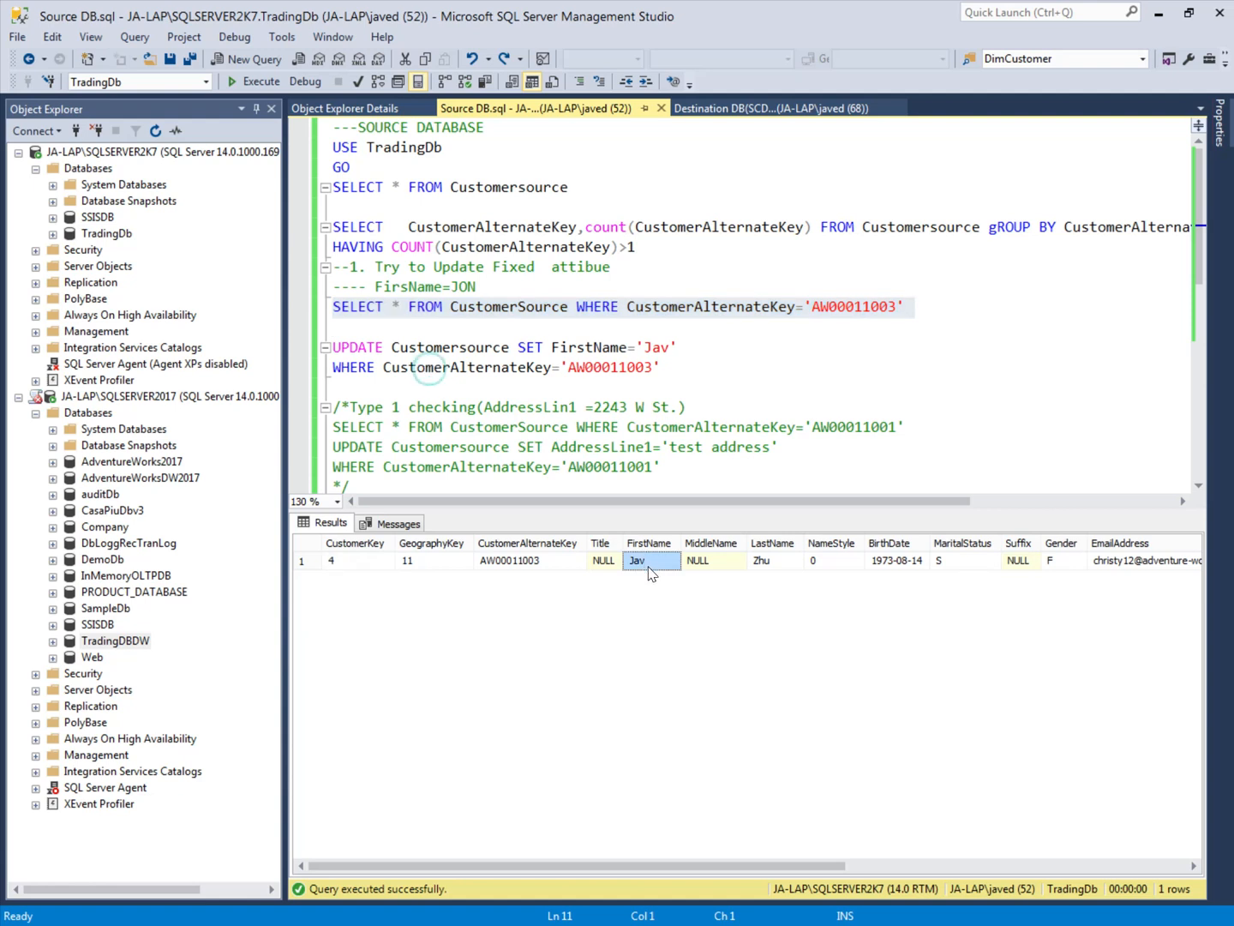
Step: Change the fixed-attribute UPDATE statement to set FirstName='test' and execute it together with its WHERE clause
double_click(659, 348)
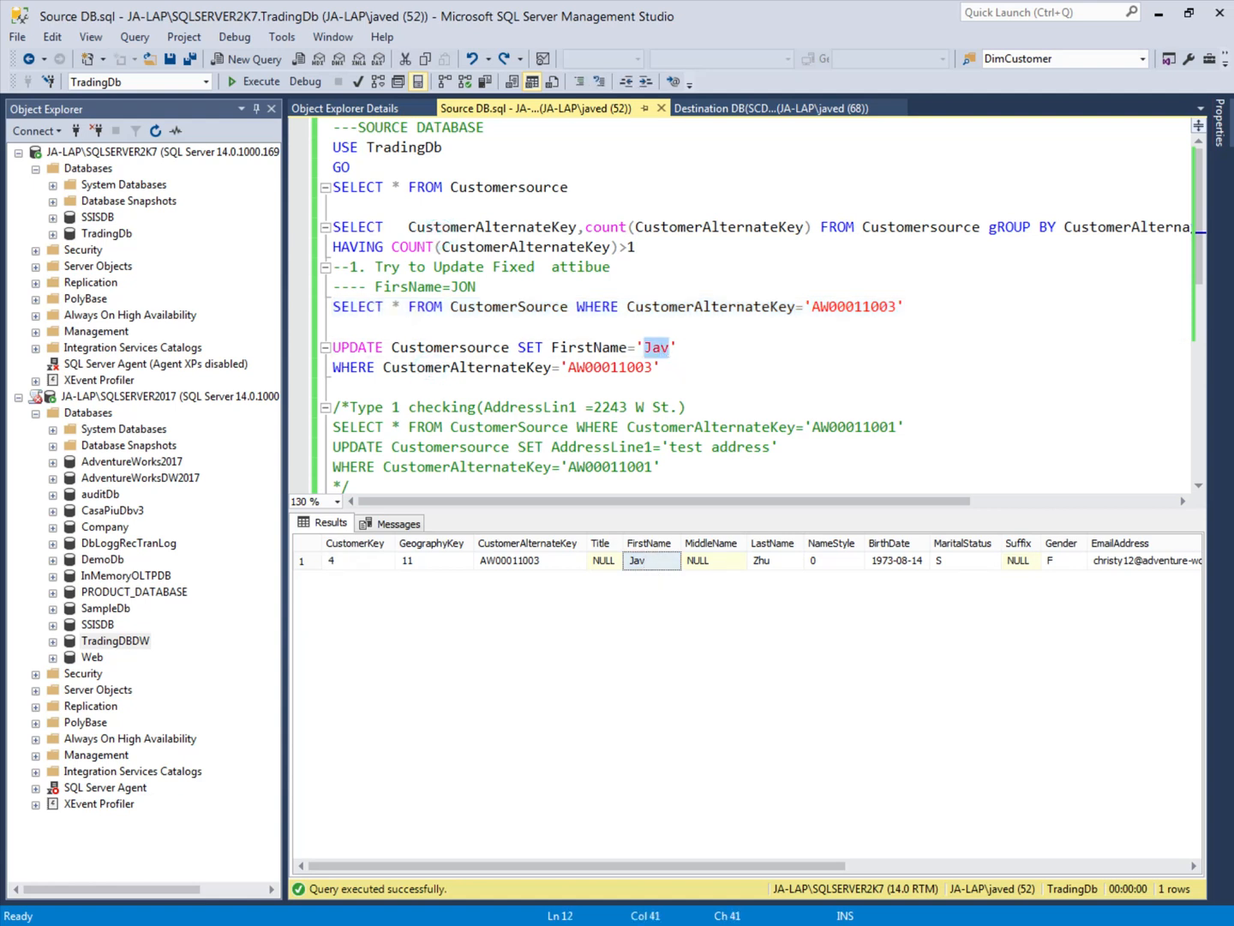
type("test")
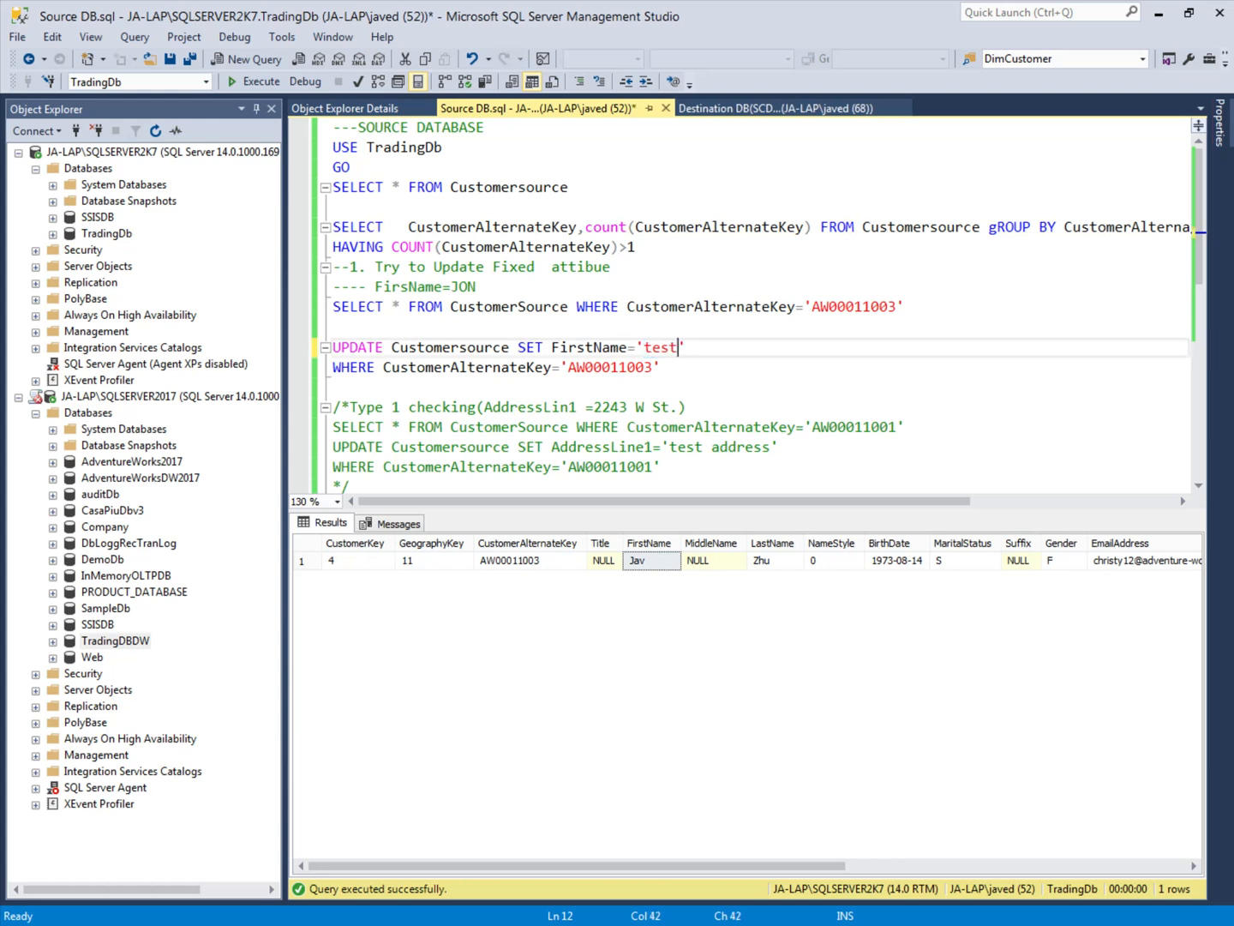
key("Down")
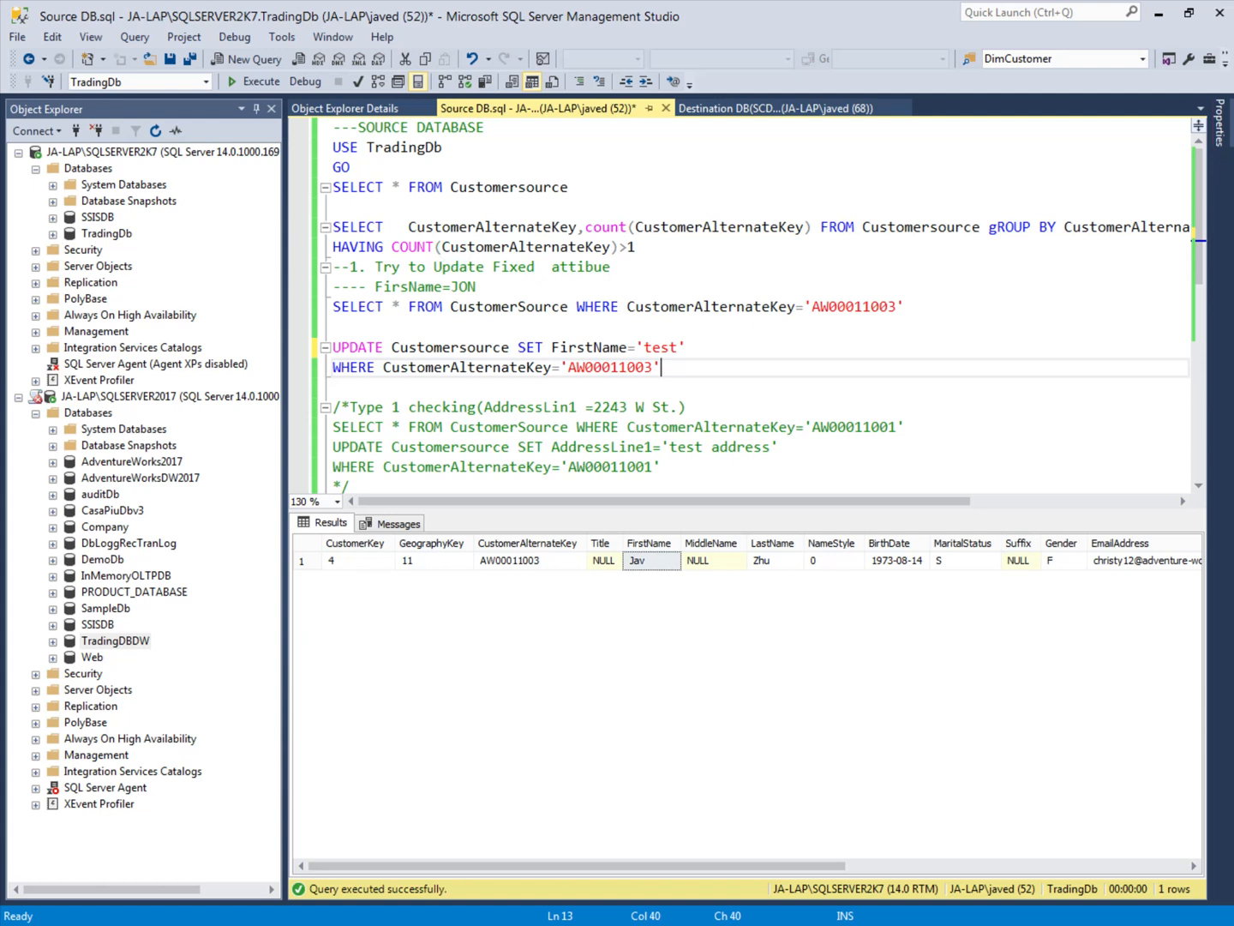
key("shift+Up")
key("shift+Home")
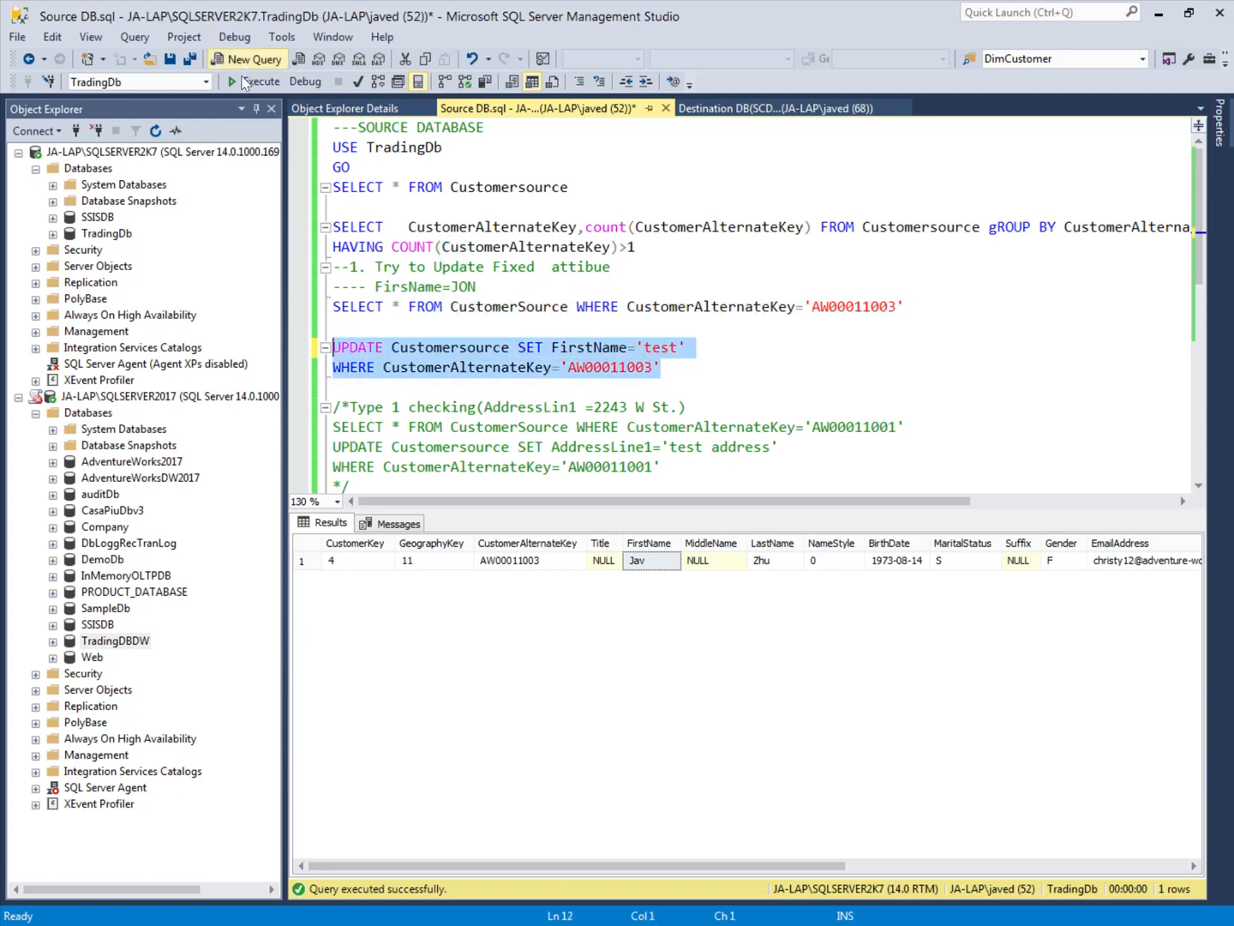
left_click(248, 81)
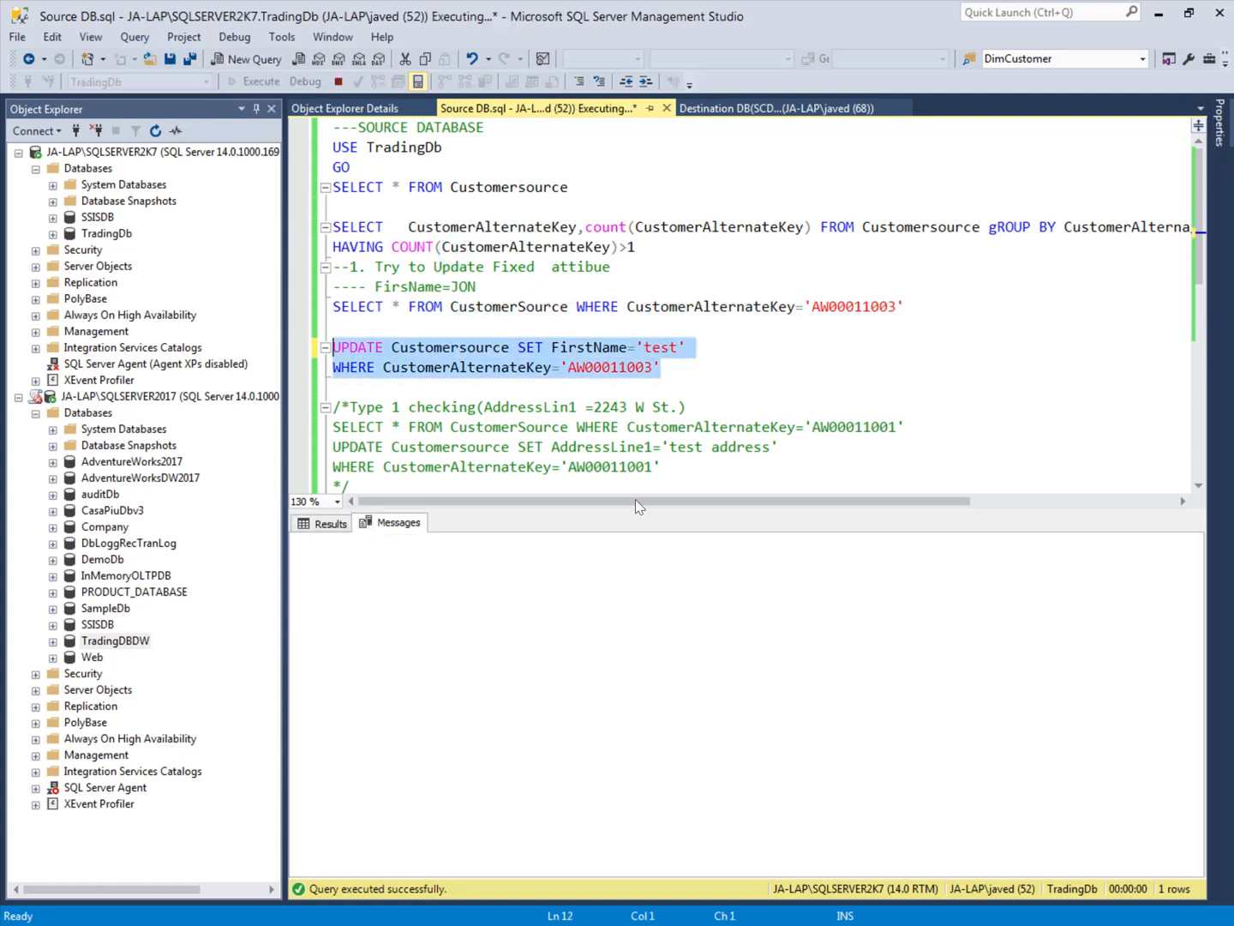
Step: Rerun the CustomerSource SELECT for the fixed-attribute test customer to check the updated FirstName
left_click(317, 306)
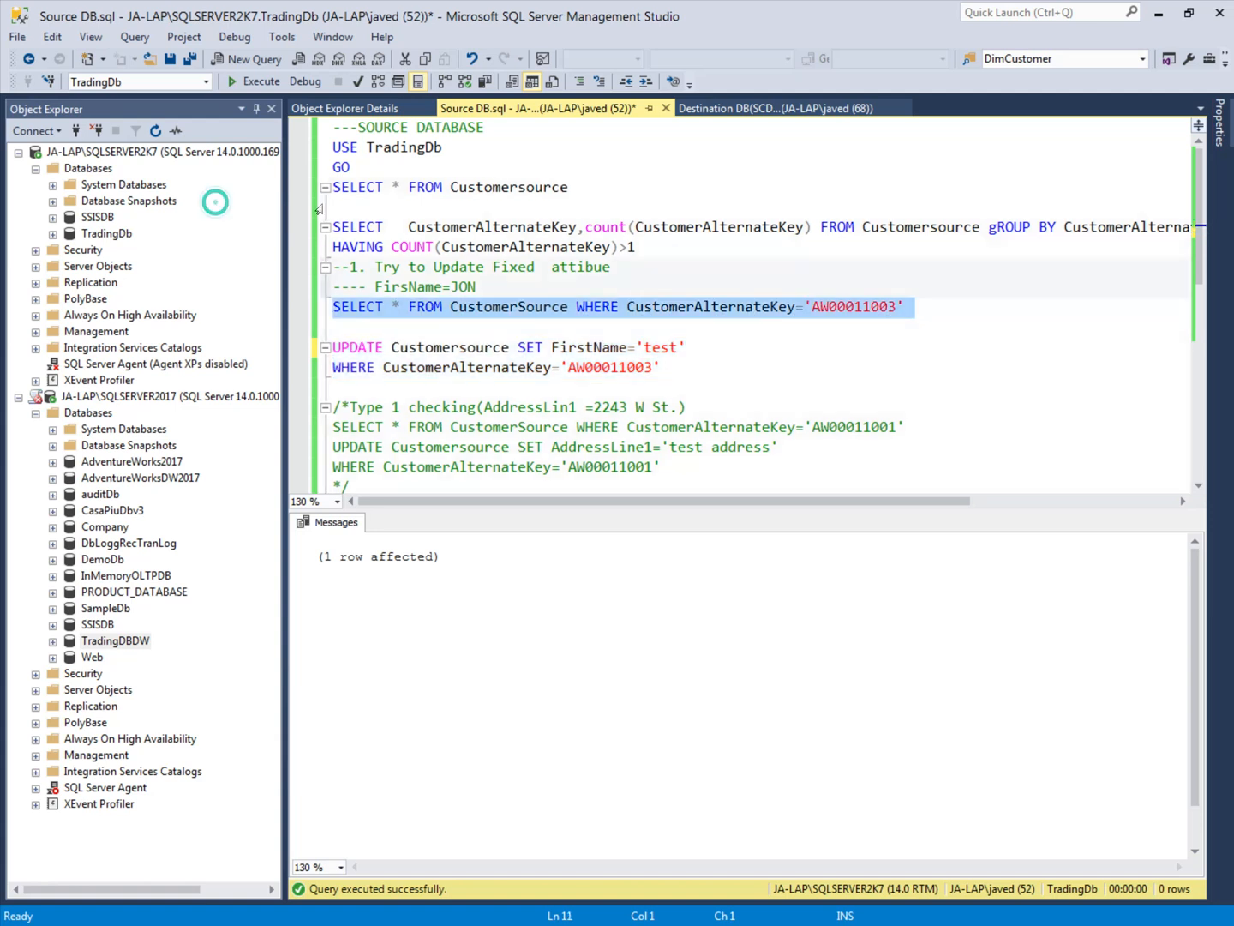
left_click(252, 81)
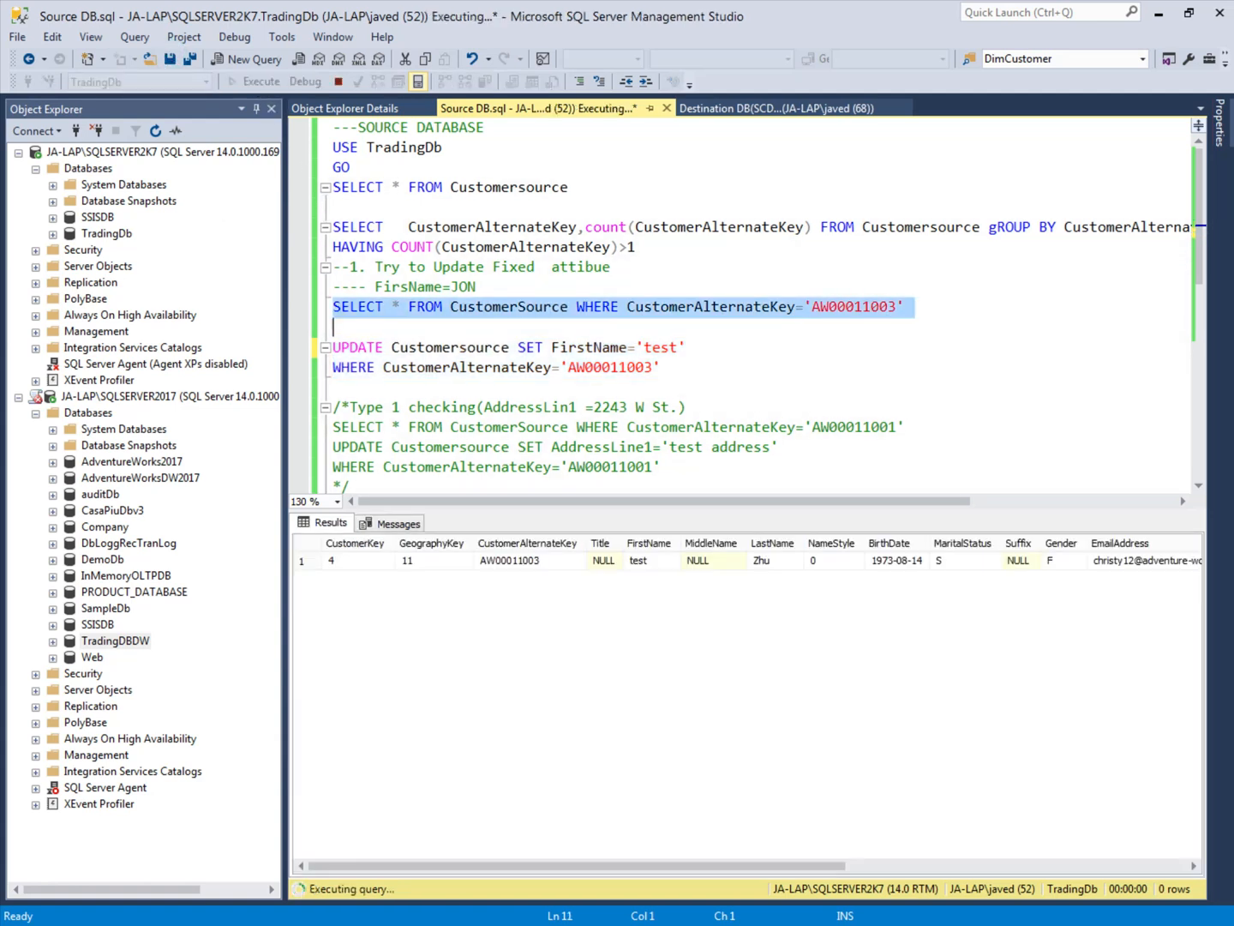
scroll(741, 304, "down", 1)
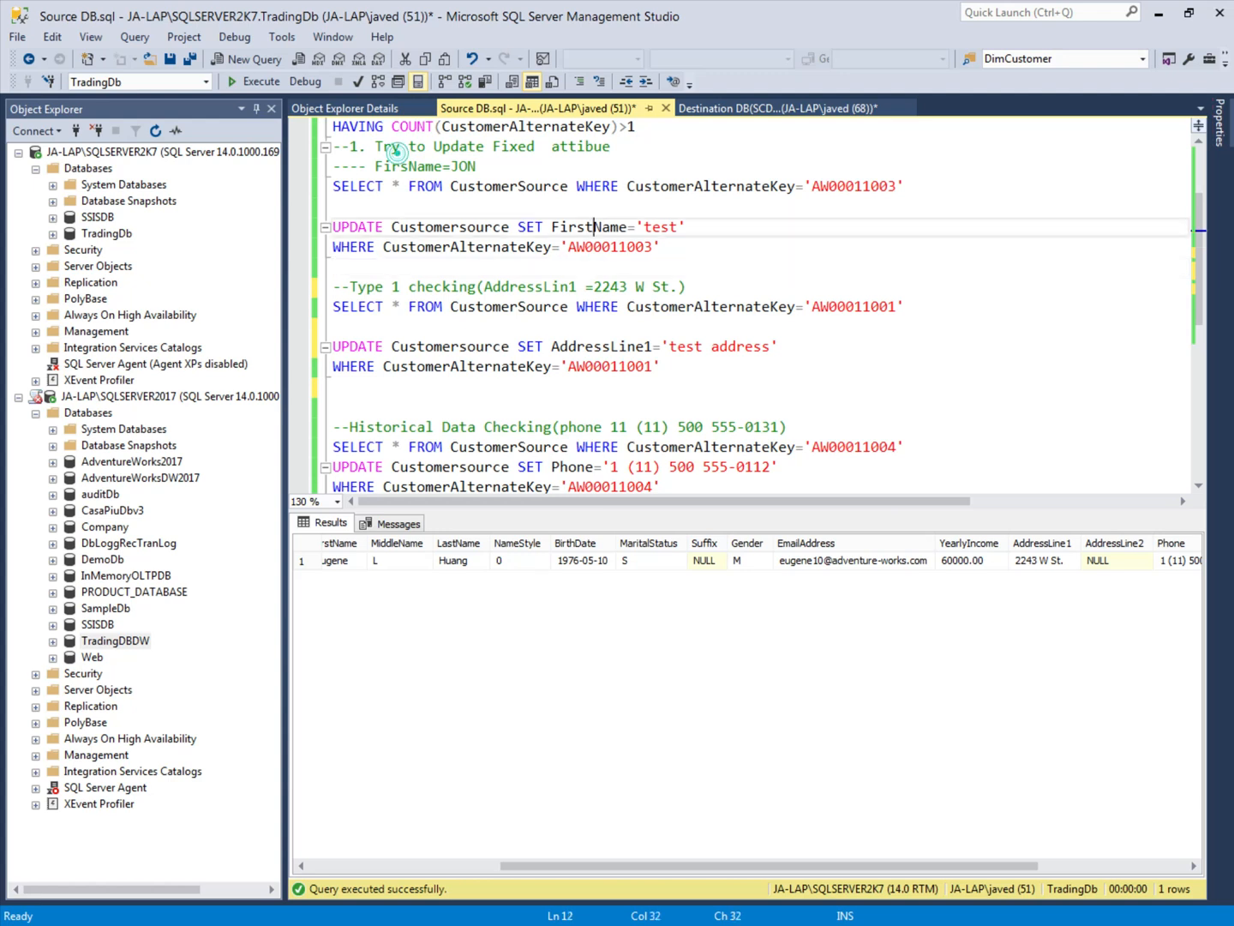
double_click(589, 228)
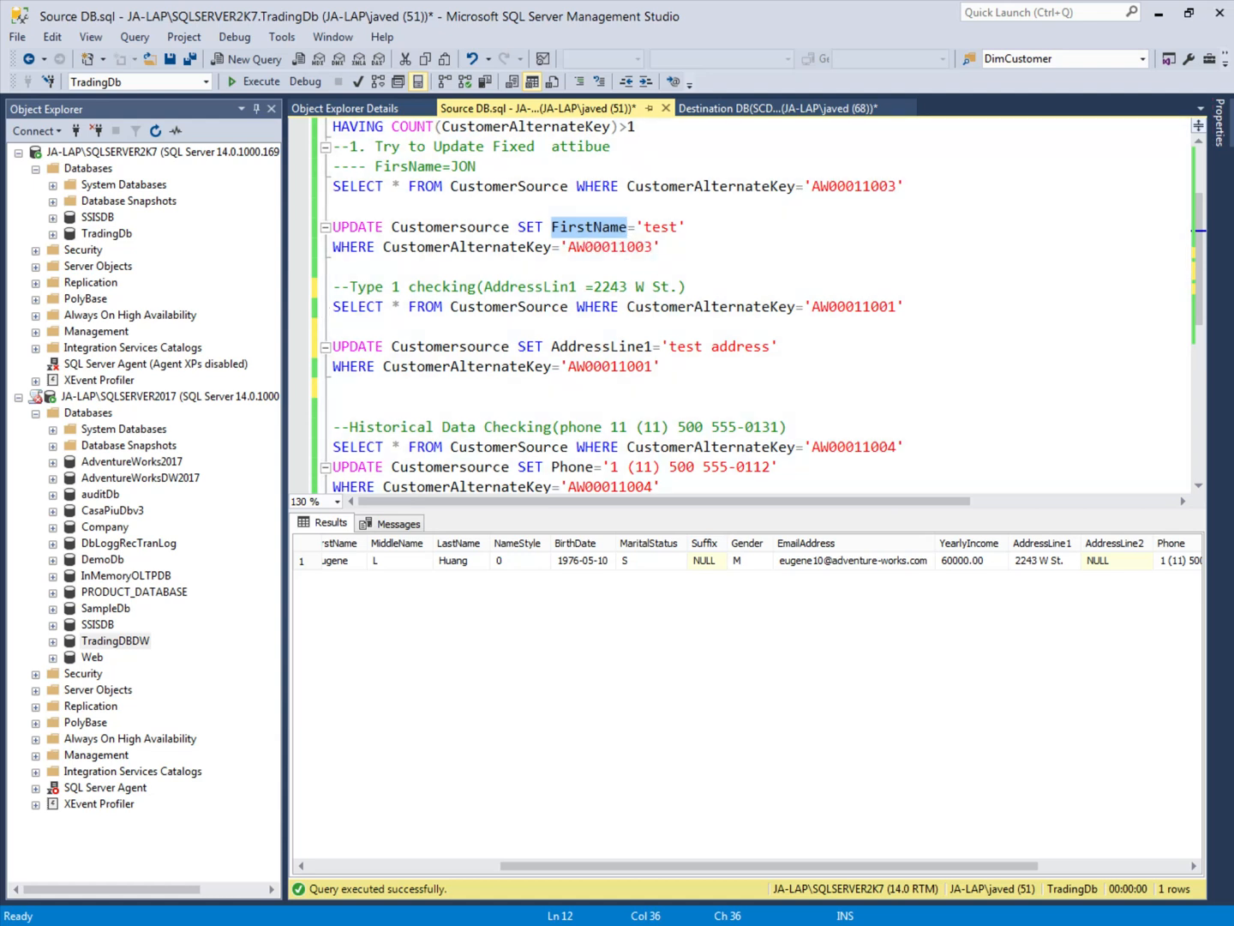
Step: Run the CustomerSource SELECT under the Type 1 checking comment and inspect the row's AddressLine1
left_click(840, 306)
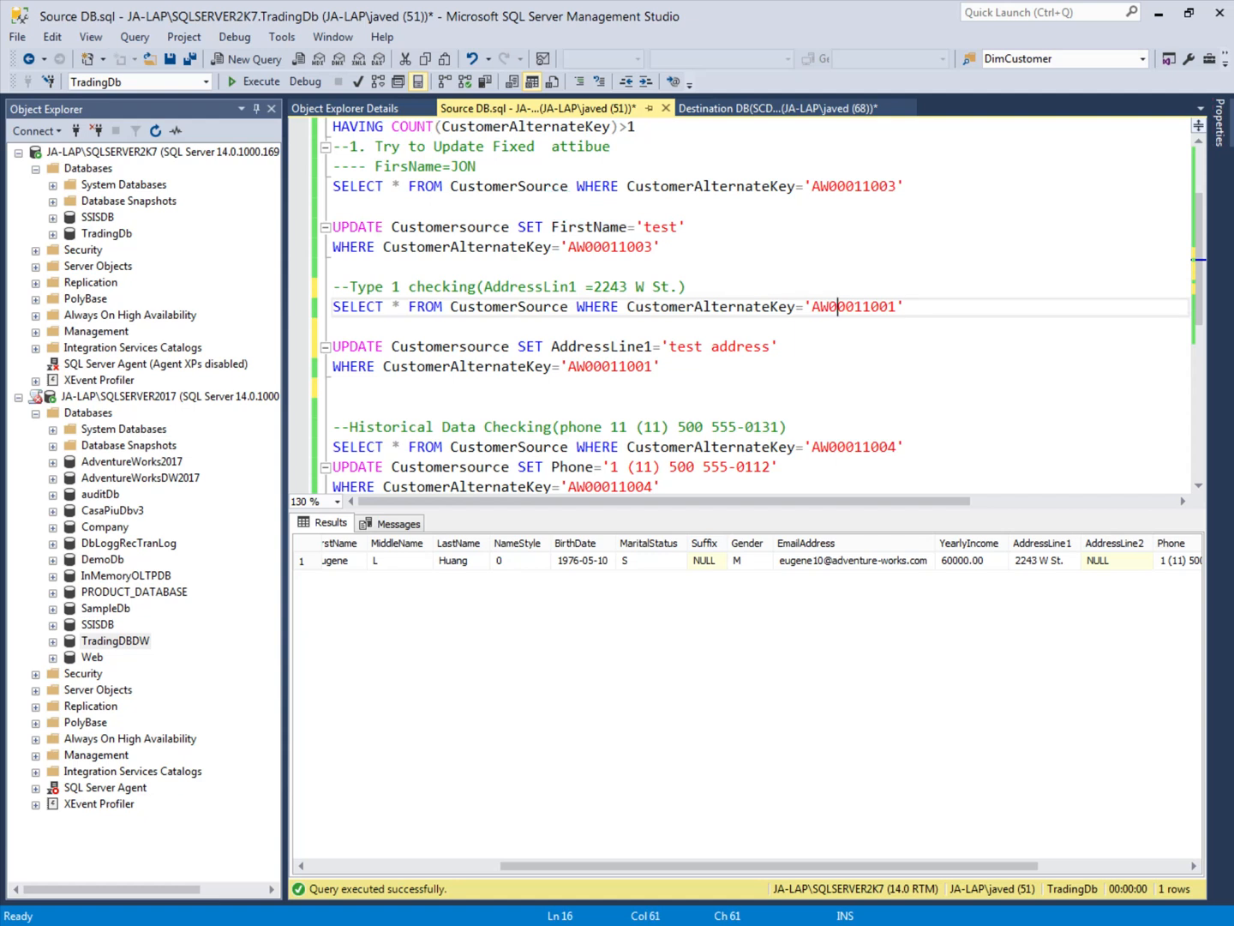
double_click(858, 307)
key("Home")
key("shift+Down")
left_click(254, 81)
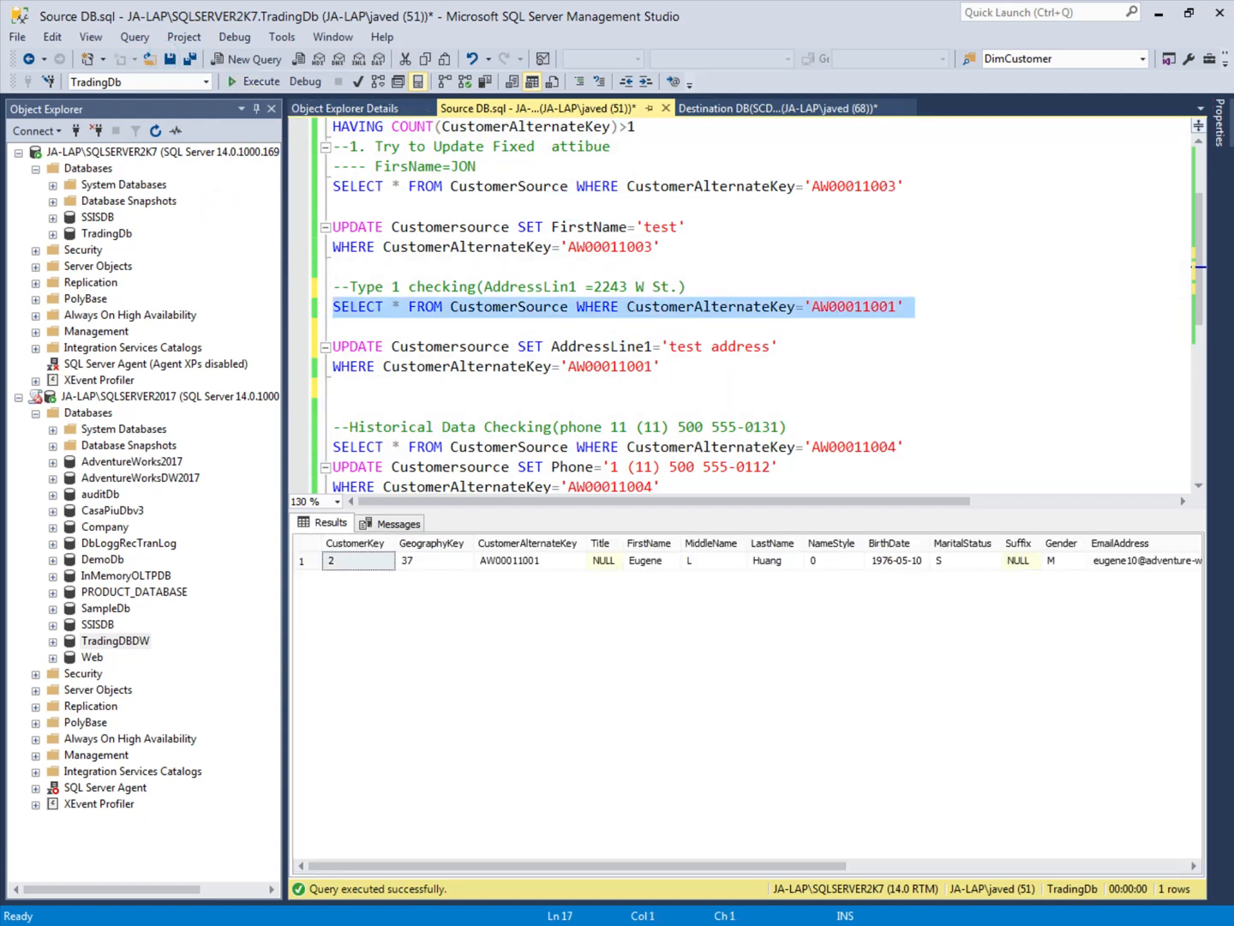
left_click_drag(743, 866, 1106, 872)
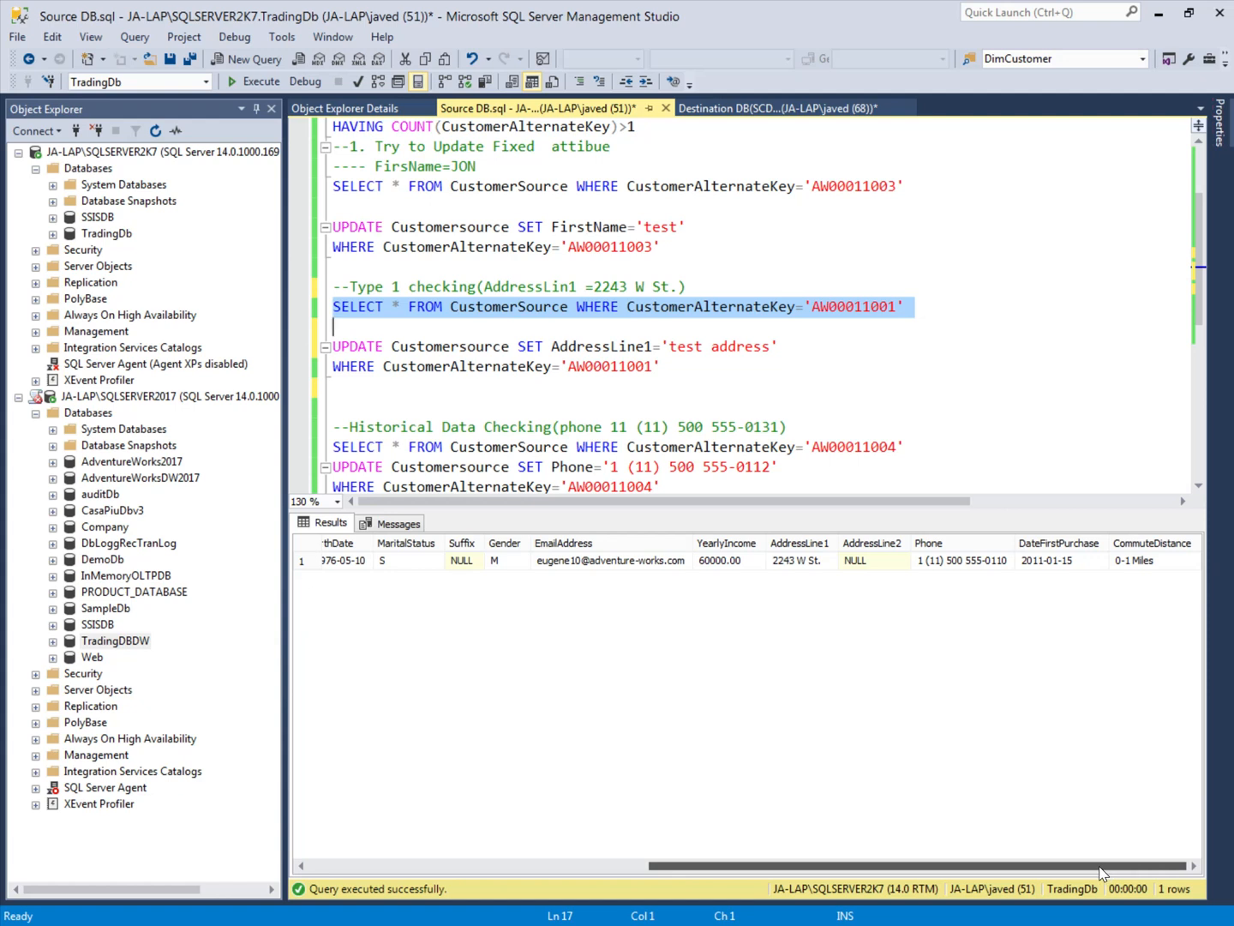
left_click(801, 566)
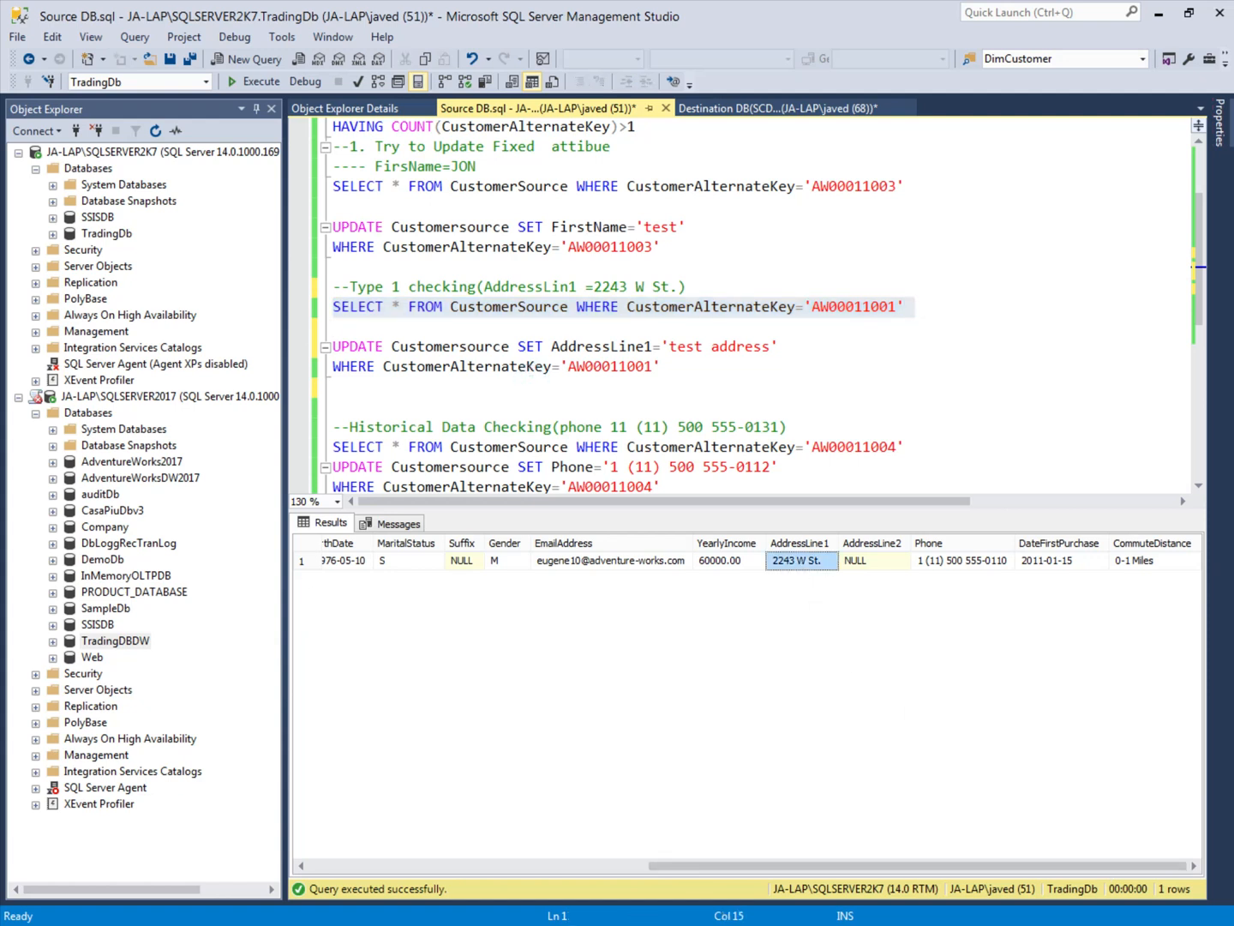
Step: Execute the Type 1 UPDATE on Customersource that sets AddressLine1='test address', including its WHERE clause
left_click(705, 347)
left_click_drag(677, 369, 336, 327)
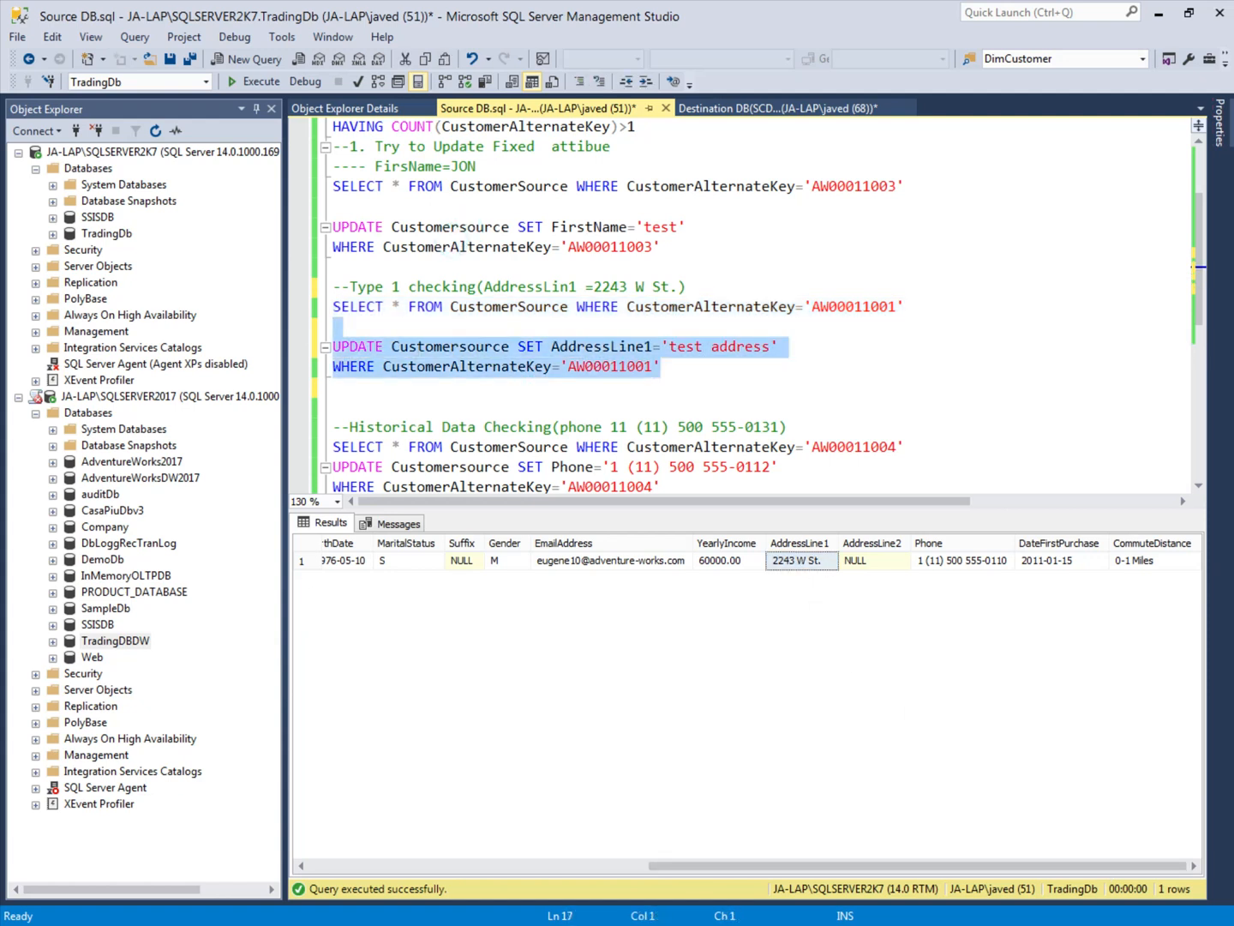
left_click(251, 81)
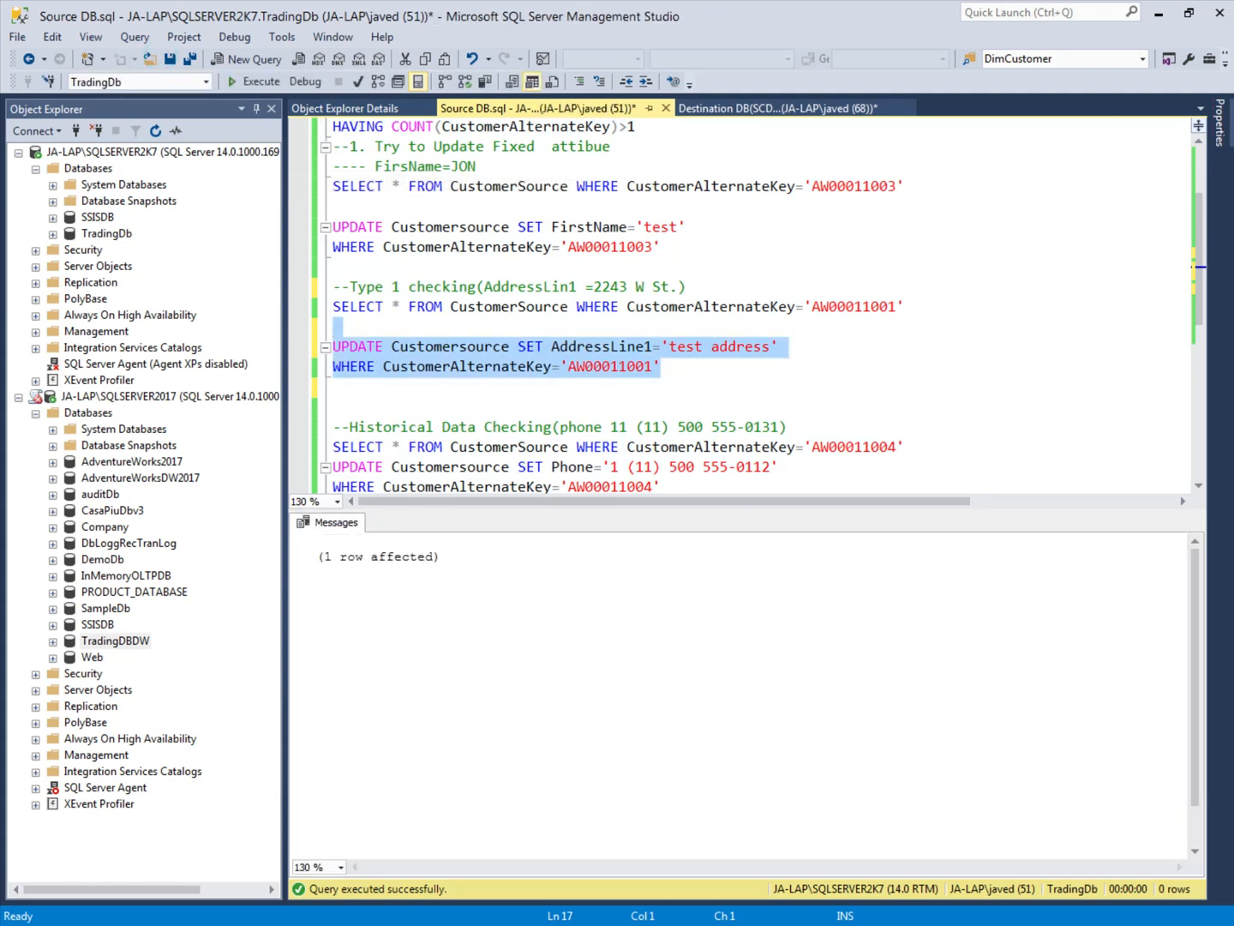
Step: Query CustomerSource for the historical-data test customer's Phone, and execute the prepared UPDATE that changes that phone number
left_click(468, 306)
scroll(313, 202, "down", 1)
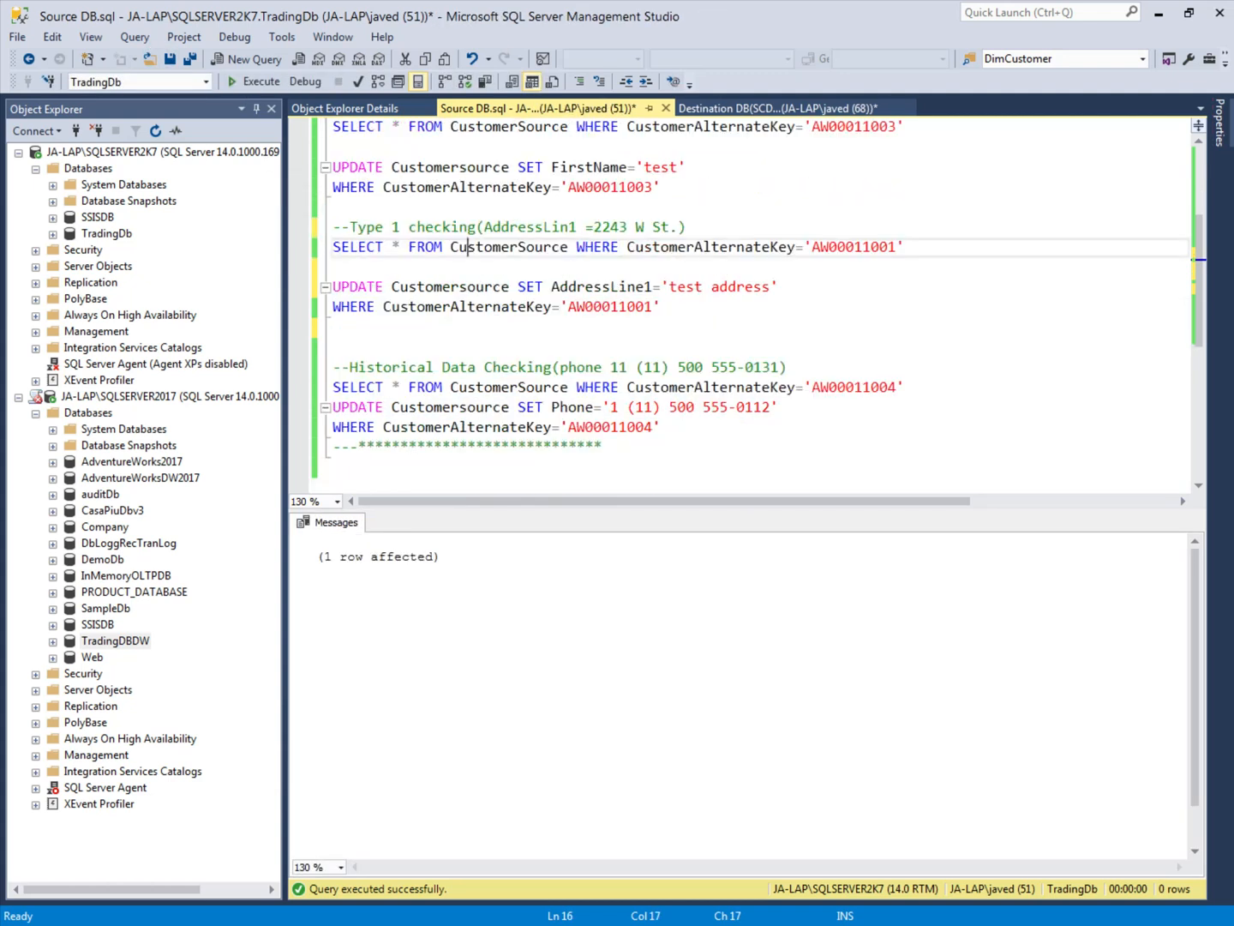
left_click(325, 388)
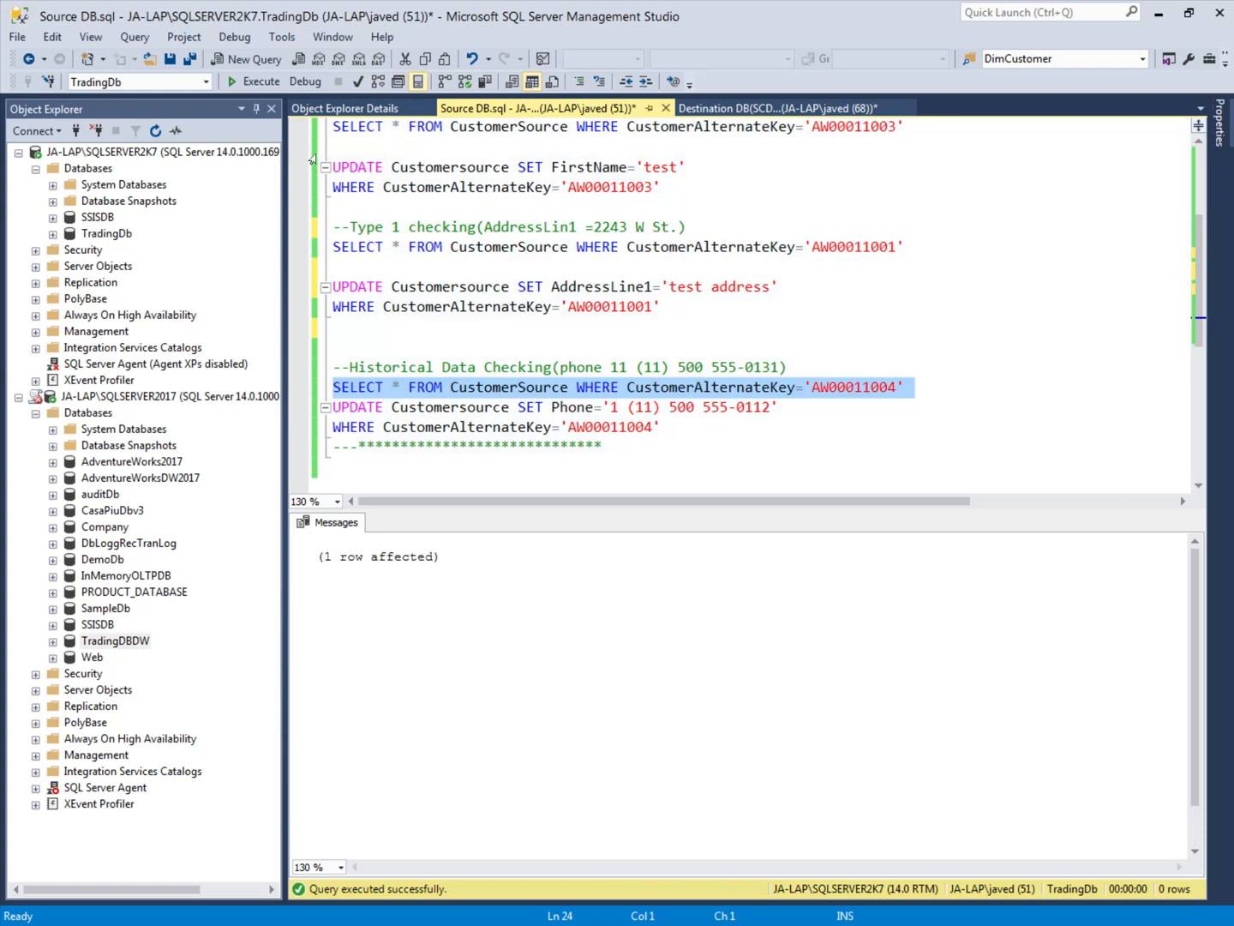
left_click(261, 82)
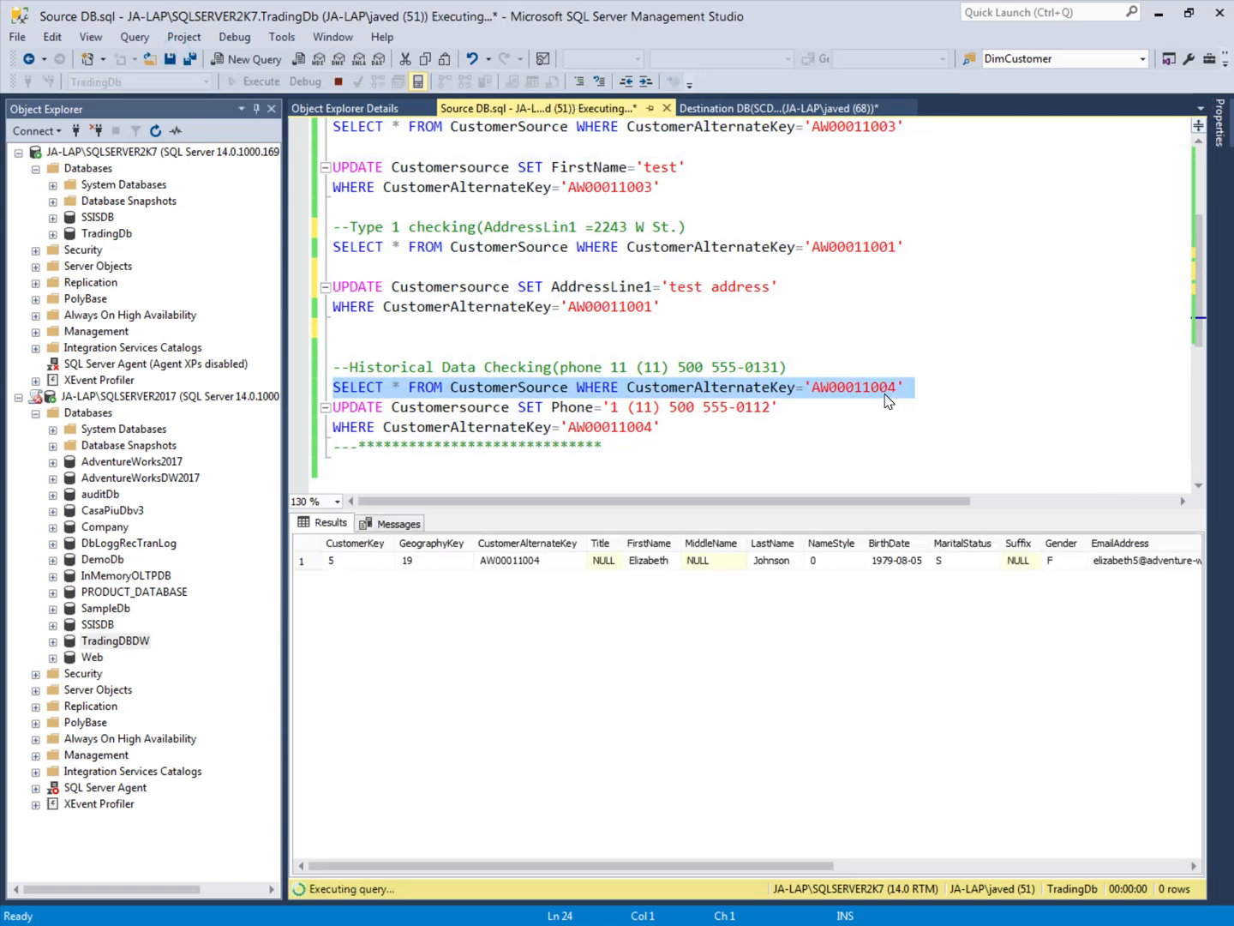
left_click_drag(686, 866, 1015, 898)
left_click(1027, 563)
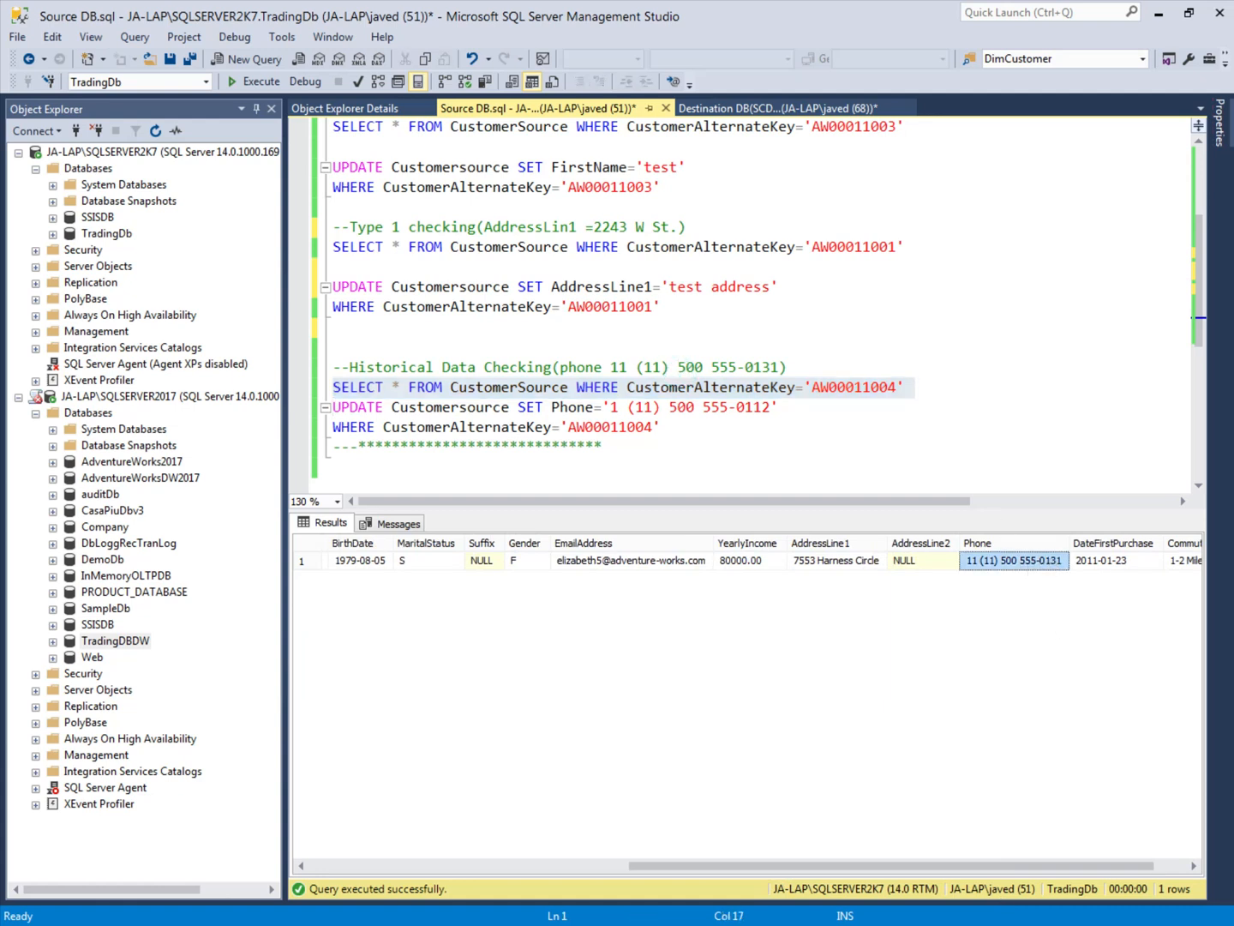
left_click_drag(665, 426, 332, 406)
left_click(245, 81)
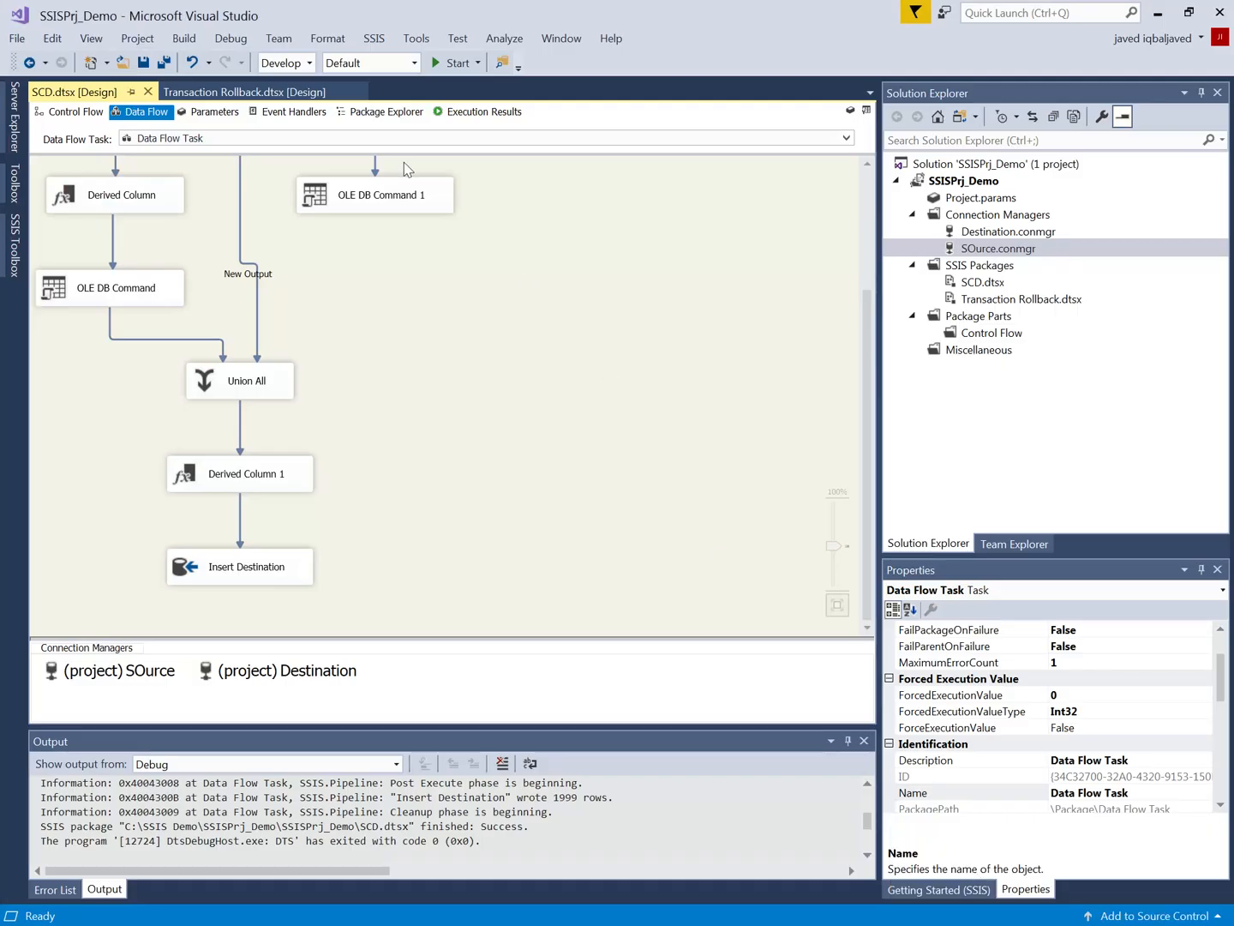
Step: Run the SCD.dtsx package and examine the row counts on the Slowly Changing Dimension outputs and downstream data flow components
left_click(449, 65)
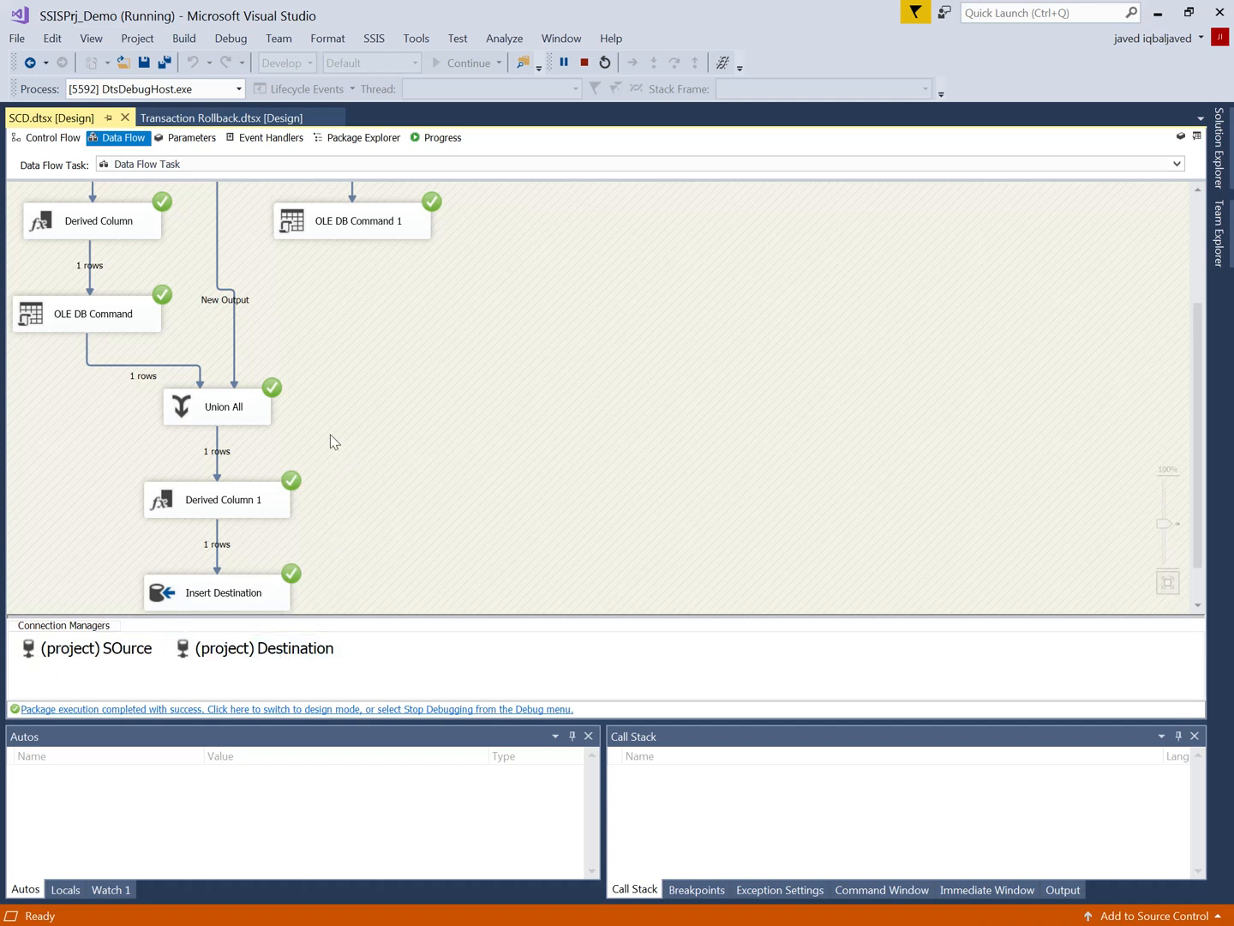
scroll(505, 497, "up", 1)
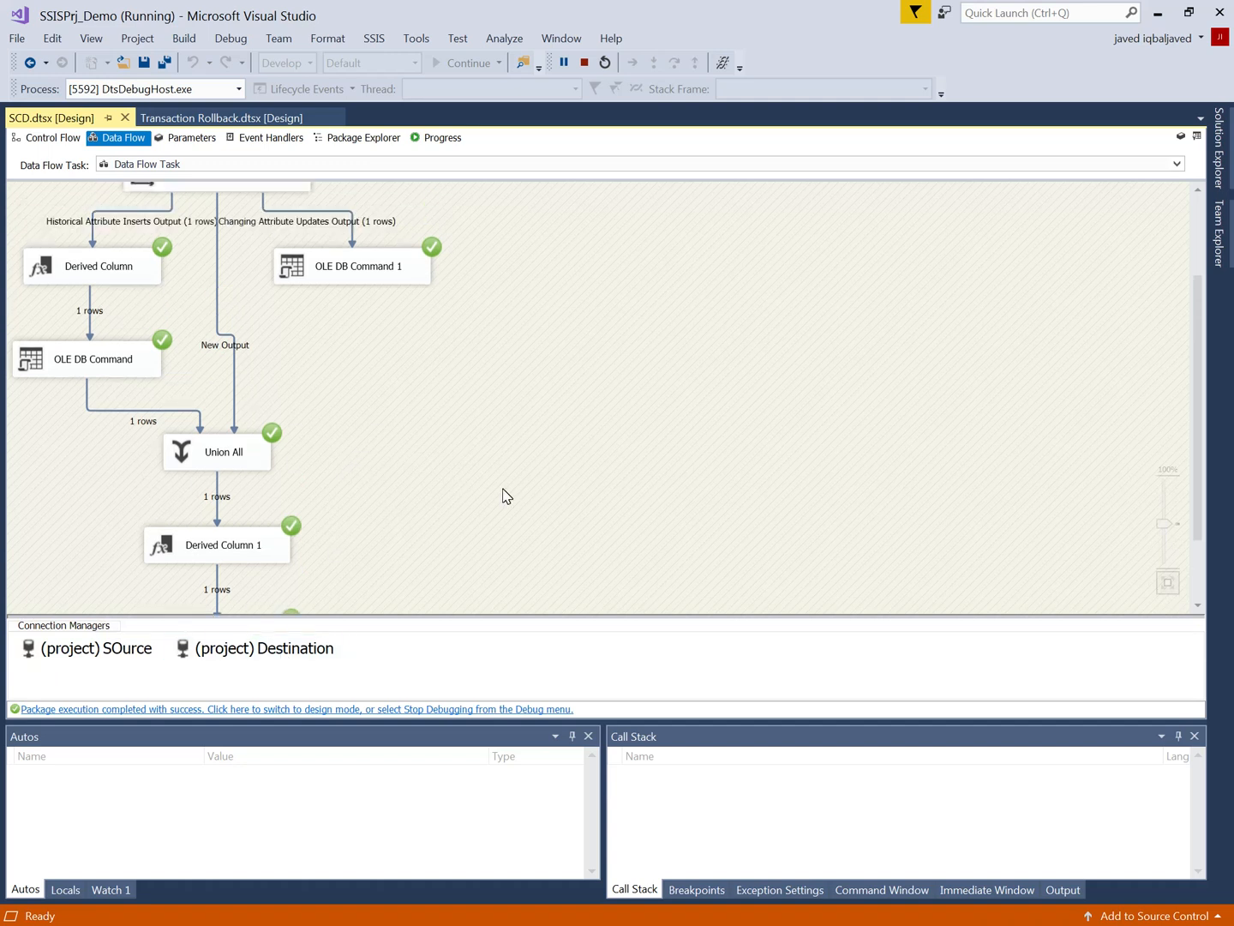
scroll(505, 496, "up", 1)
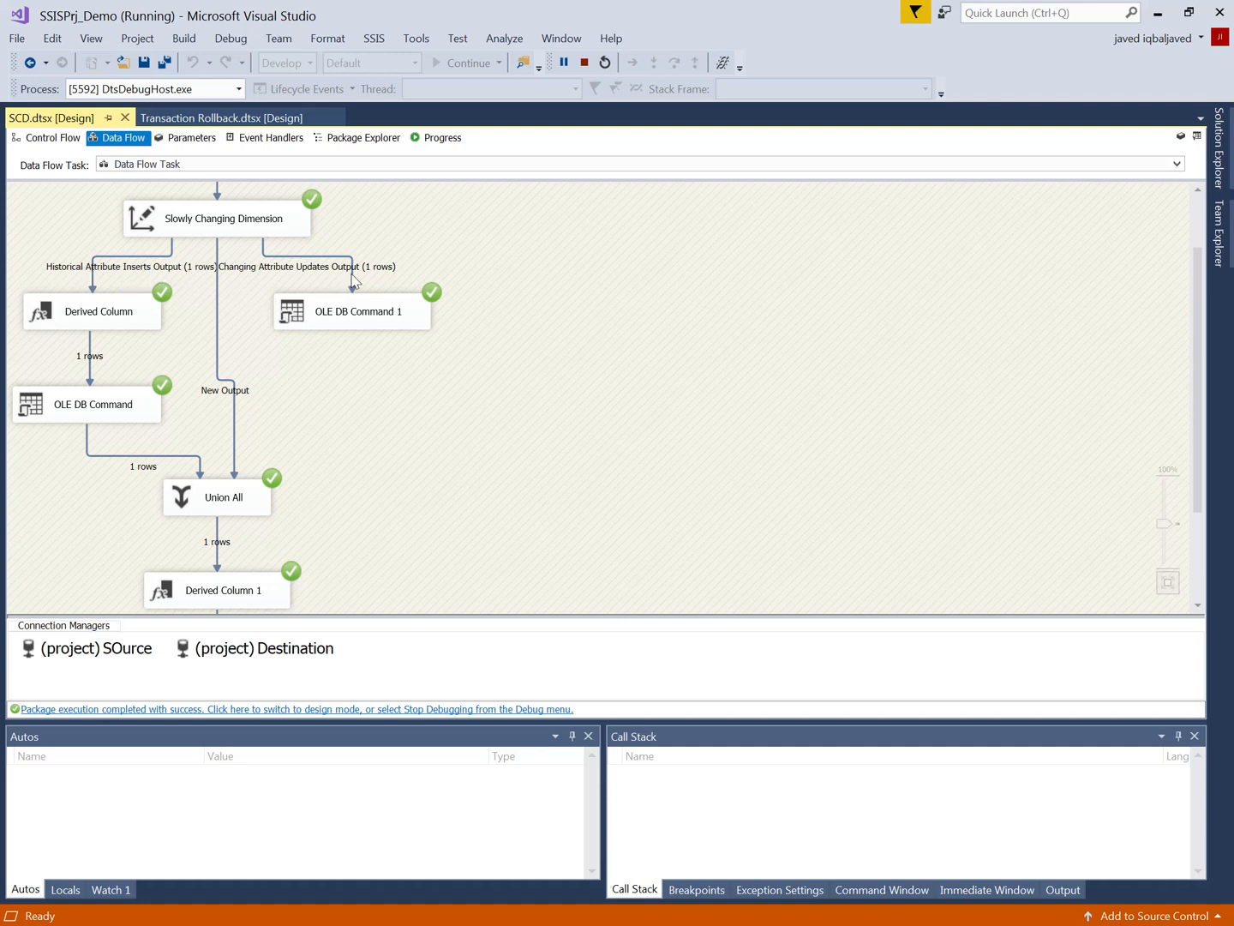
scroll(348, 367, "down", 3)
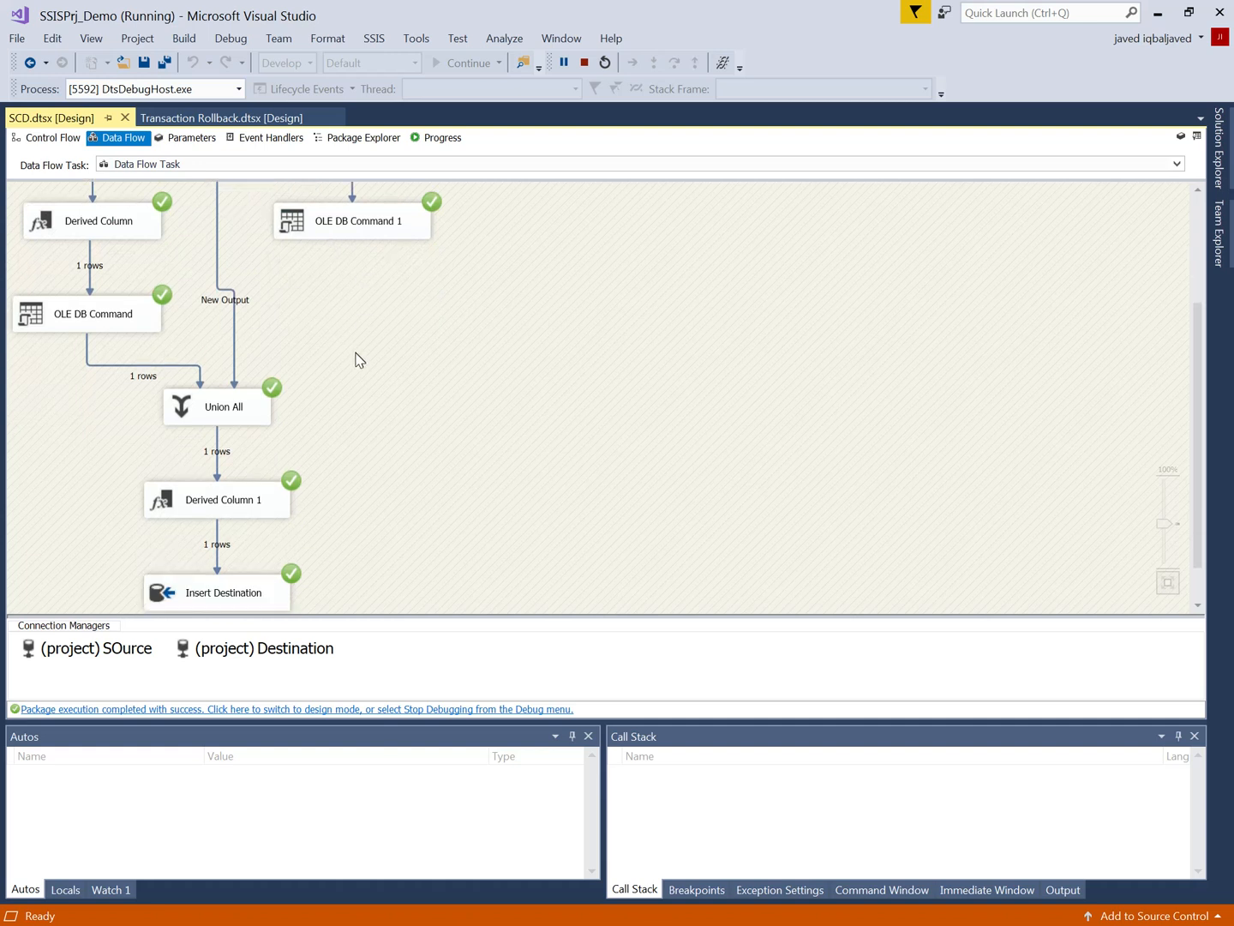
scroll(379, 395, "up", 2)
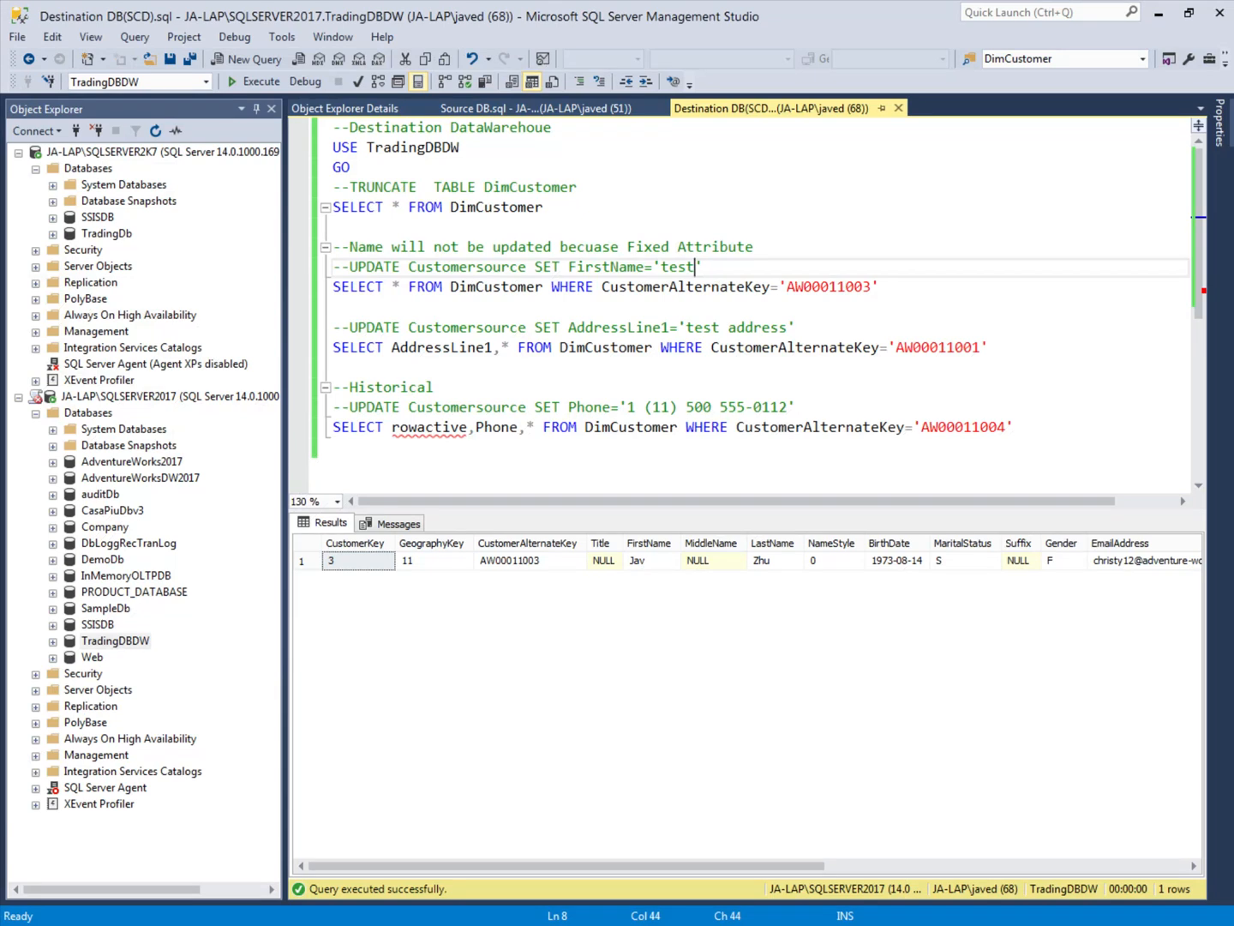
Step: Switch to the destination script in SQL Server Management Studio and execute its USE TradingDBDW and GO lines
left_click(334, 307)
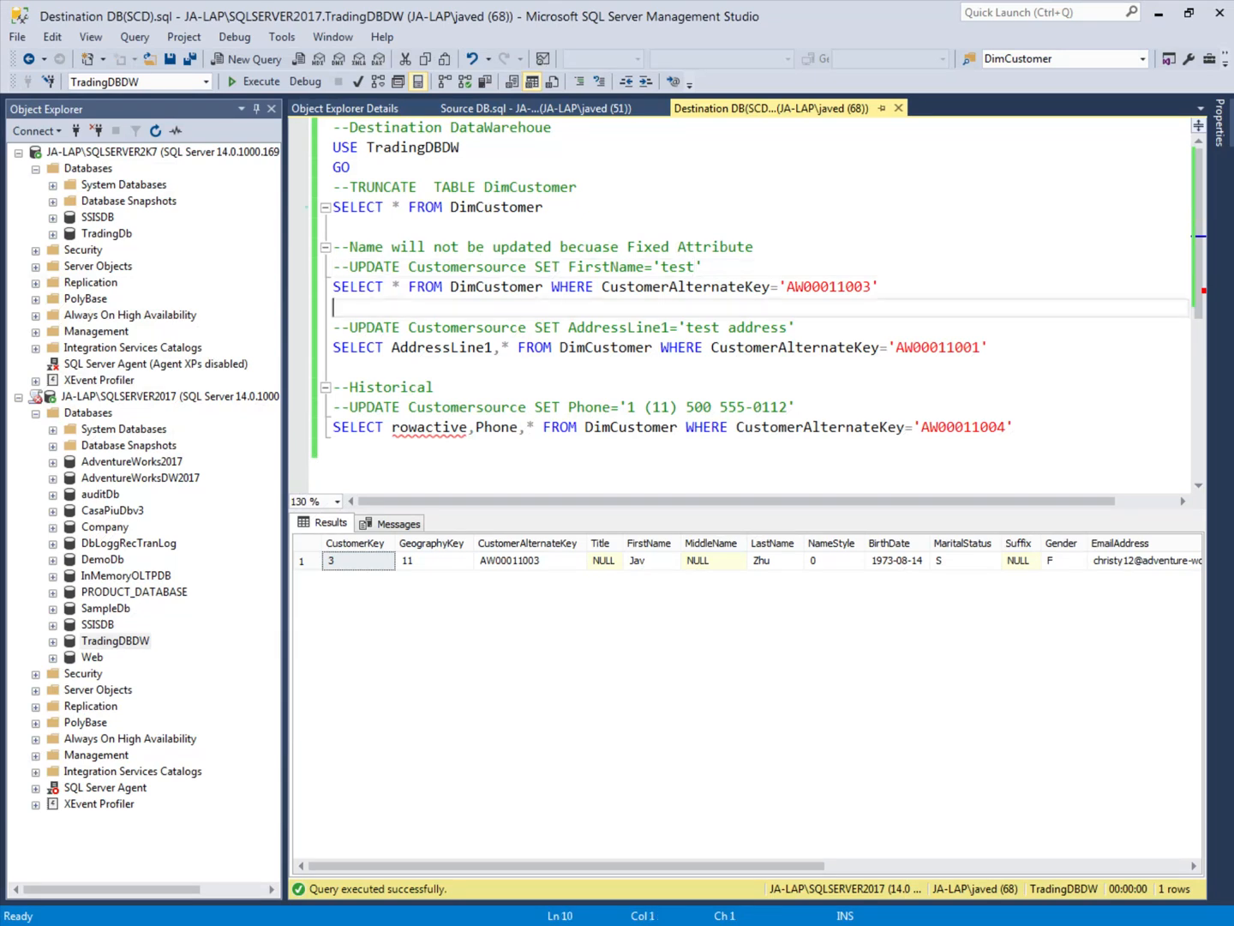
left_click_drag(351, 168, 307, 157)
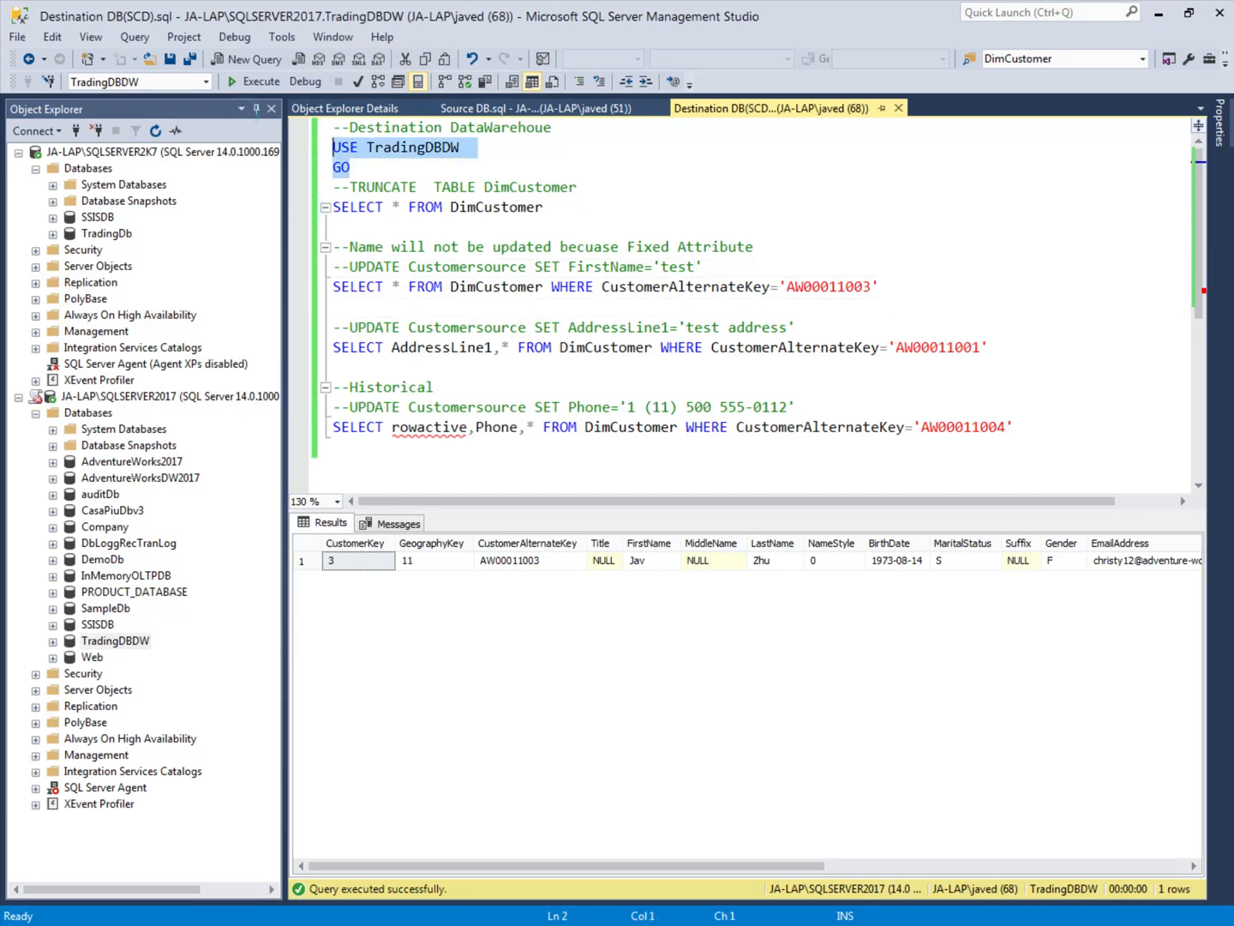
left_click(251, 82)
Step: Execute SELECT * FROM DimCustomer and check the affected row count and the returned rows
left_click(543, 207)
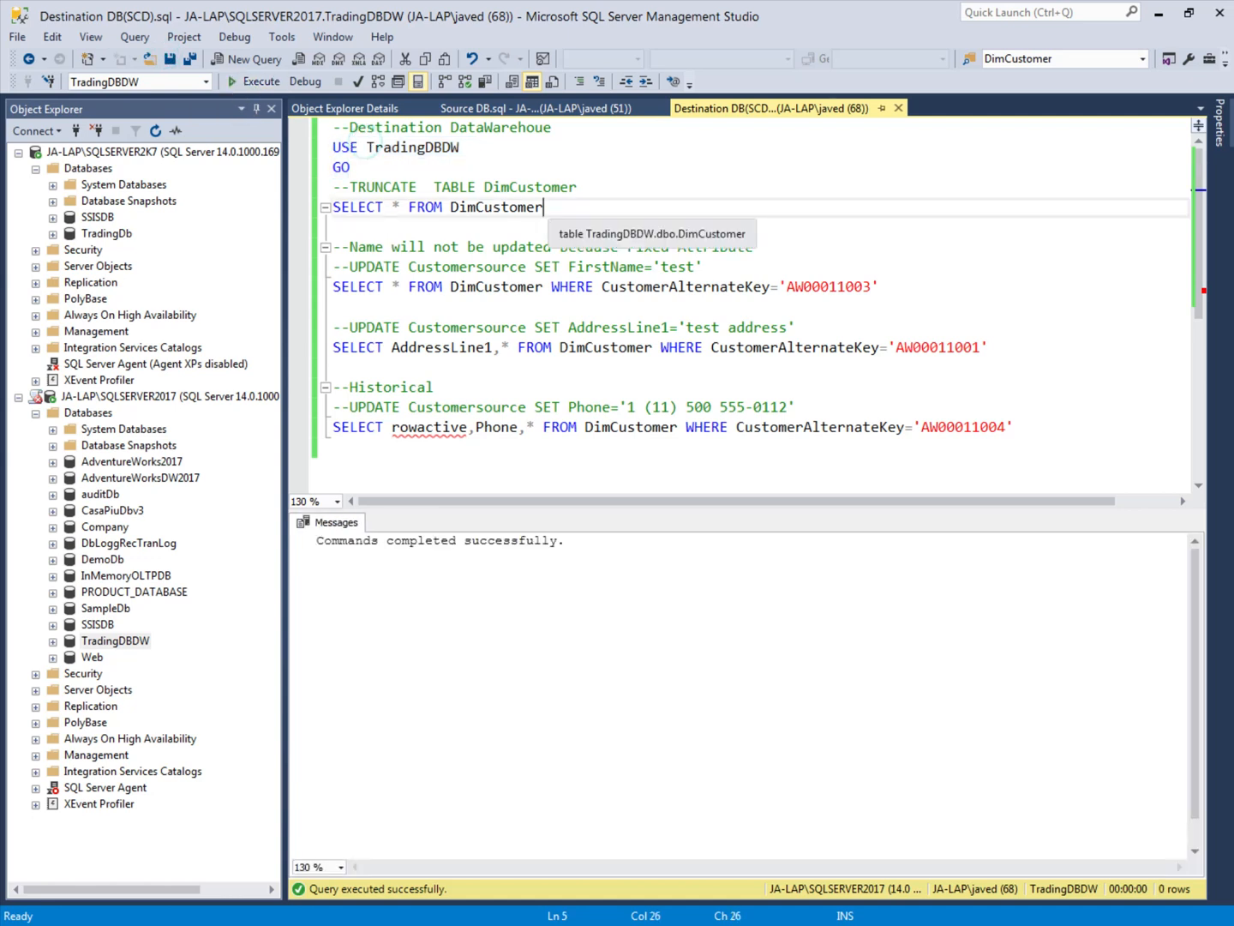
left_click_drag(544, 207, 340, 208)
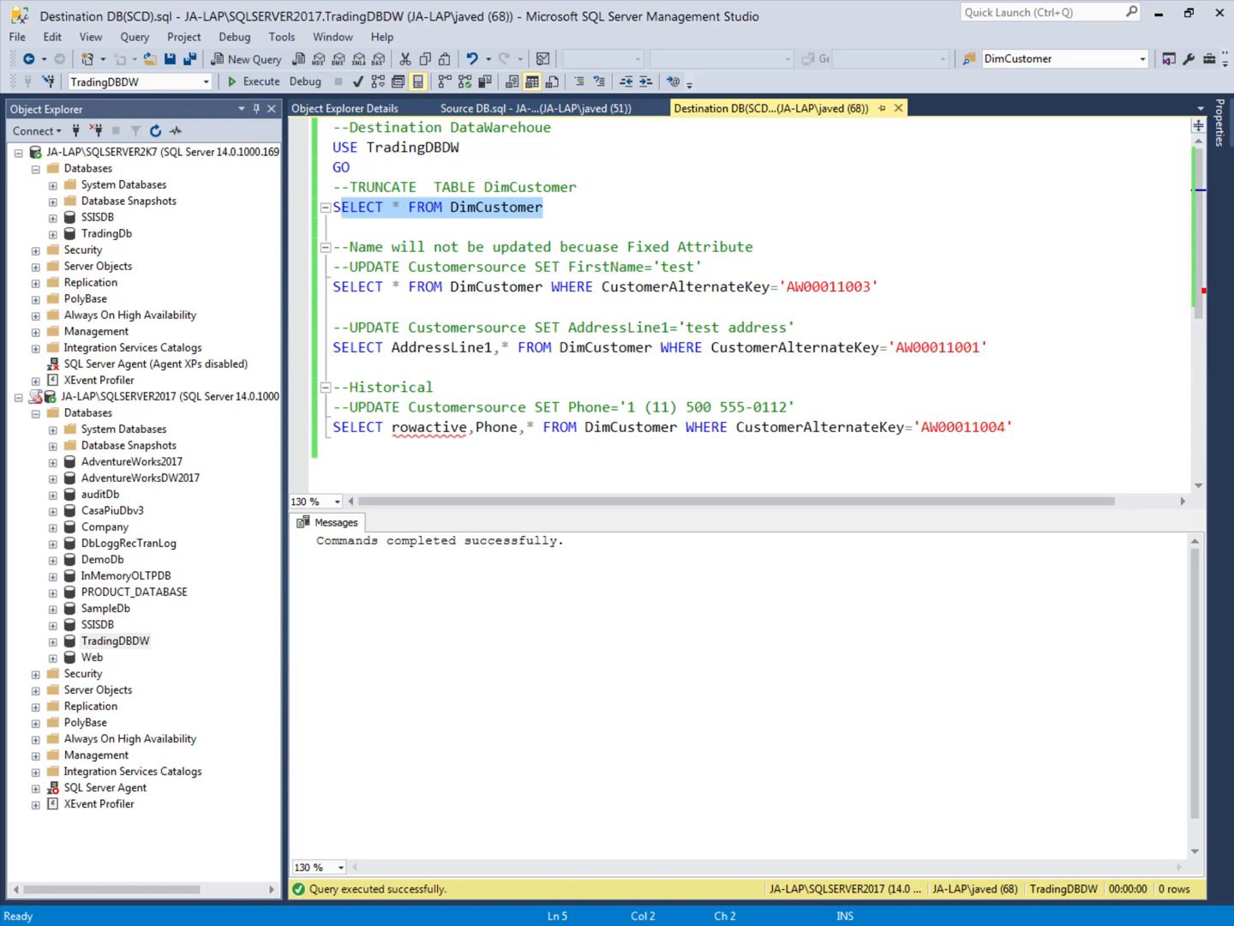
left_click(541, 245)
left_click_drag(553, 206, 333, 208)
left_click(256, 82)
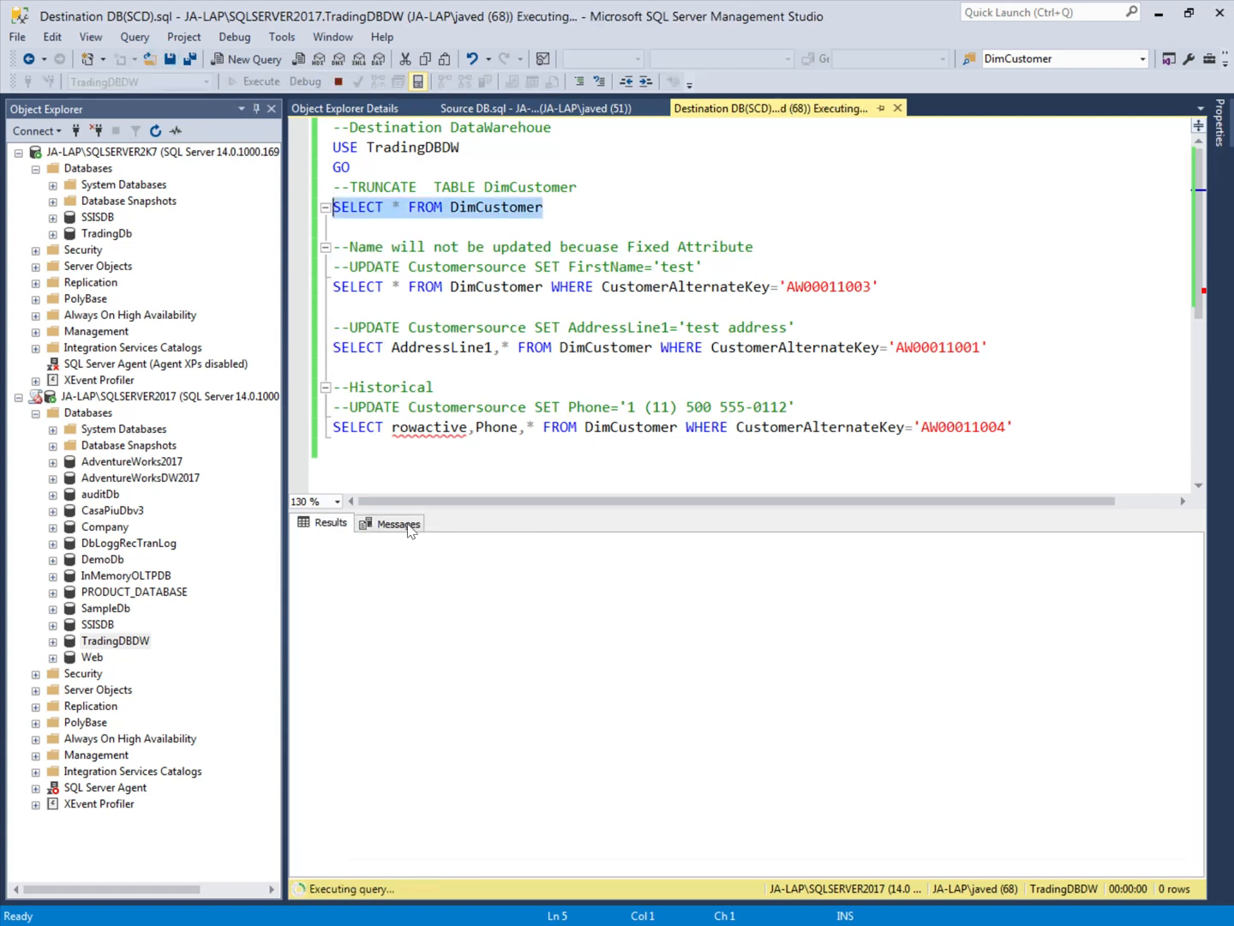
left_click(399, 524)
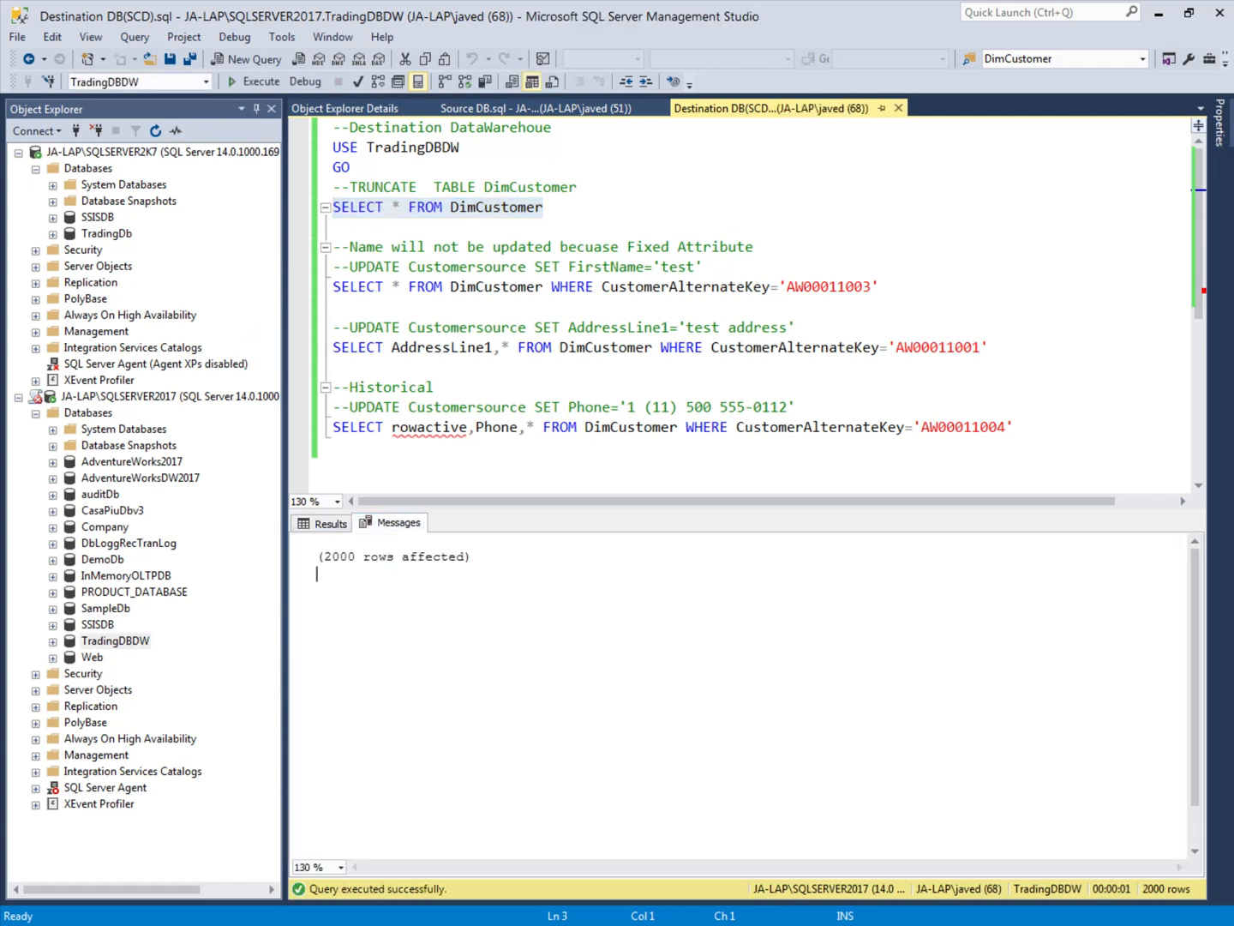
left_click(330, 524)
Step: Add FirstName before the asterisk in the DimCustomer SELECT for the fixed-attribute test customer and execute that query
left_click_drag(350, 267, 476, 267)
double_click(828, 286)
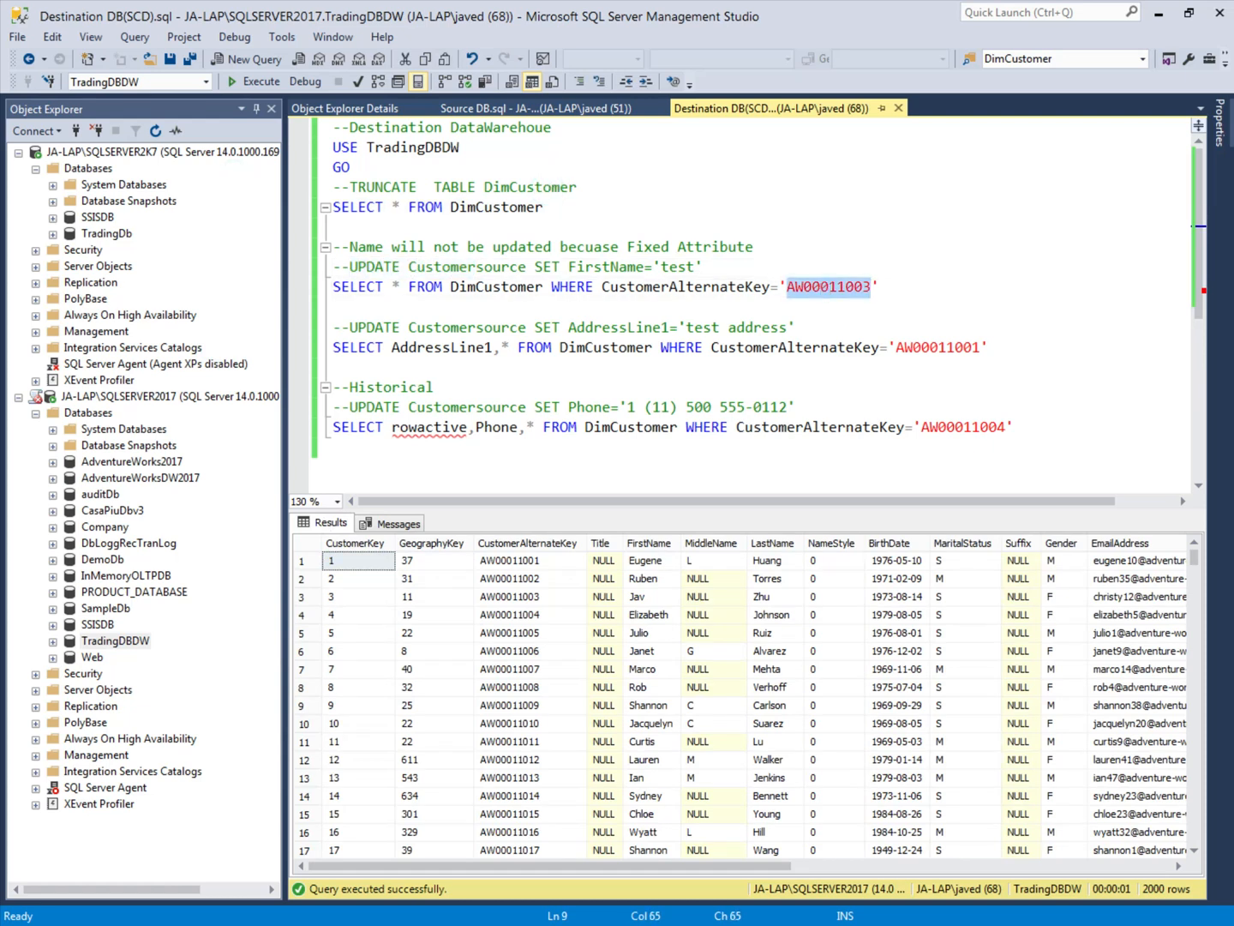
left_click(668, 266)
double_click(678, 267)
left_click(317, 294)
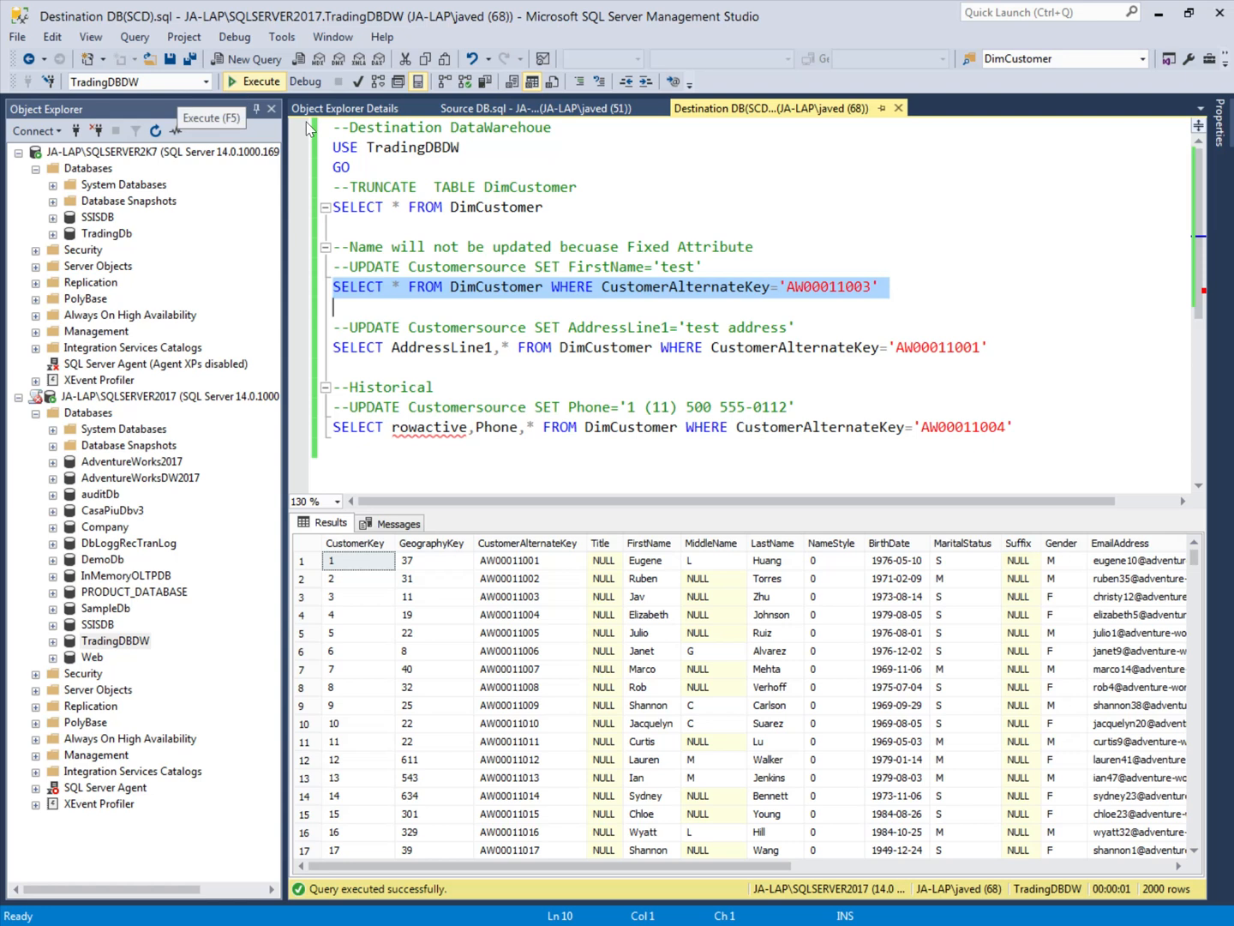
double_click(600, 267)
key("ctrl+c")
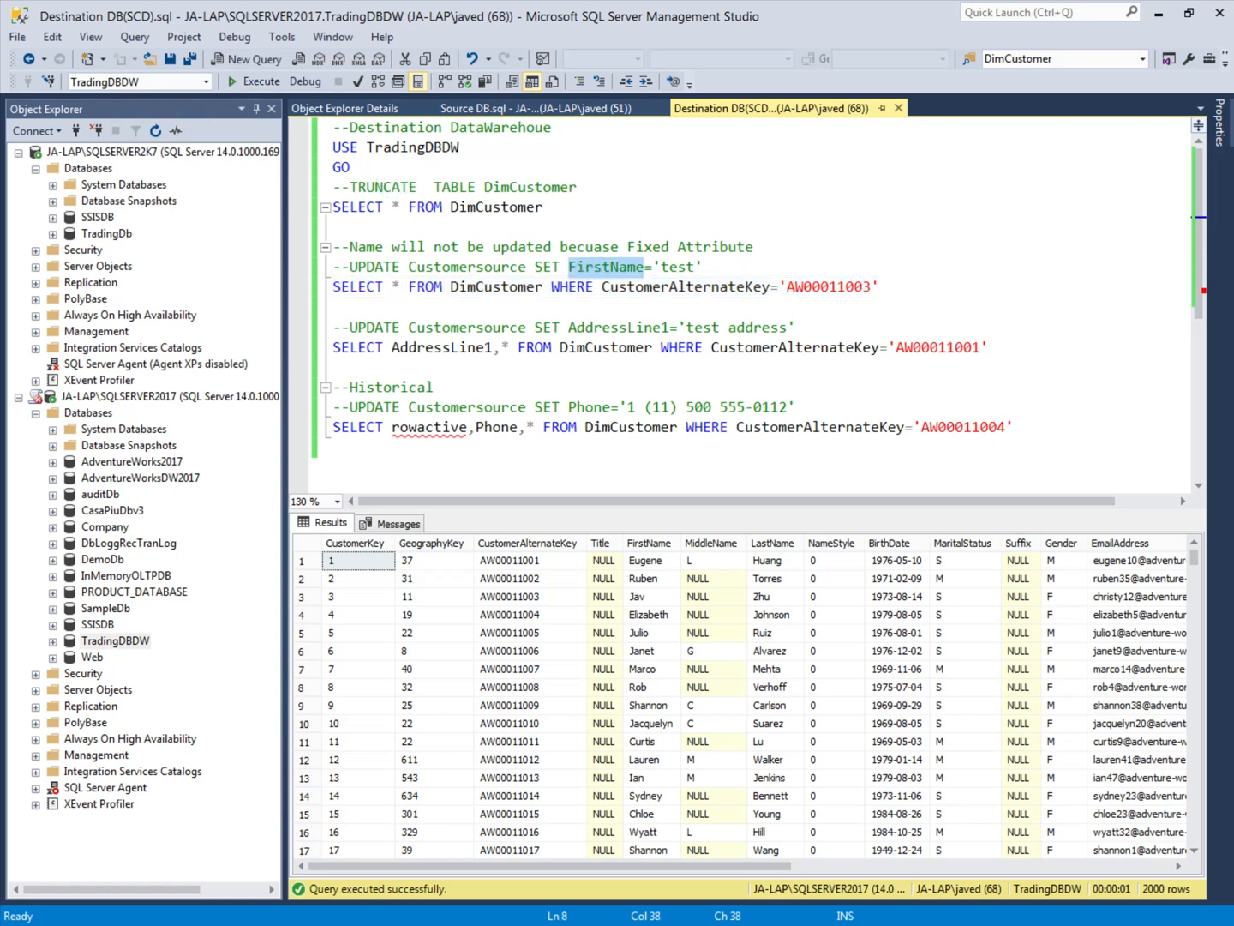
left_click(392, 287)
key("ctrl+v")
type(",")
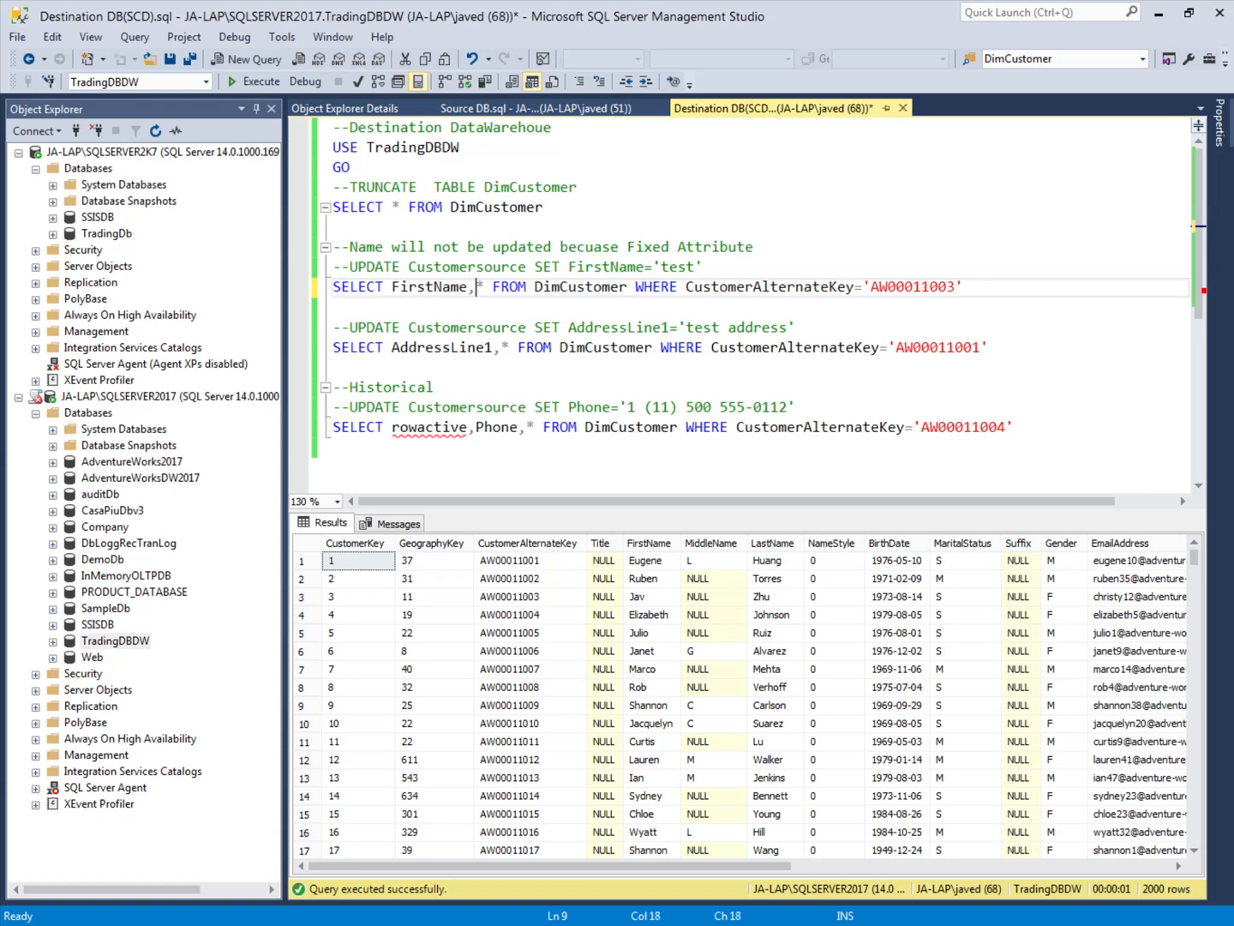
key("Home")
key("shift+Down")
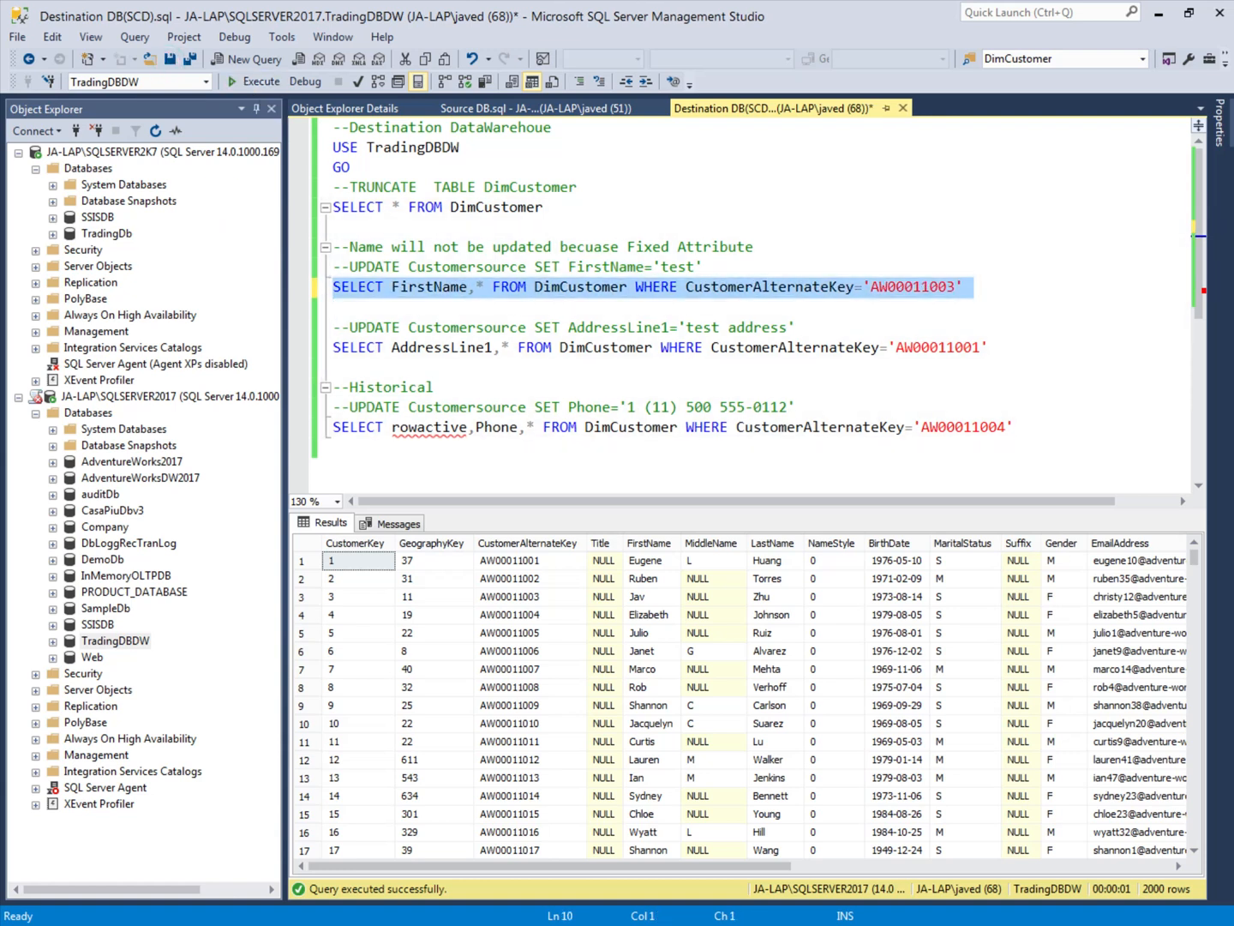
left_click(249, 82)
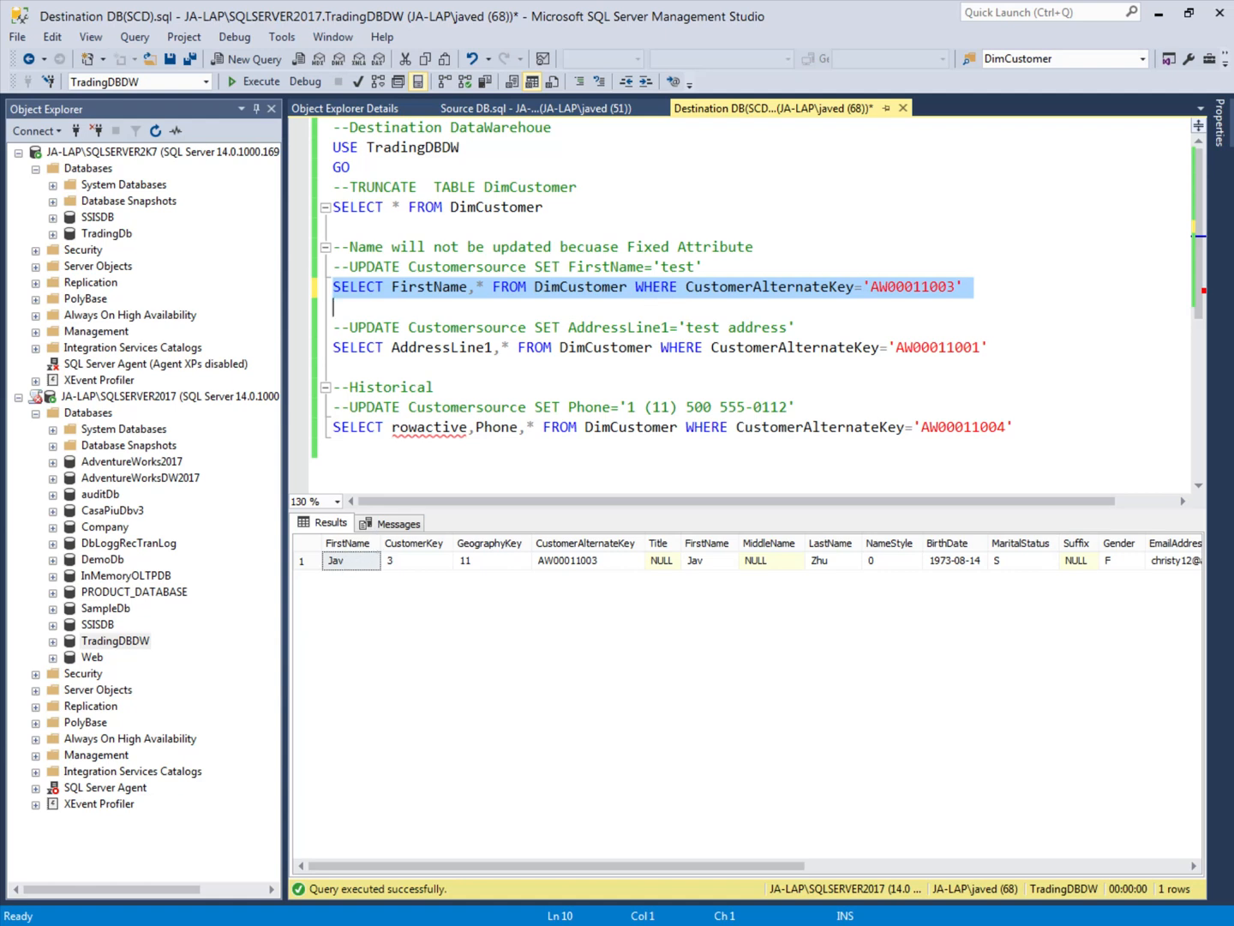
Step: In the Source DB script, add FirstName before the asterisk in the fixed-attribute CustomerSource SELECT and execute it
left_click(510, 108)
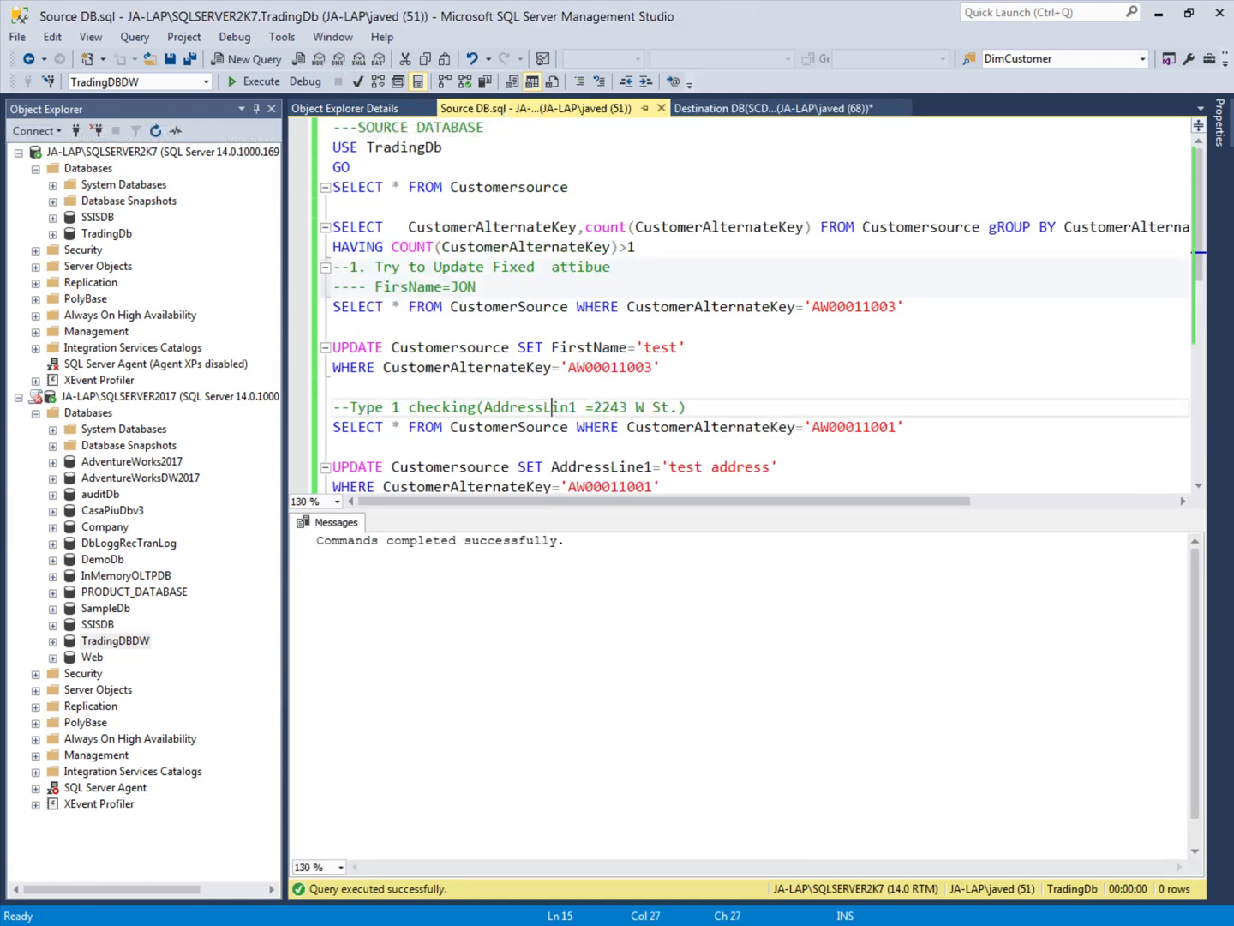
left_click(326, 306)
left_click(392, 306)
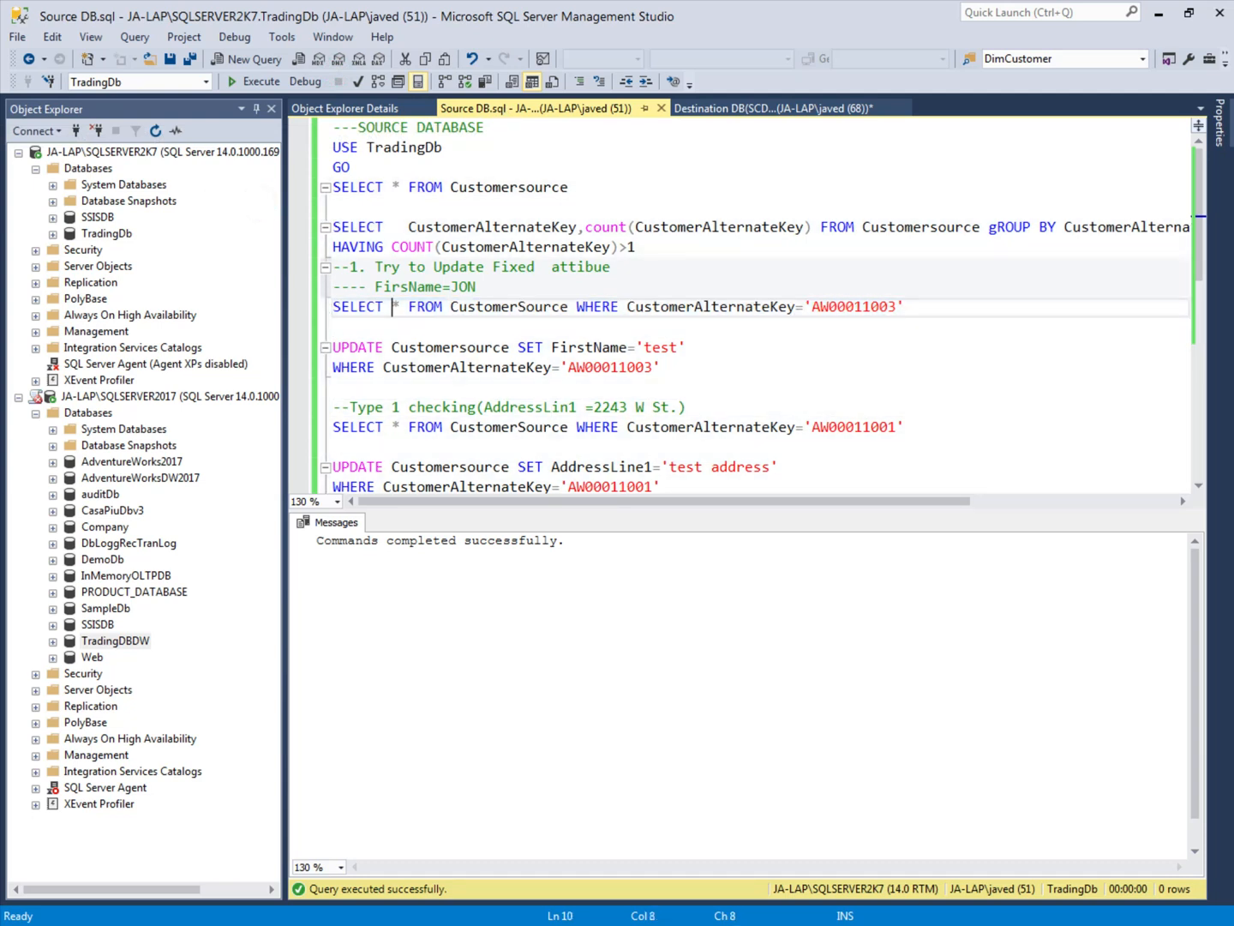
type("FirstName,")
left_click(320, 310)
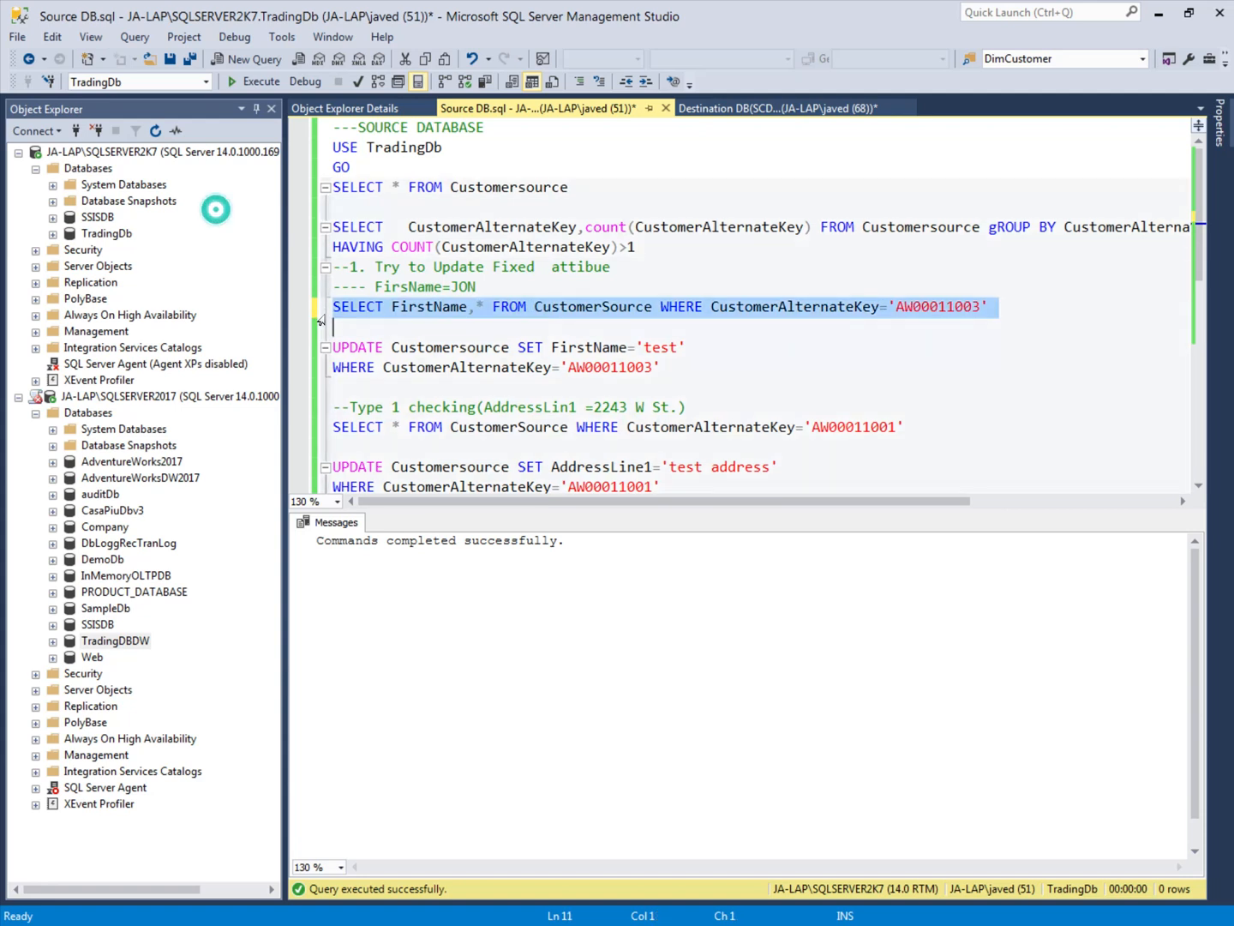
left_click(255, 82)
left_click(351, 568)
Step: Return to the destination script and compare the fixed-attribute customer's FirstName in DimCustomer with the source value
left_click(776, 108)
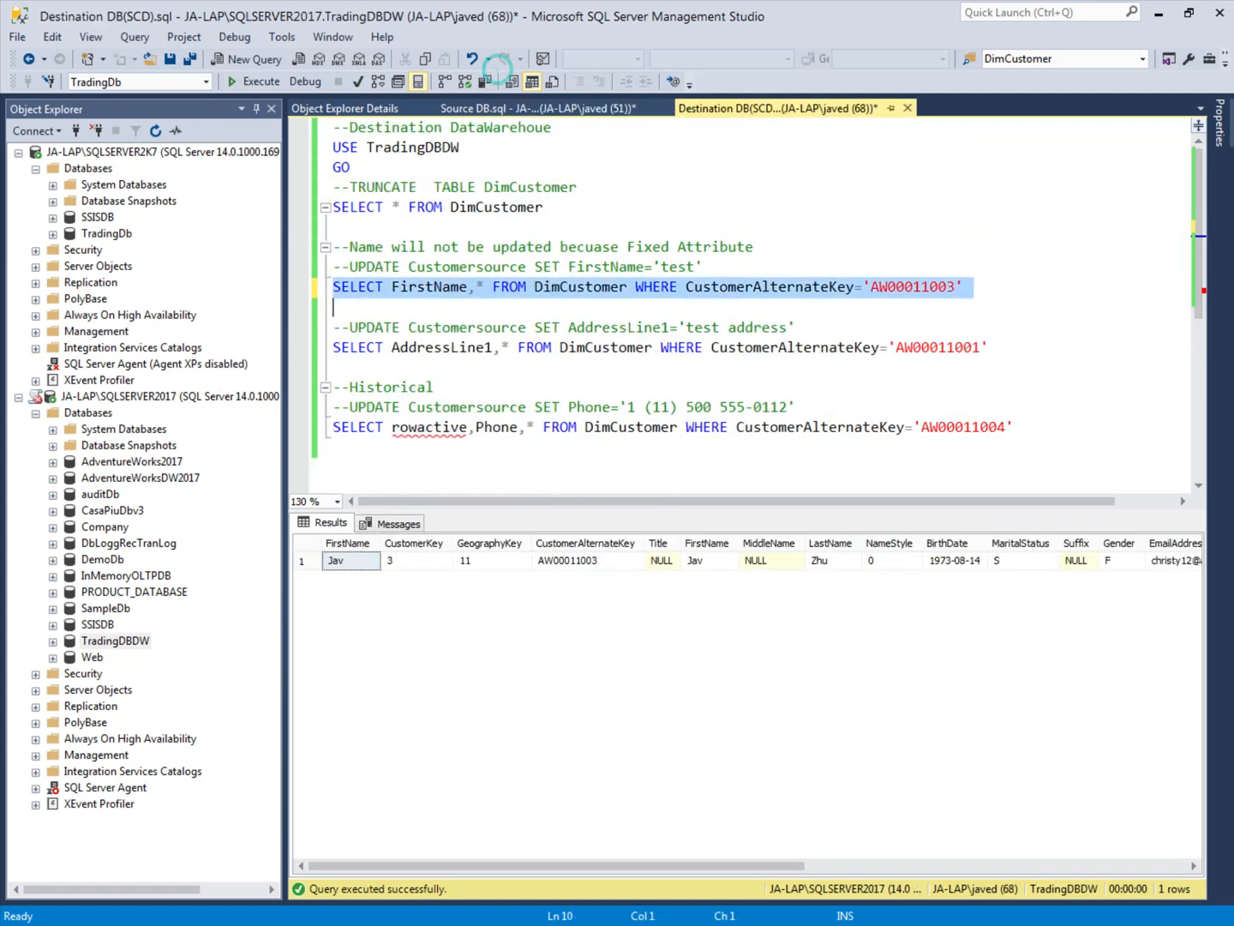
left_click(447, 290)
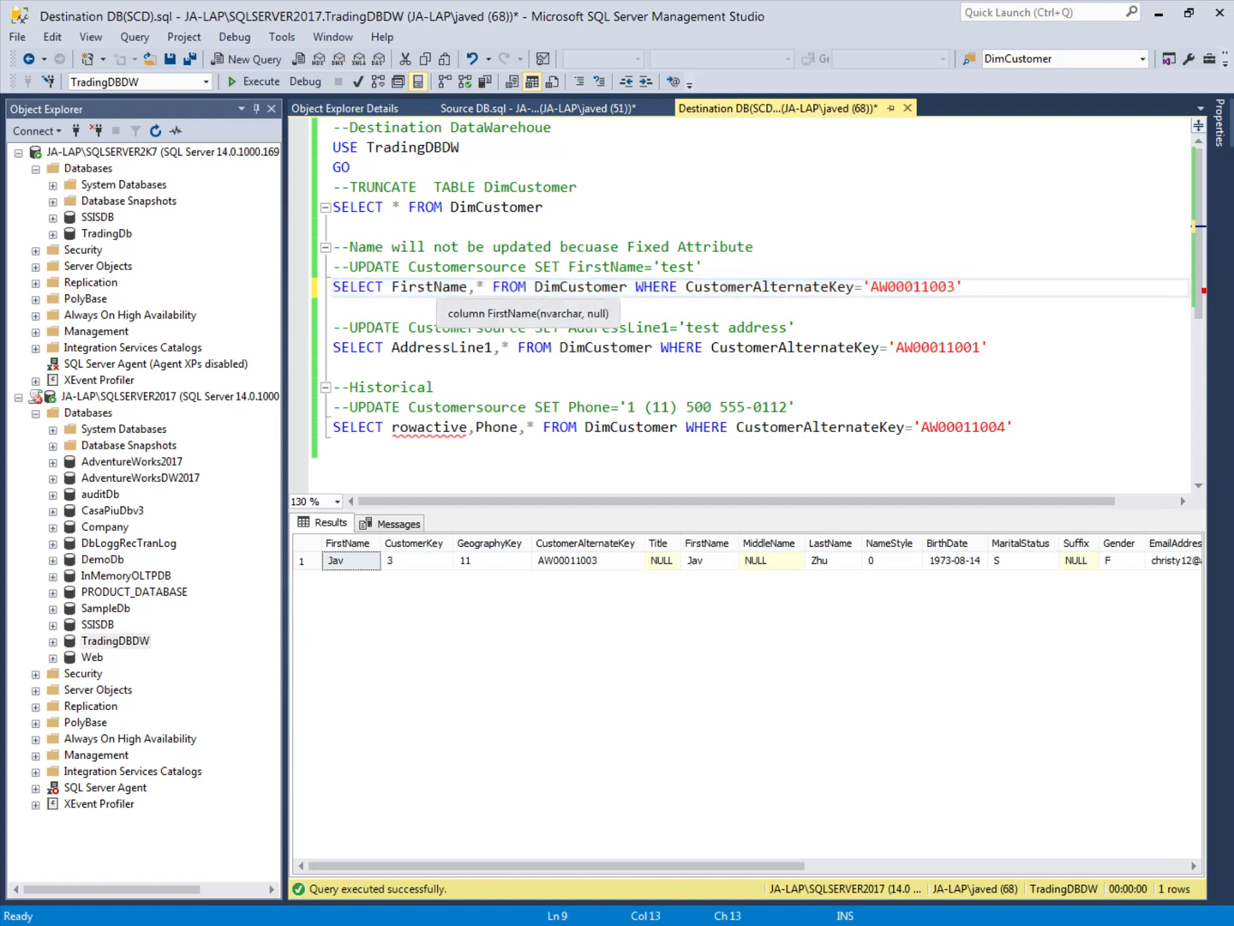
left_click(356, 566)
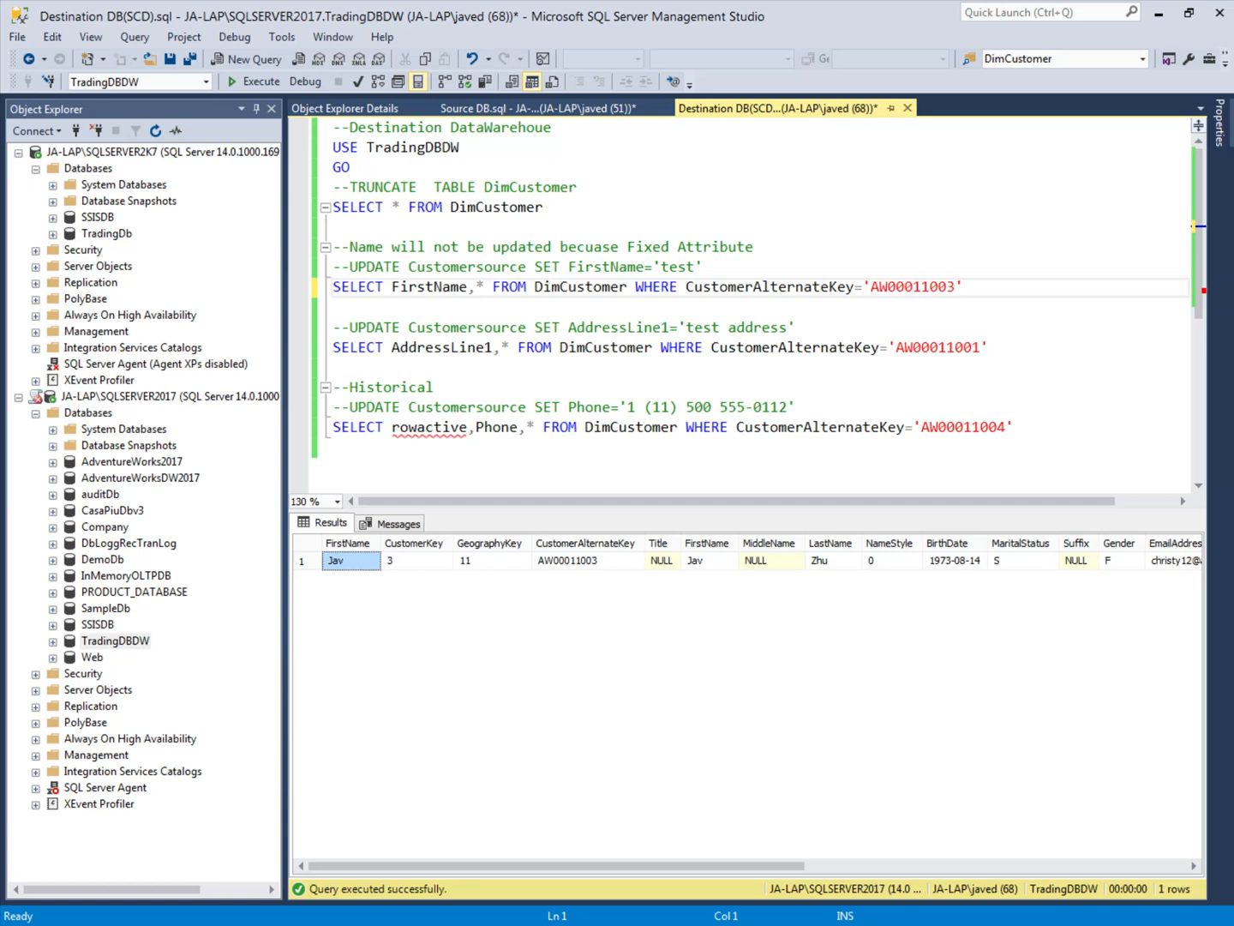
Step: Execute the DimCustomer SELECT for the changing-attribute test customer to check AddressLine1
double_click(825, 357)
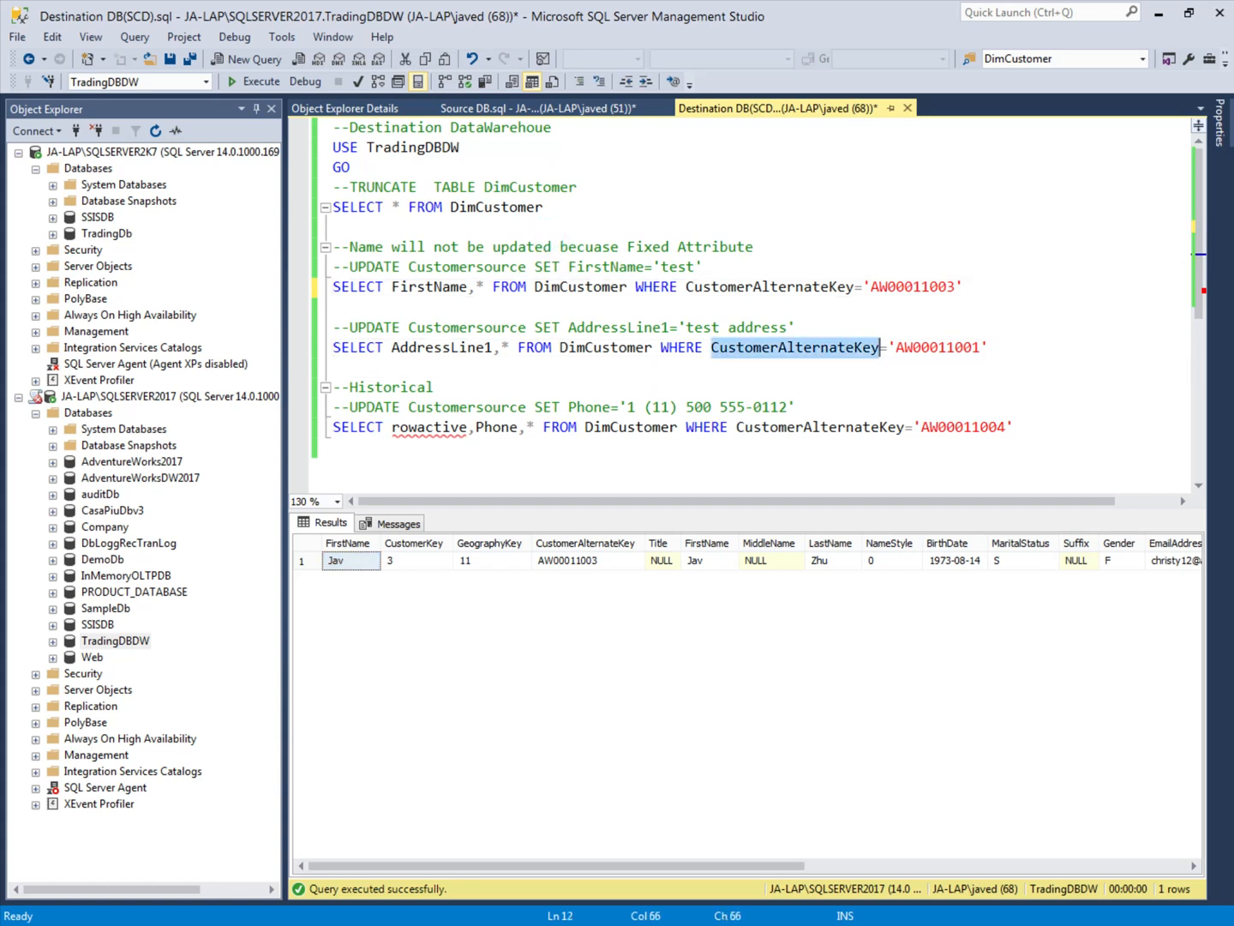
left_click(315, 358)
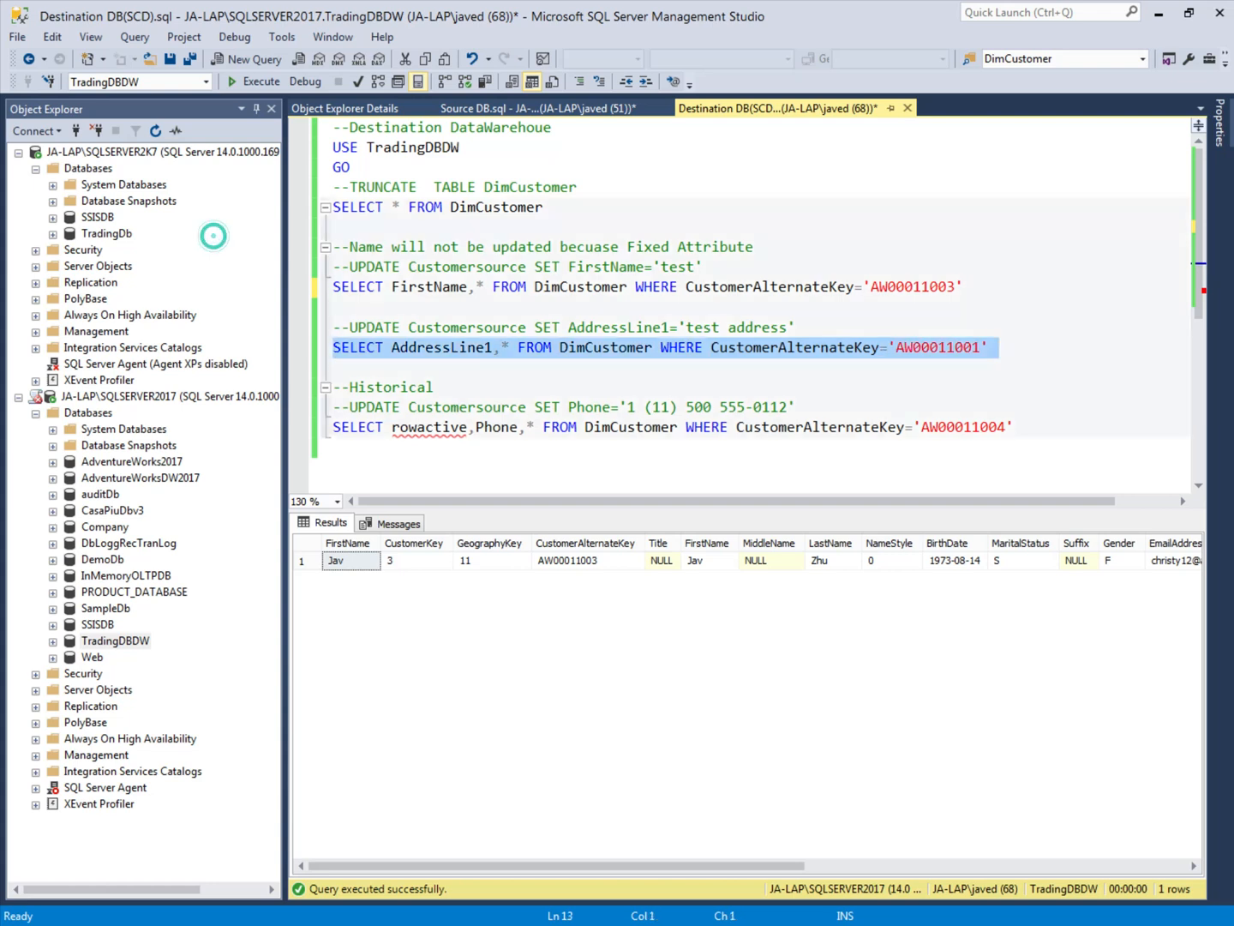
left_click(254, 82)
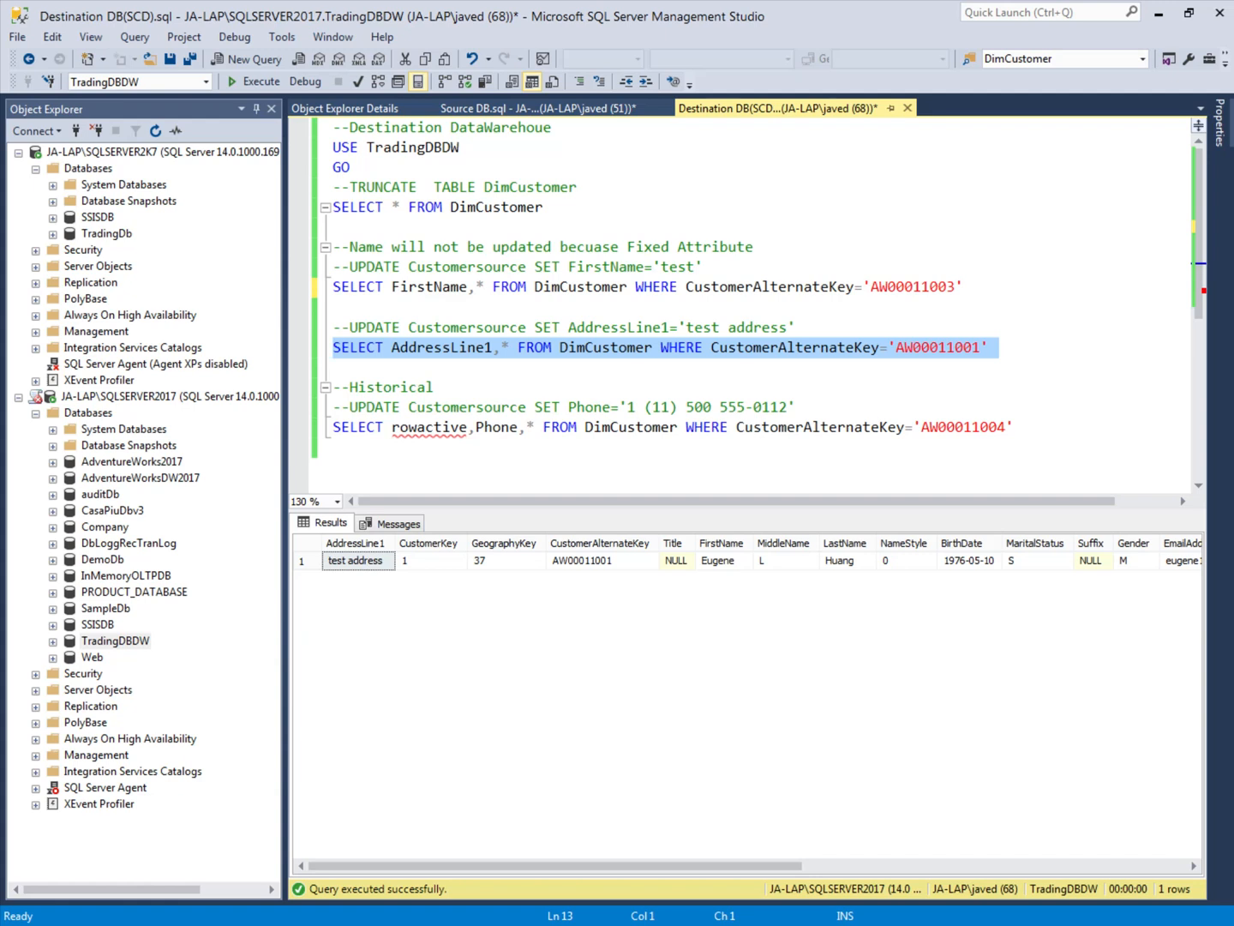
Step: Execute the SELECT under the Historical comment and compare rowactive and Phone across the customer's DimCustomer rows
left_click(327, 436)
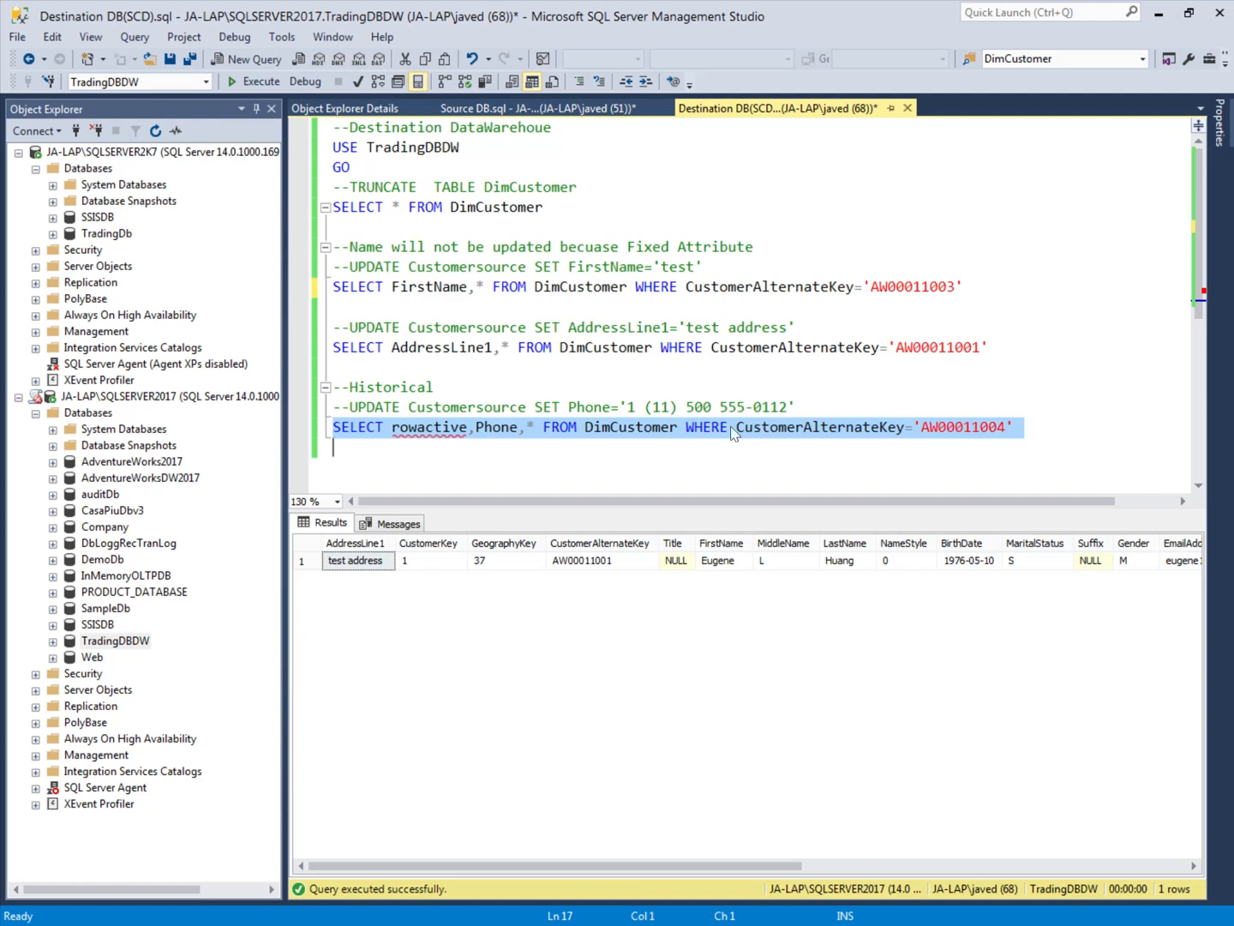
mouse_move(487, 446)
left_click(243, 86)
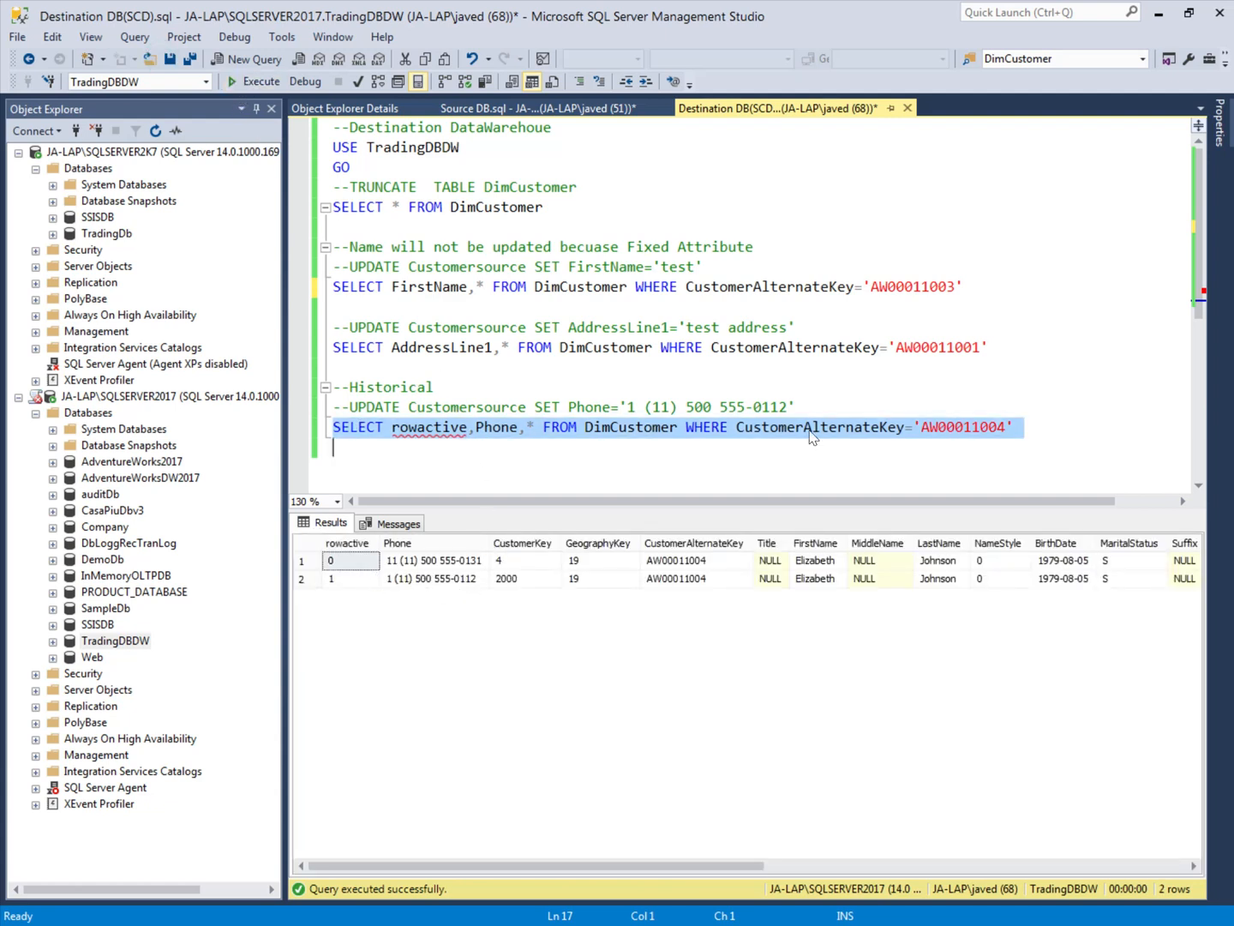
left_click(964, 427)
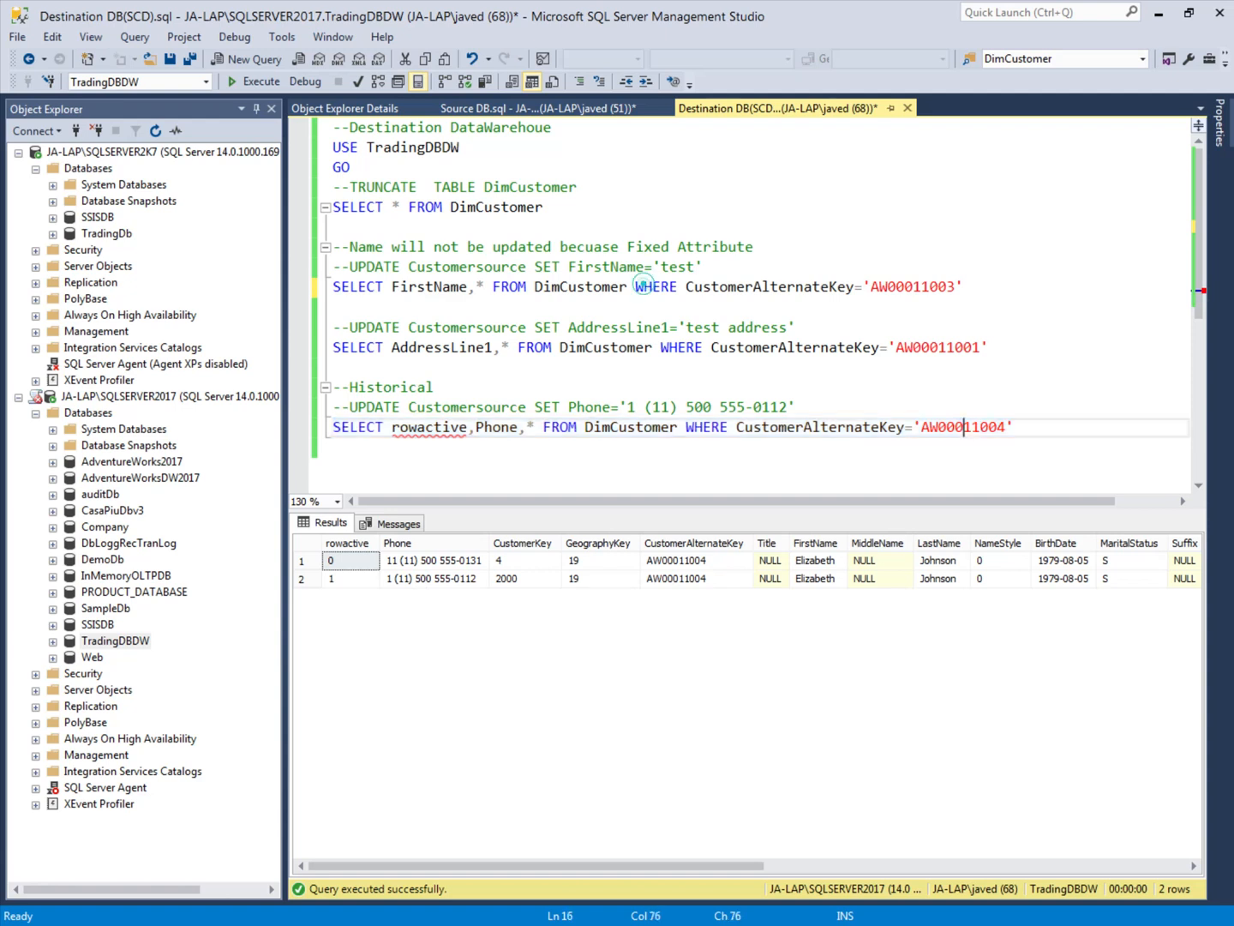
left_click(415, 581)
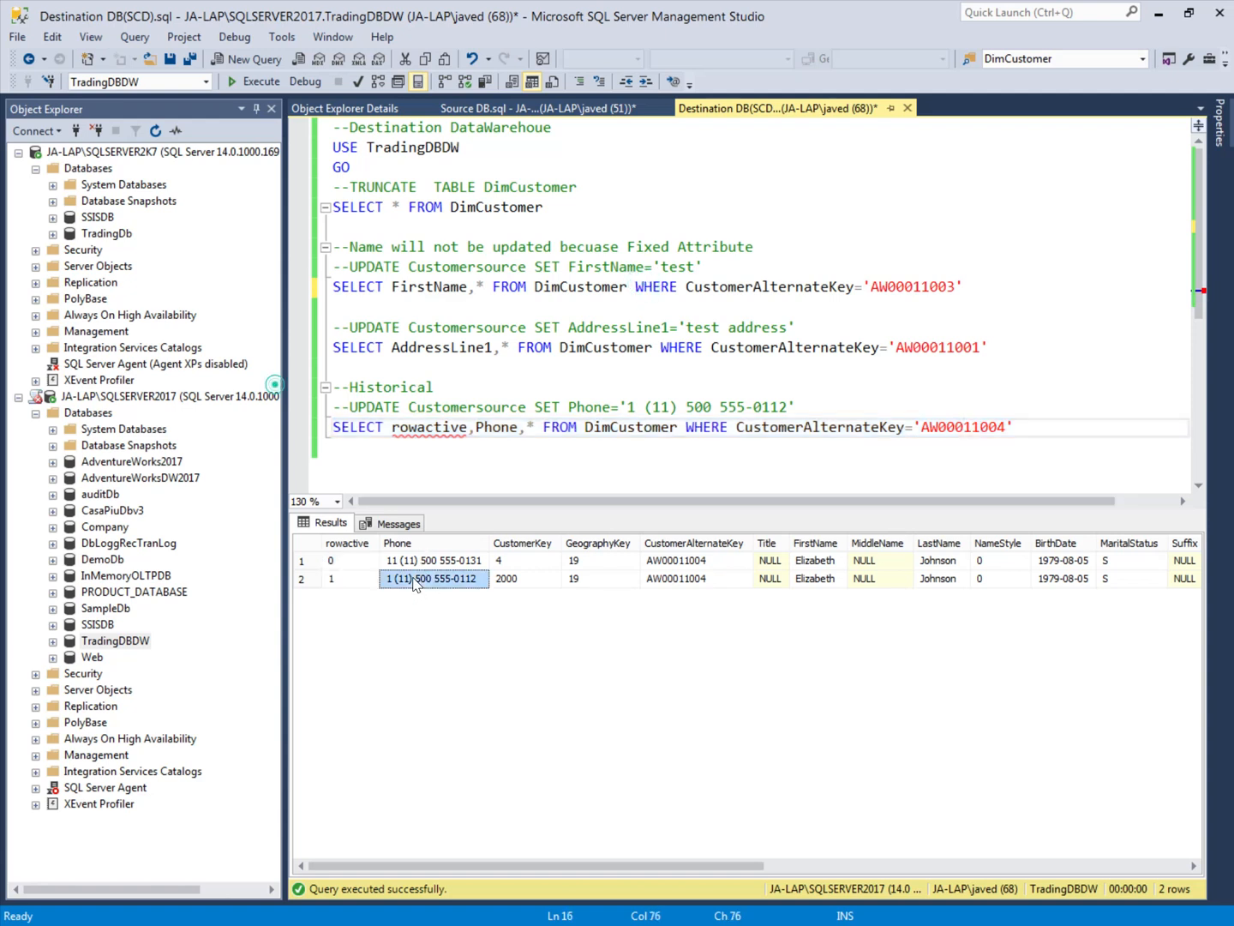
left_click(344, 583)
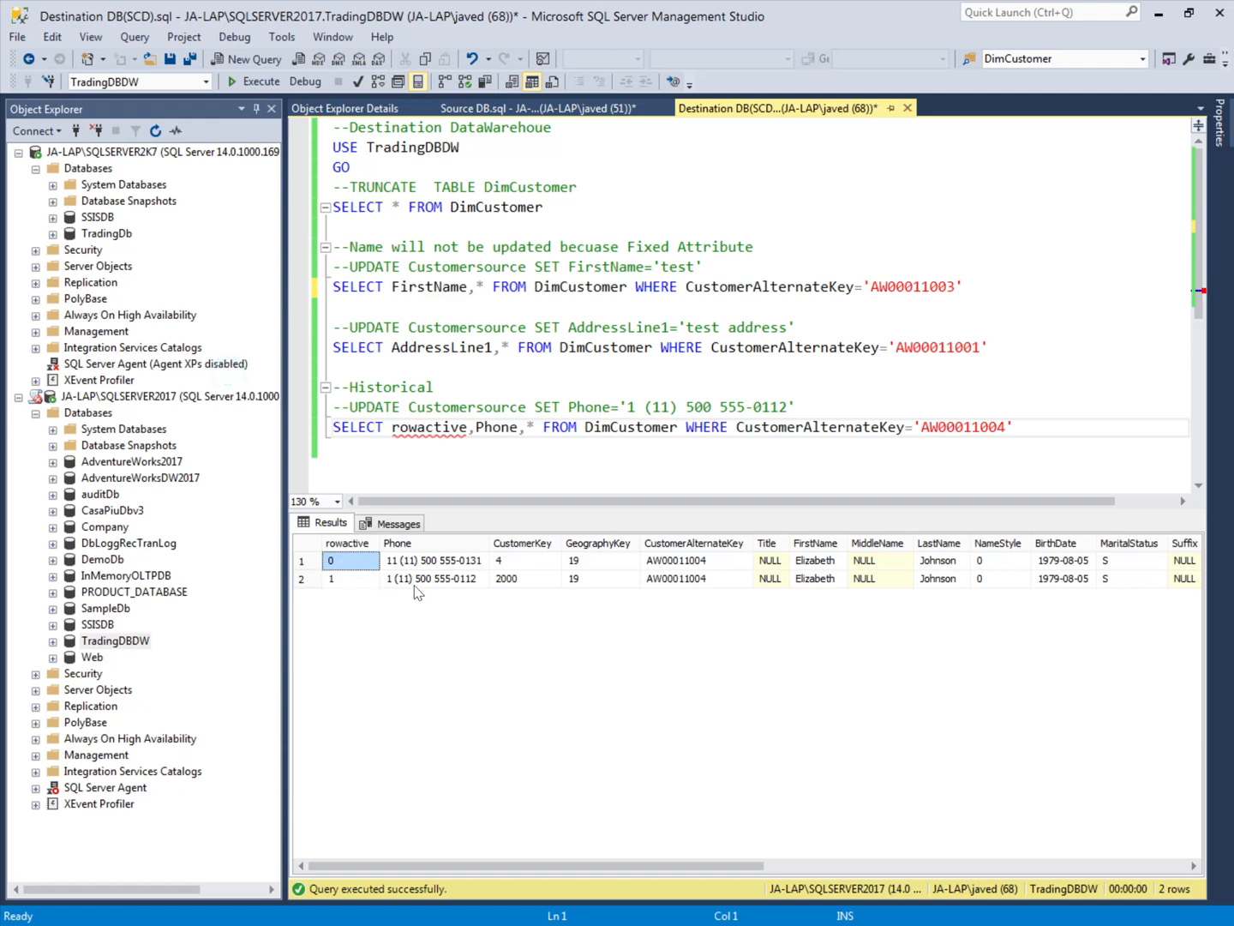
left_click(452, 583)
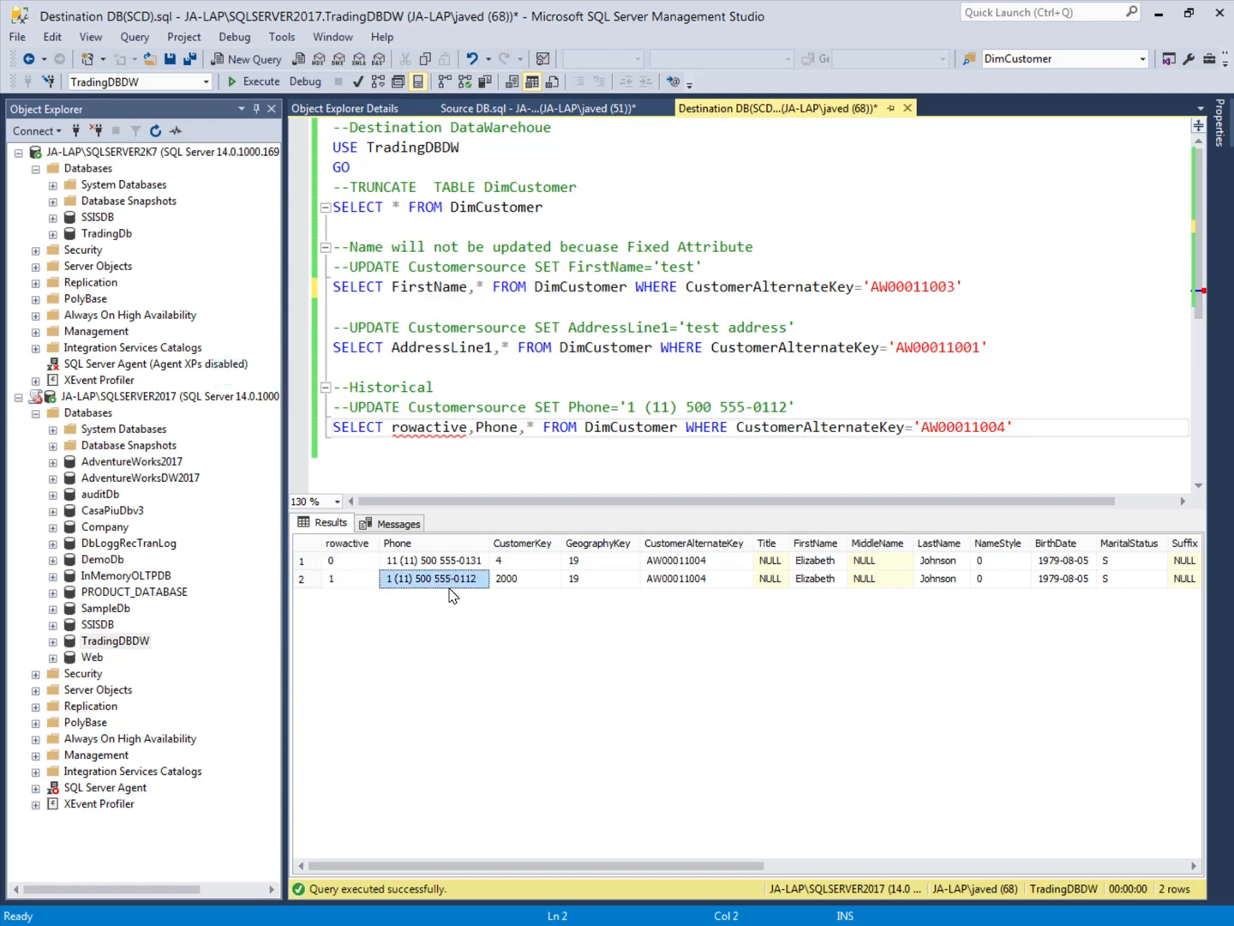